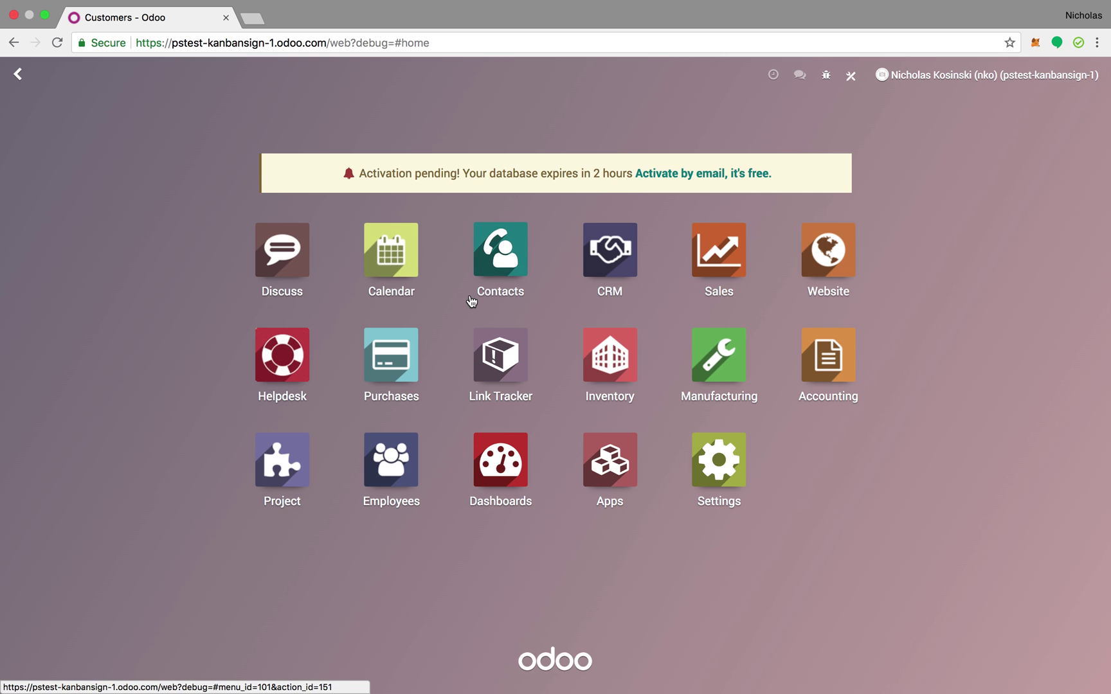
Step: Open the John Doe Inc record in Contacts and show its additional linked records
{"action": "left_click", "coordinate": [521, 254]}
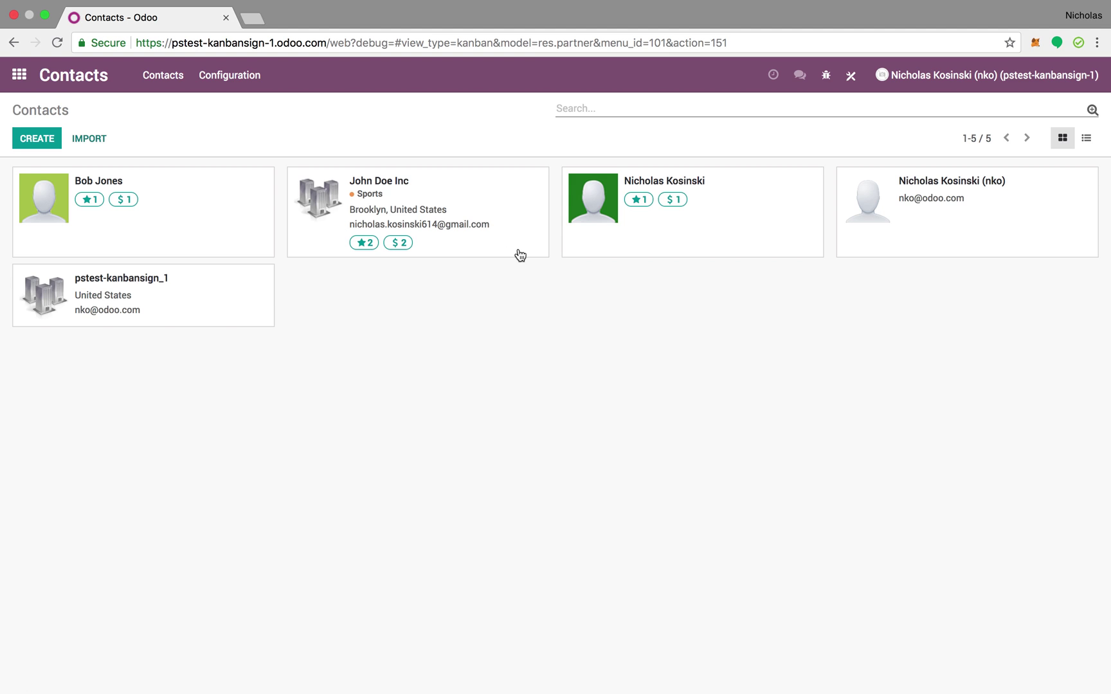
{"action": "left_click", "coordinate": [405, 199]}
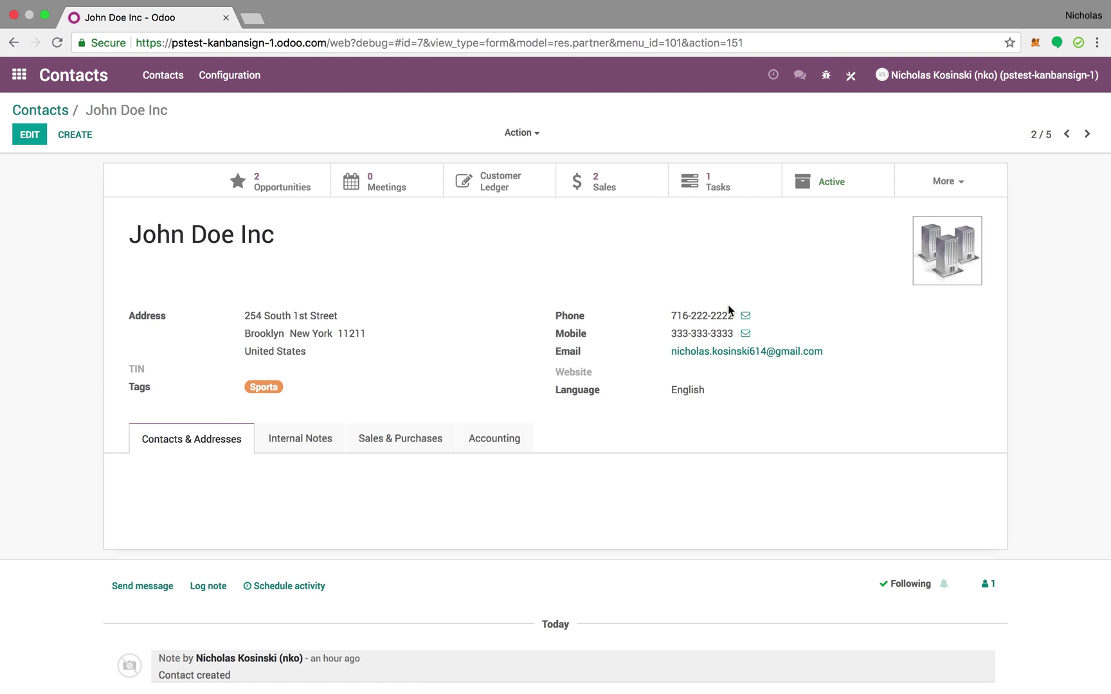
{"action": "scroll", "coordinate": [547, 443], "scroll_direction": "down", "scroll_amount": 1}
{"action": "left_click", "coordinate": [932, 186]}
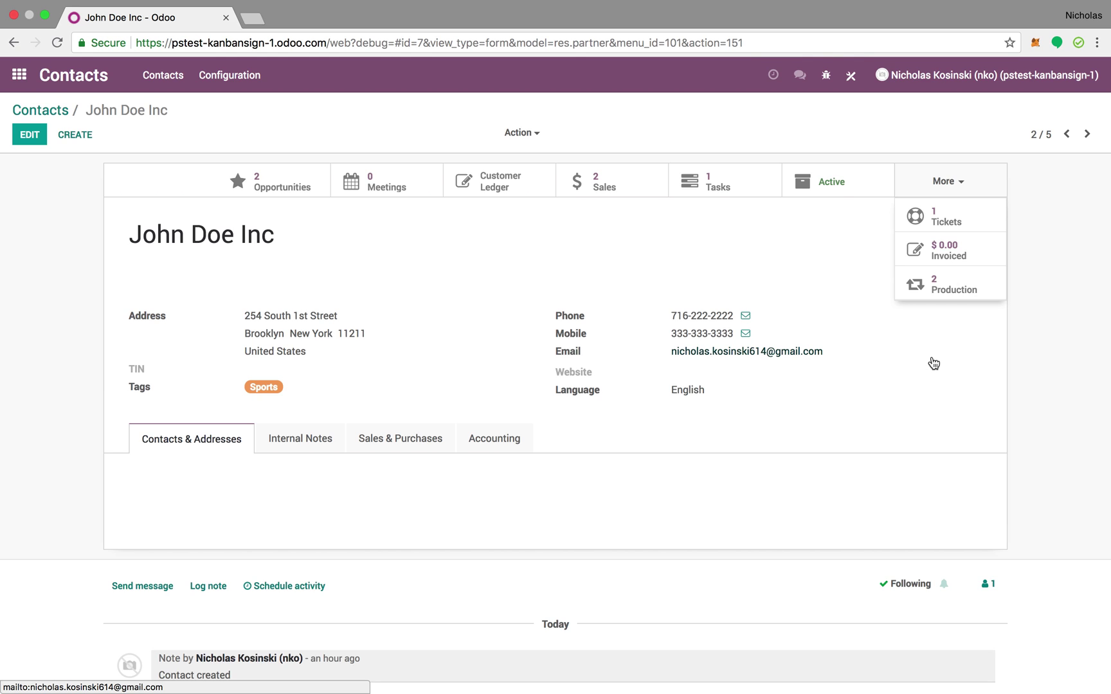
Step: Review John Doe Inc's opportunities and customer ledger, returning to the contact record after each
{"action": "left_click", "coordinate": [266, 180]}
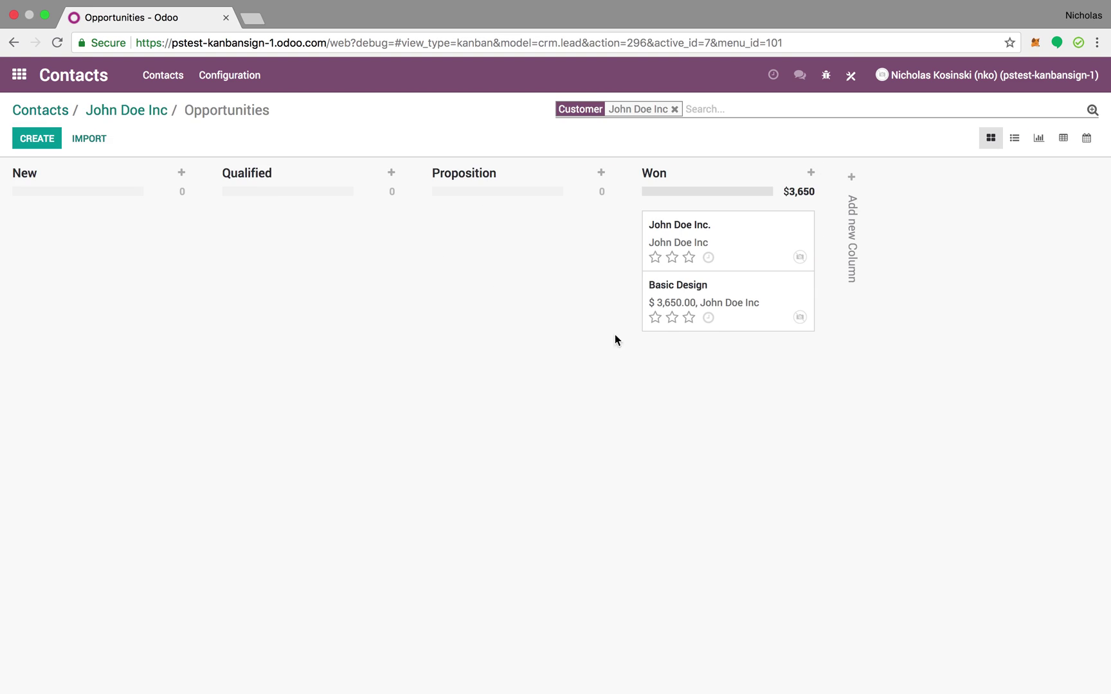
{"action": "left_click", "coordinate": [655, 318]}
{"action": "left_click", "coordinate": [152, 118]}
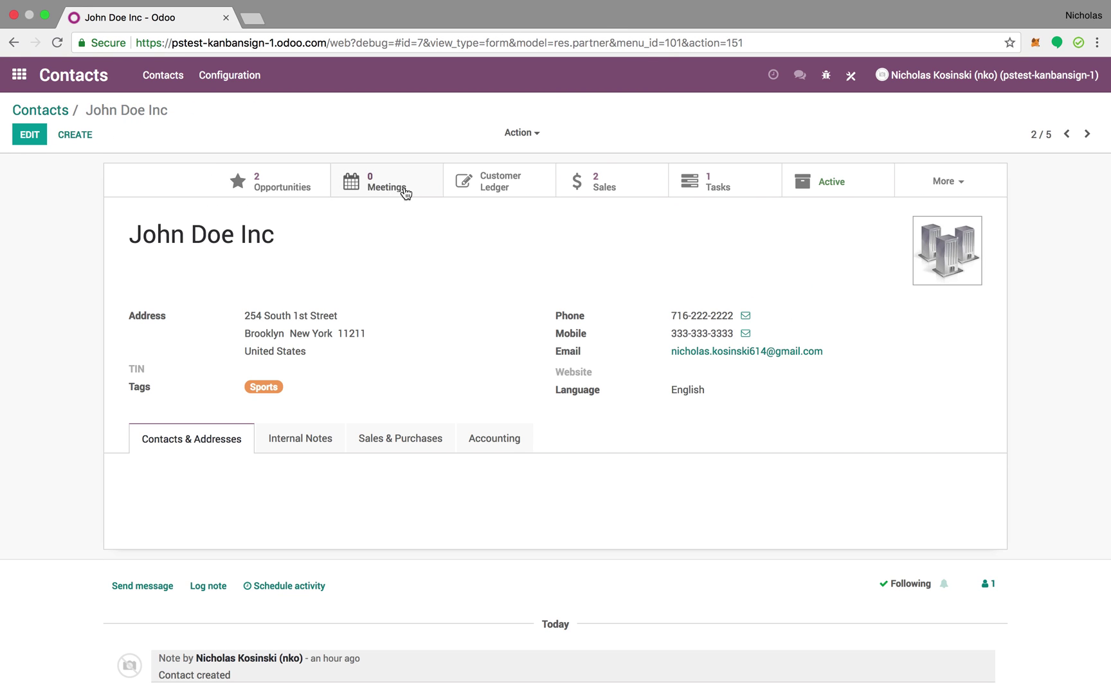
{"action": "left_click", "coordinate": [512, 186]}
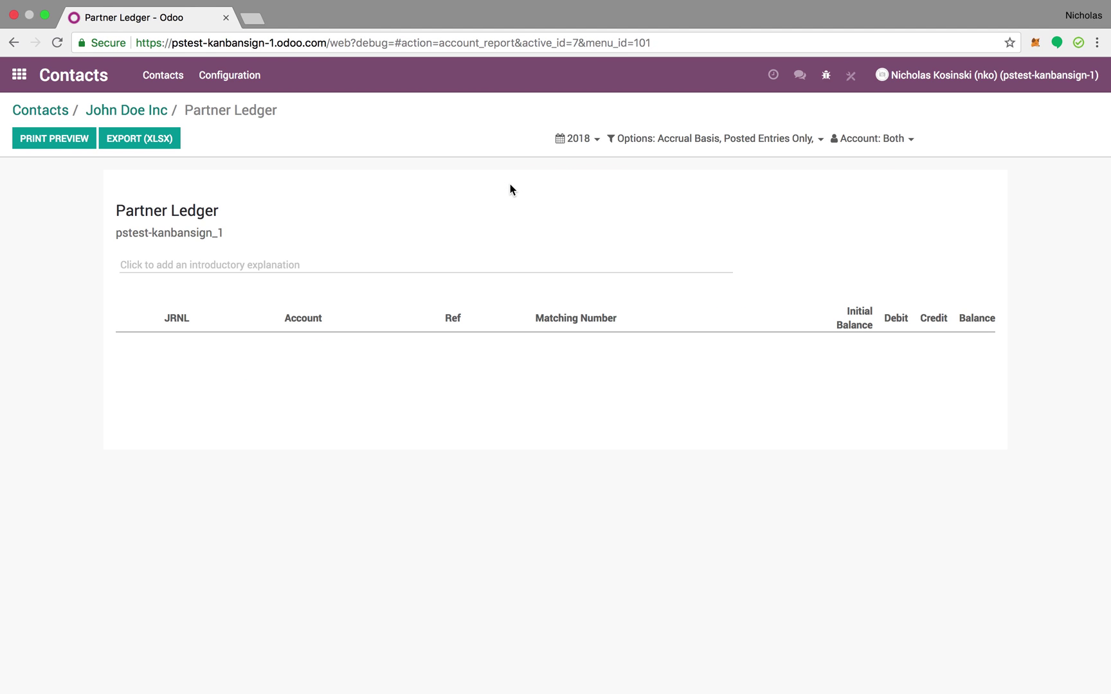
{"action": "left_click", "coordinate": [143, 113]}
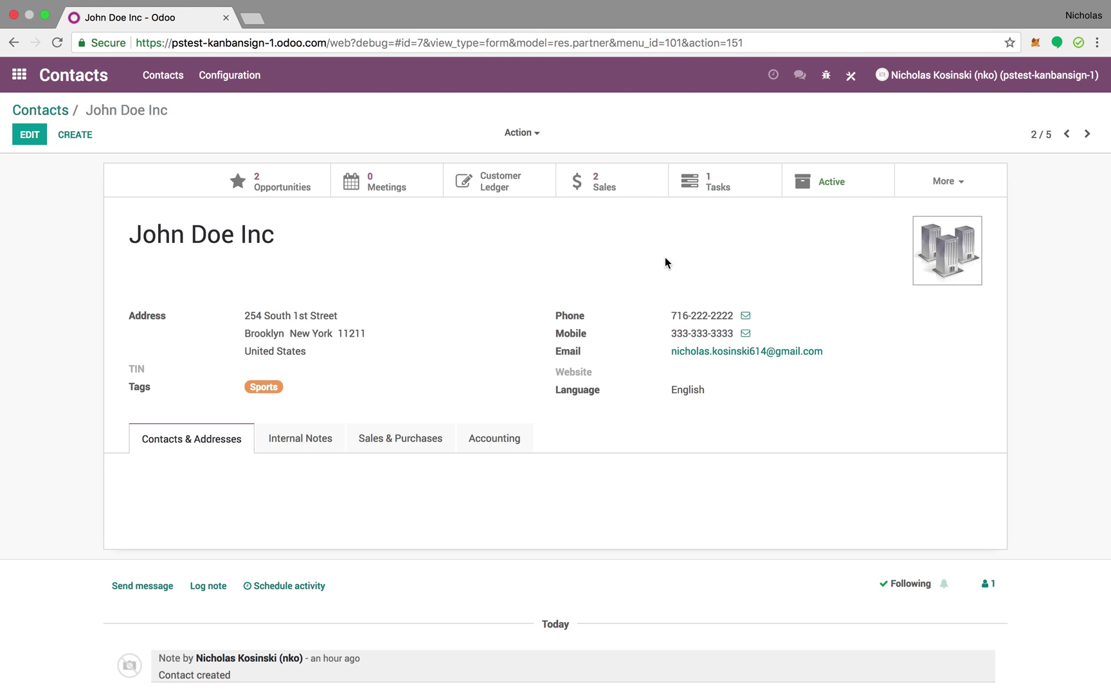
Step: Review the contact's tasks and its HELP! helpdesk ticket, then return to the contact record
{"action": "left_click", "coordinate": [713, 188]}
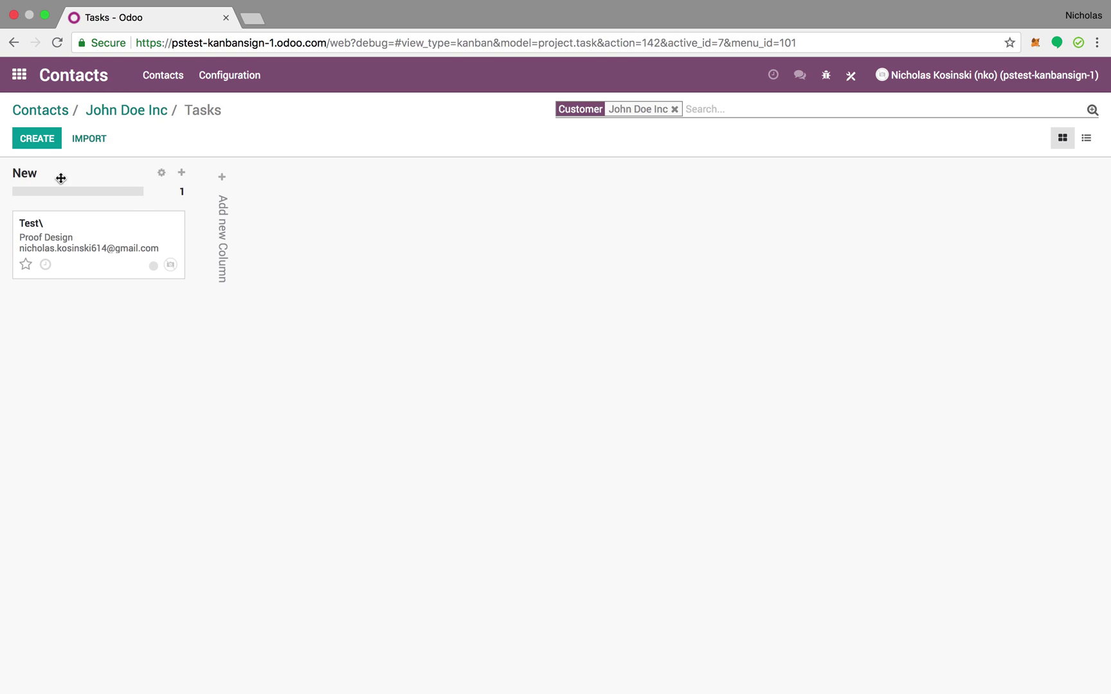
{"action": "left_click", "coordinate": [147, 116]}
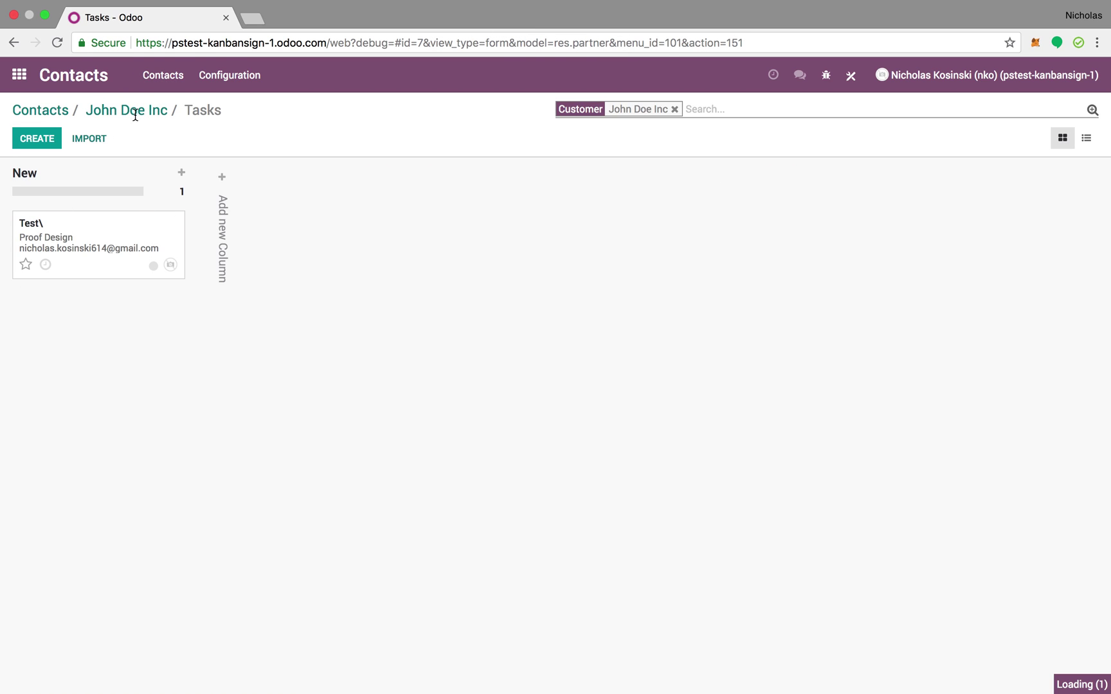
{"action": "left_click", "coordinate": [958, 196]}
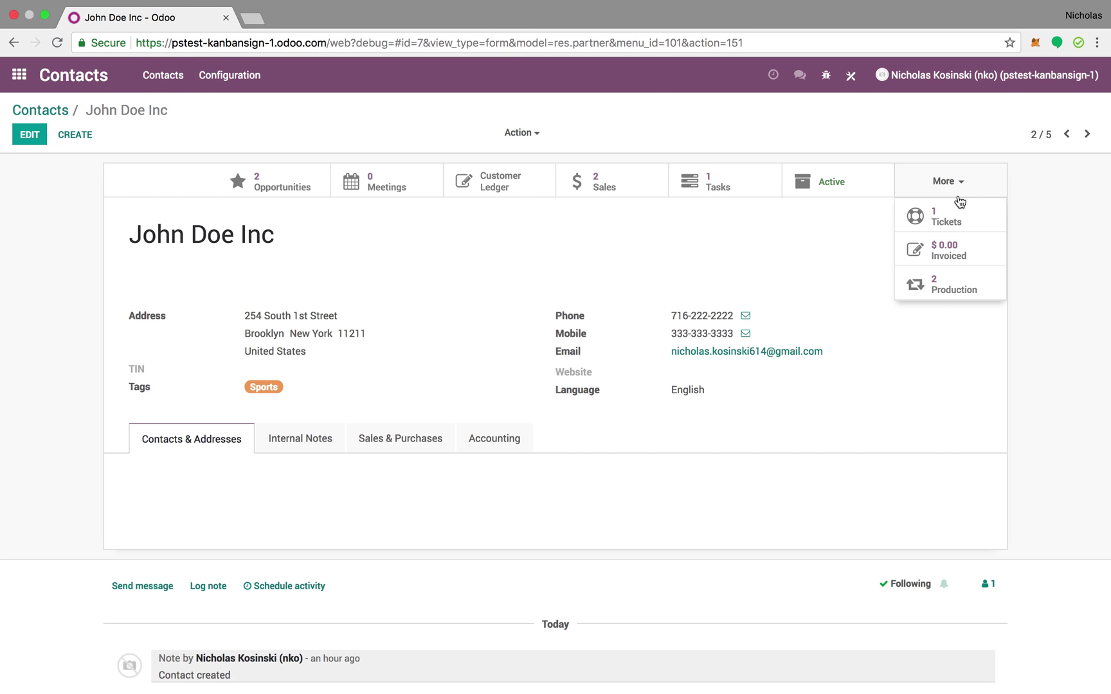
{"action": "left_click", "coordinate": [951, 217]}
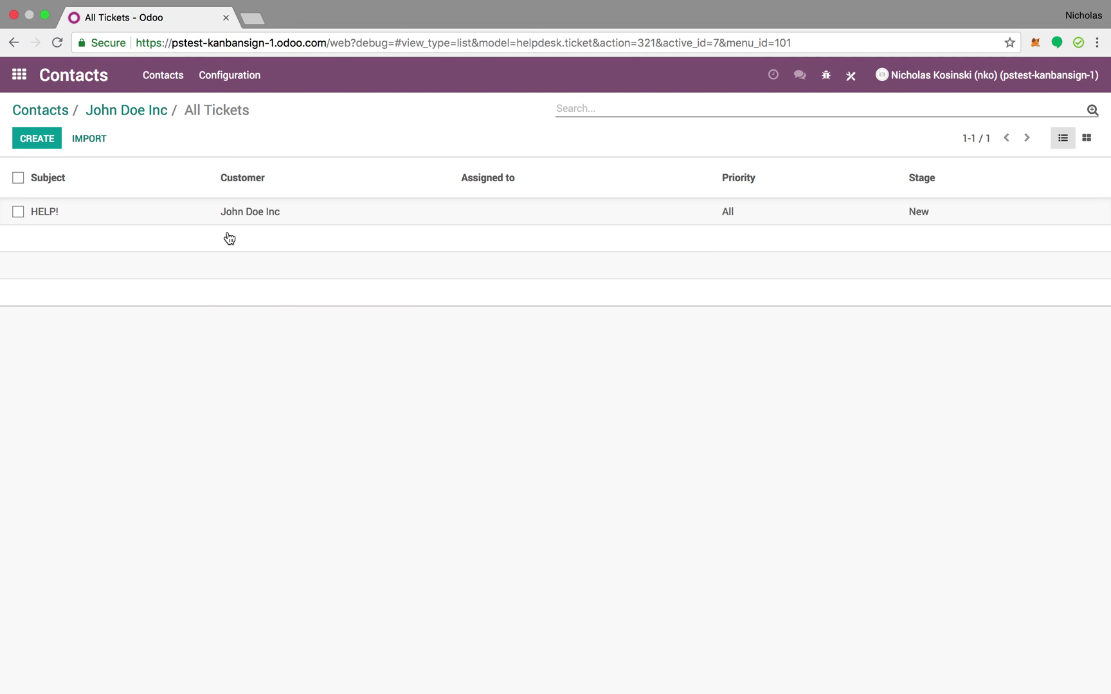
{"action": "left_click", "coordinate": [264, 218]}
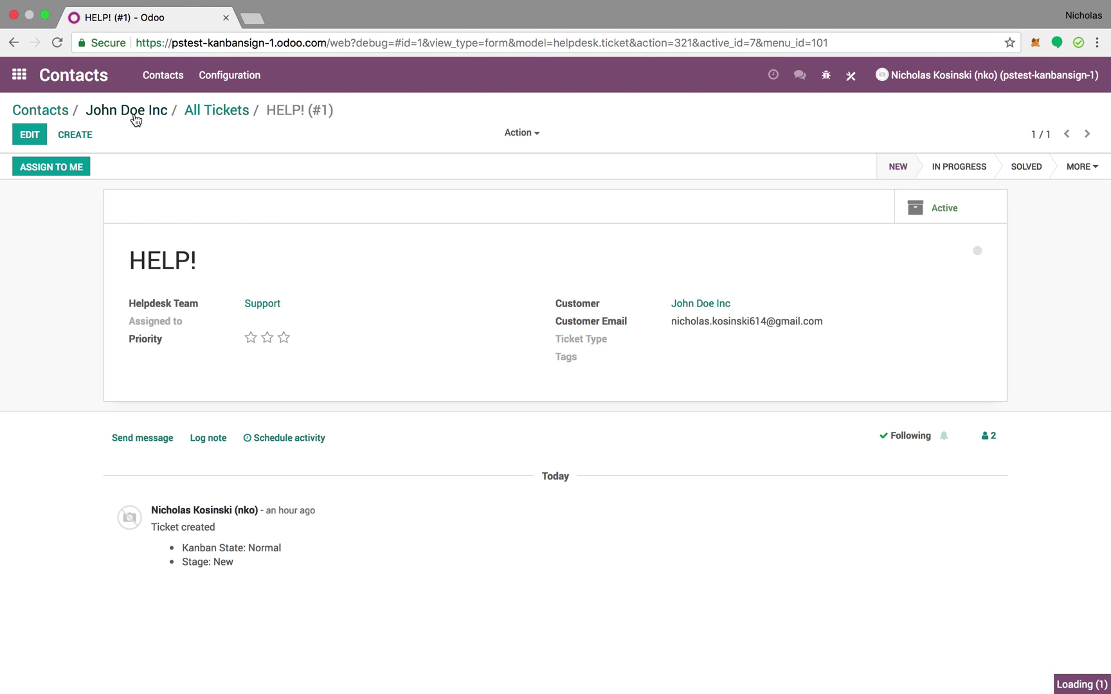
{"action": "left_click", "coordinate": [135, 113]}
Step: Check the production orders linked to John Doe Inc and return to the contact record
{"action": "left_click", "coordinate": [965, 192]}
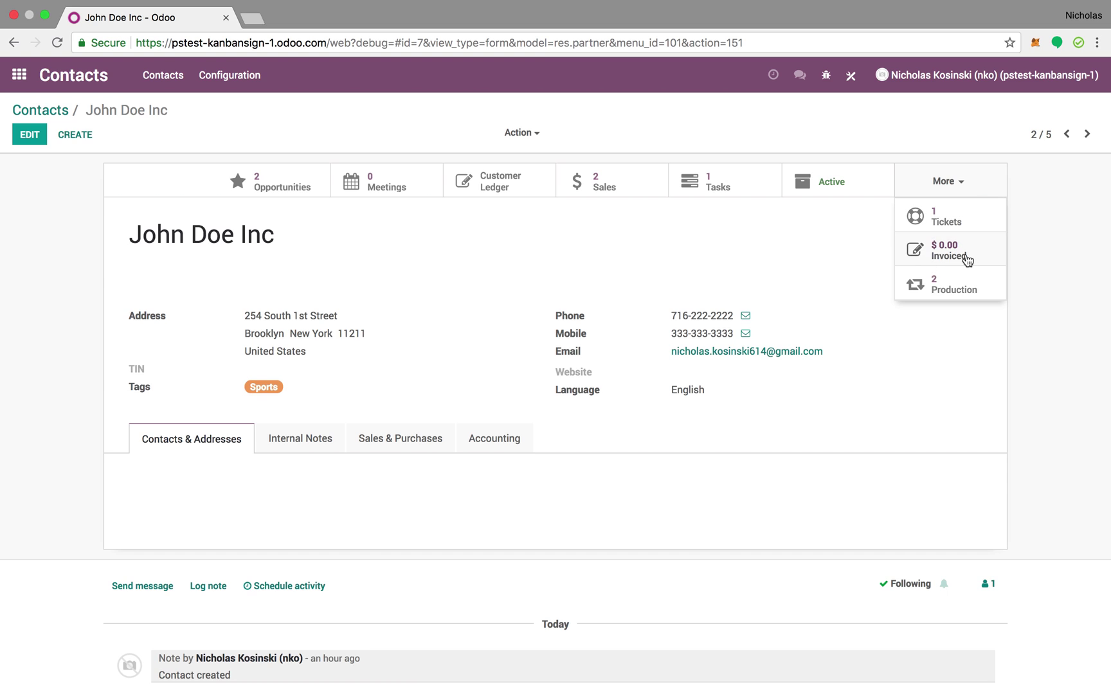
{"action": "left_click", "coordinate": [973, 289]}
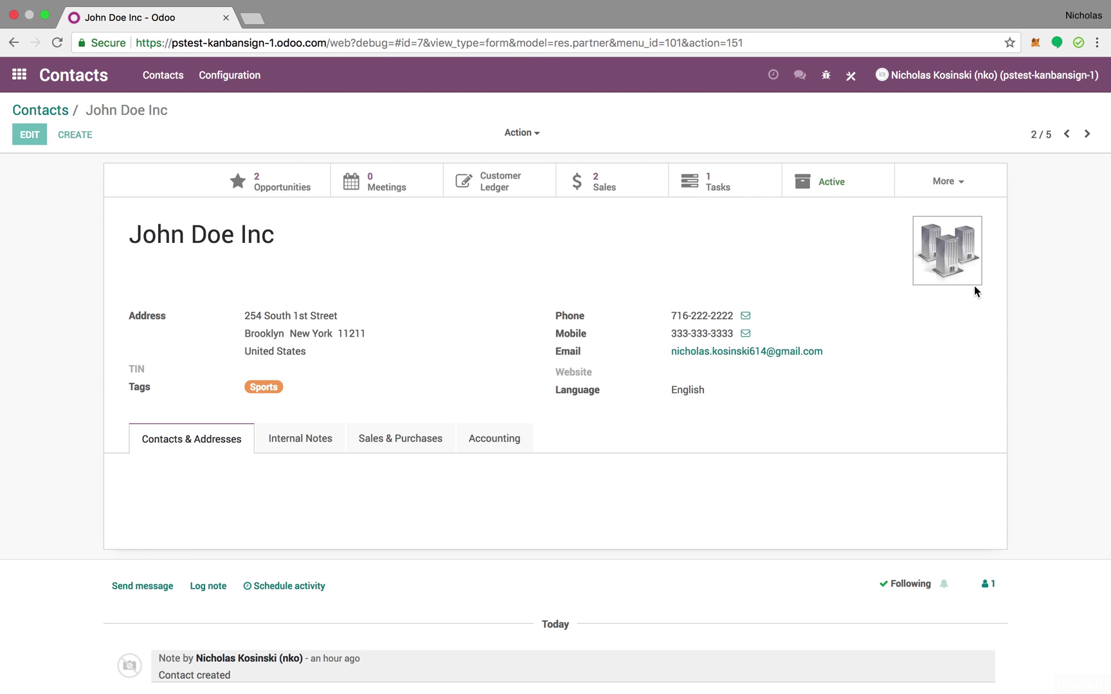
{"action": "left_click", "coordinate": [148, 112]}
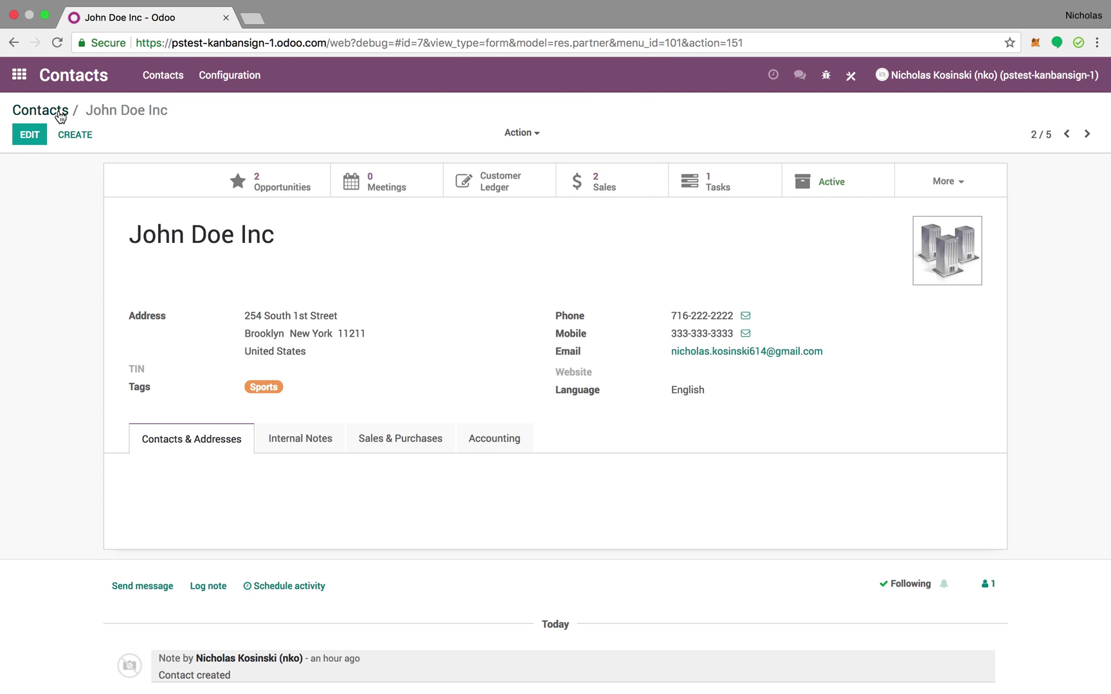
Step: Search the contacts list for "john" and open the John Doe Inc record
{"action": "left_click", "coordinate": [60, 114]}
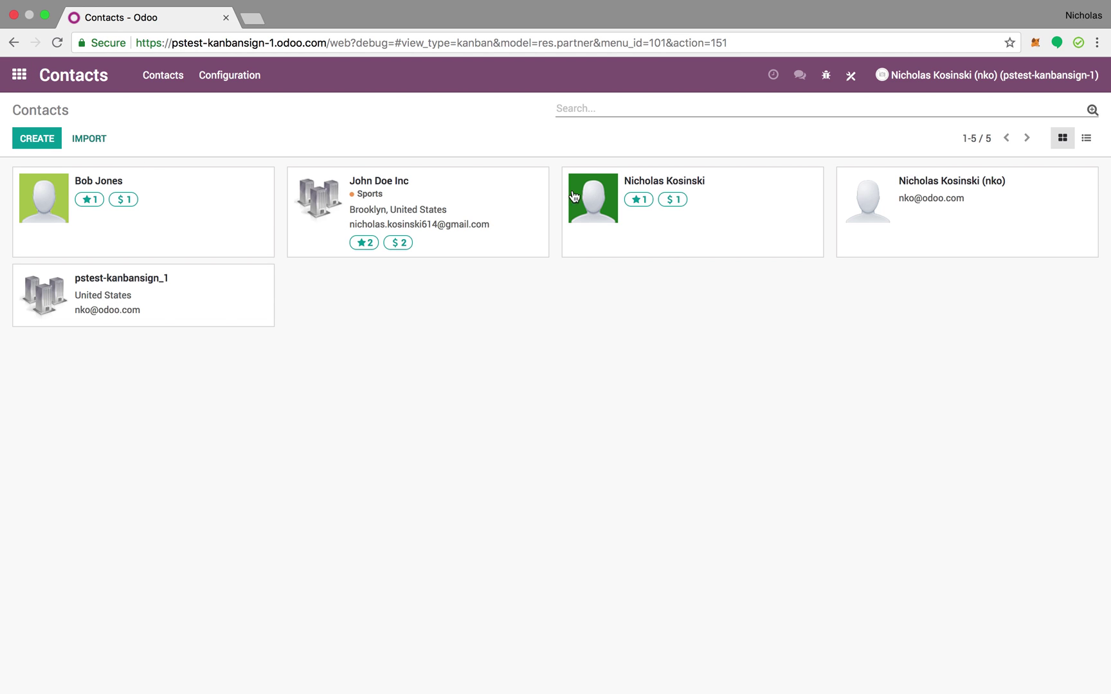
{"action": "type", "text": "john"}
{"action": "key", "text": "Return"}
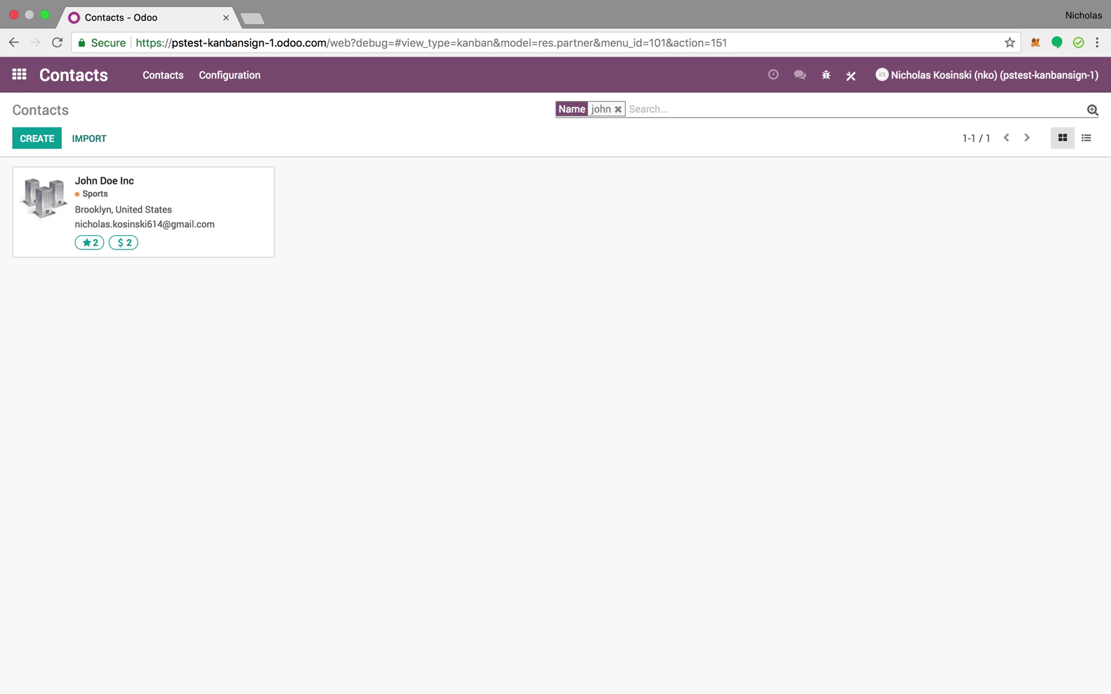
{"action": "left_click", "coordinate": [198, 218]}
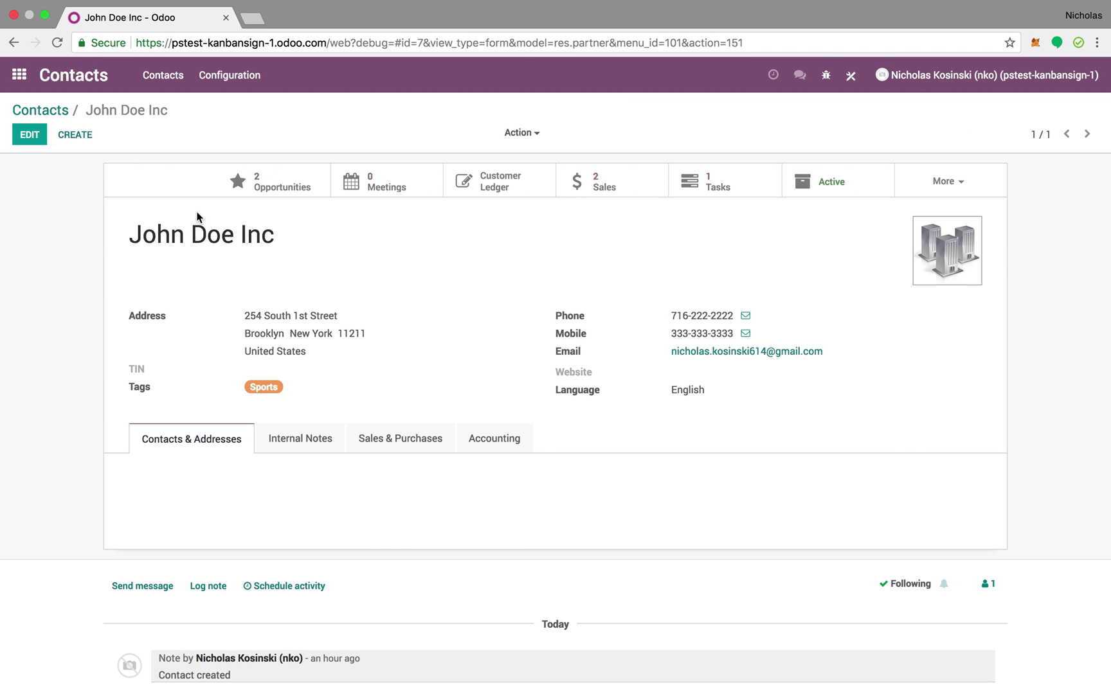
Step: Open sales order SO002 from the contact's sales and inspect its confirmation date
{"action": "left_click", "coordinate": [964, 184]}
{"action": "left_click", "coordinate": [627, 180]}
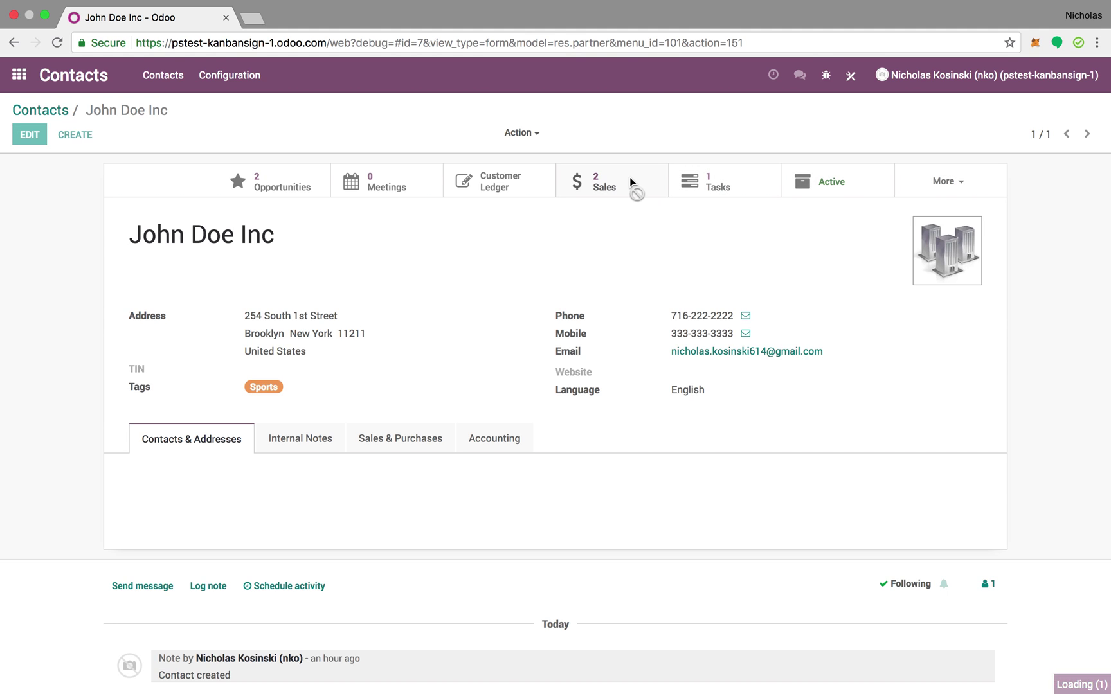
{"action": "left_click", "coordinate": [299, 222]}
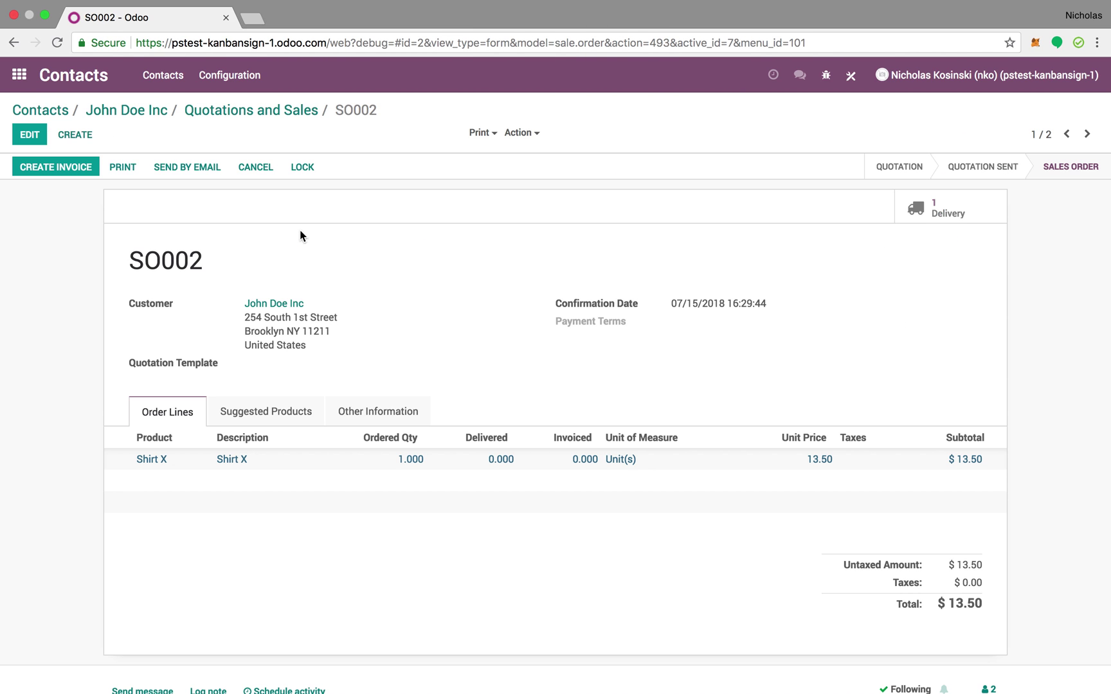
{"action": "left_click_drag", "start_coordinate": [668, 309], "coordinate": [773, 316]}
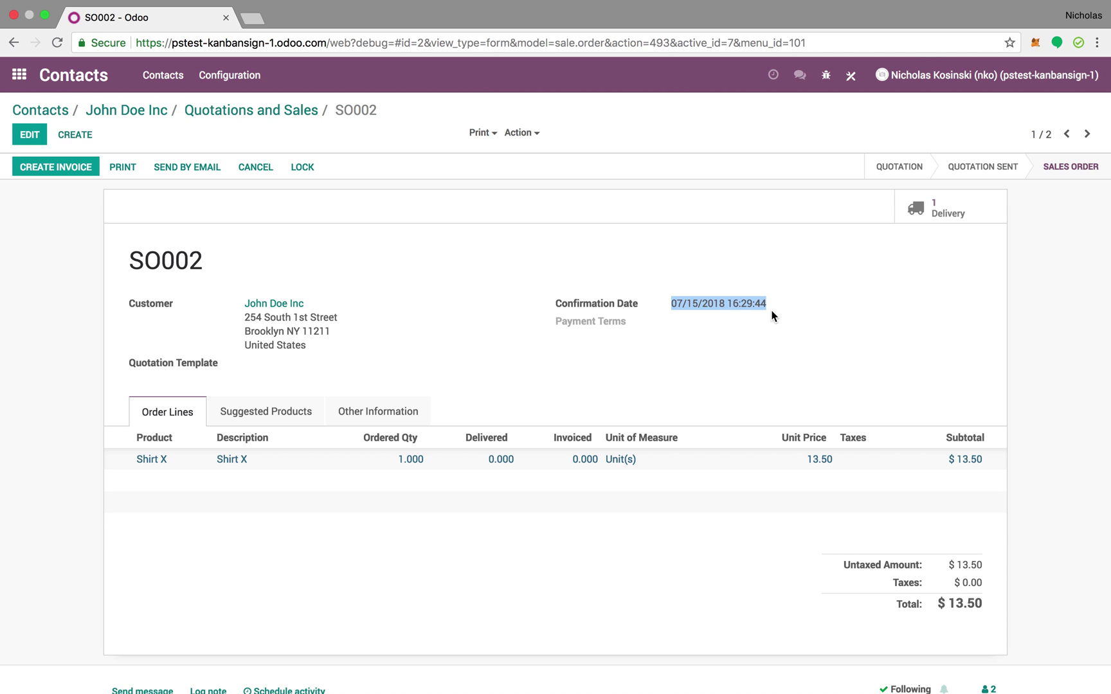
{"action": "left_click", "coordinate": [771, 313]}
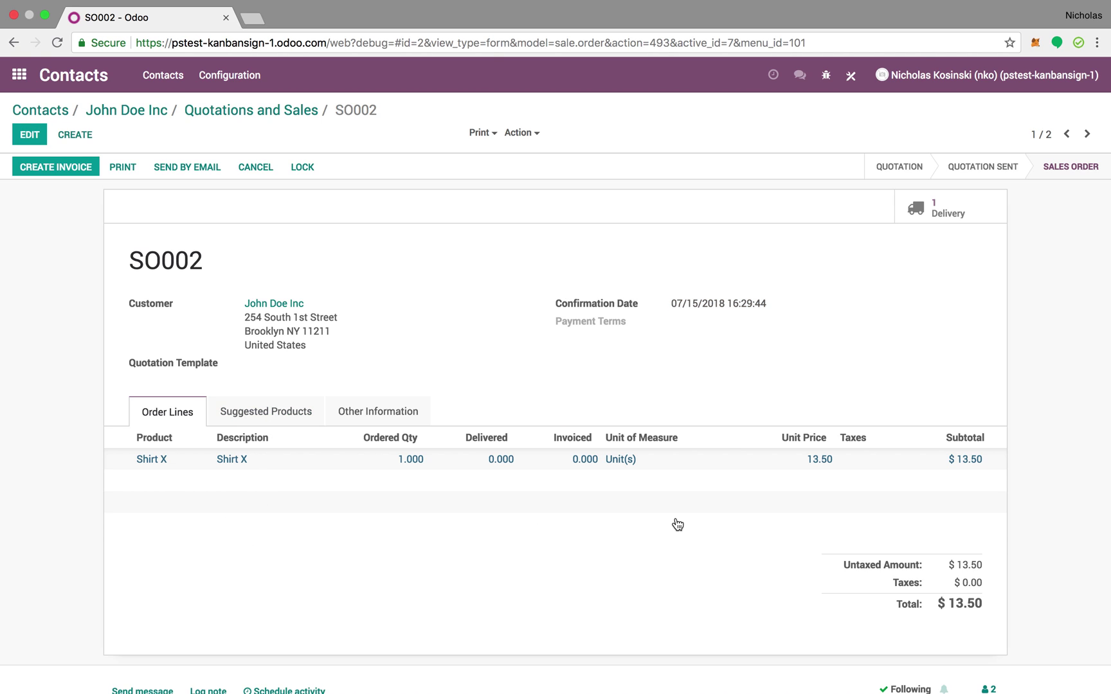
Step: View the delivery order linked to SO002 and go back to the John Doe Inc record
{"action": "mouse_move", "coordinate": [676, 534]}
{"action": "left_click", "coordinate": [985, 213]}
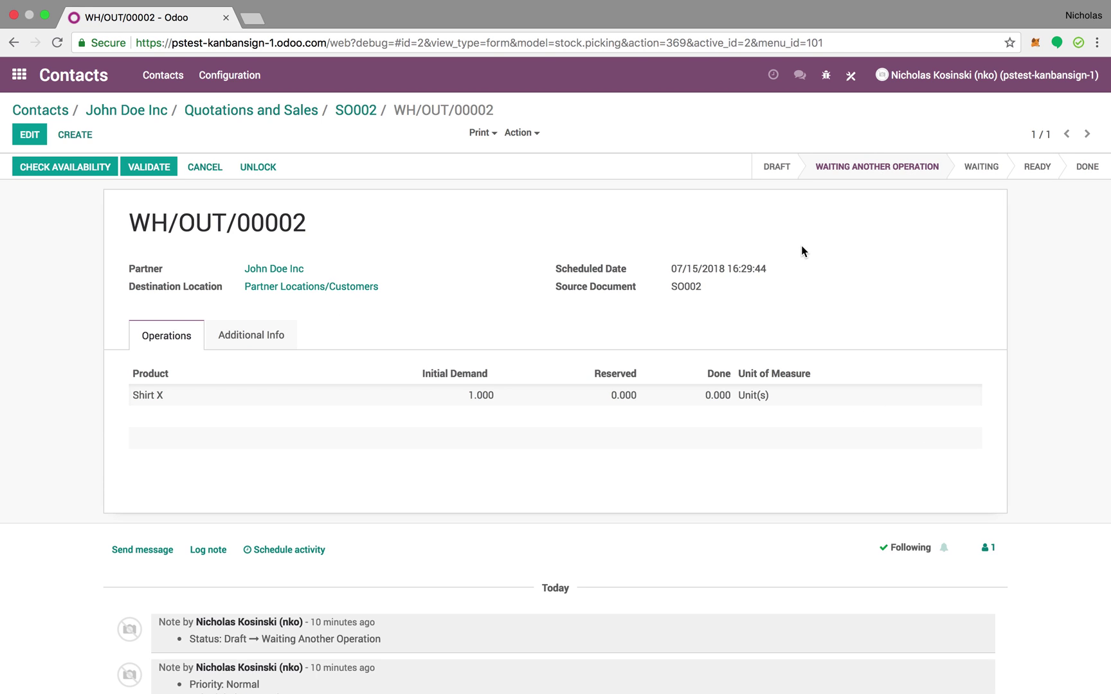
{"action": "left_click", "coordinate": [111, 108]}
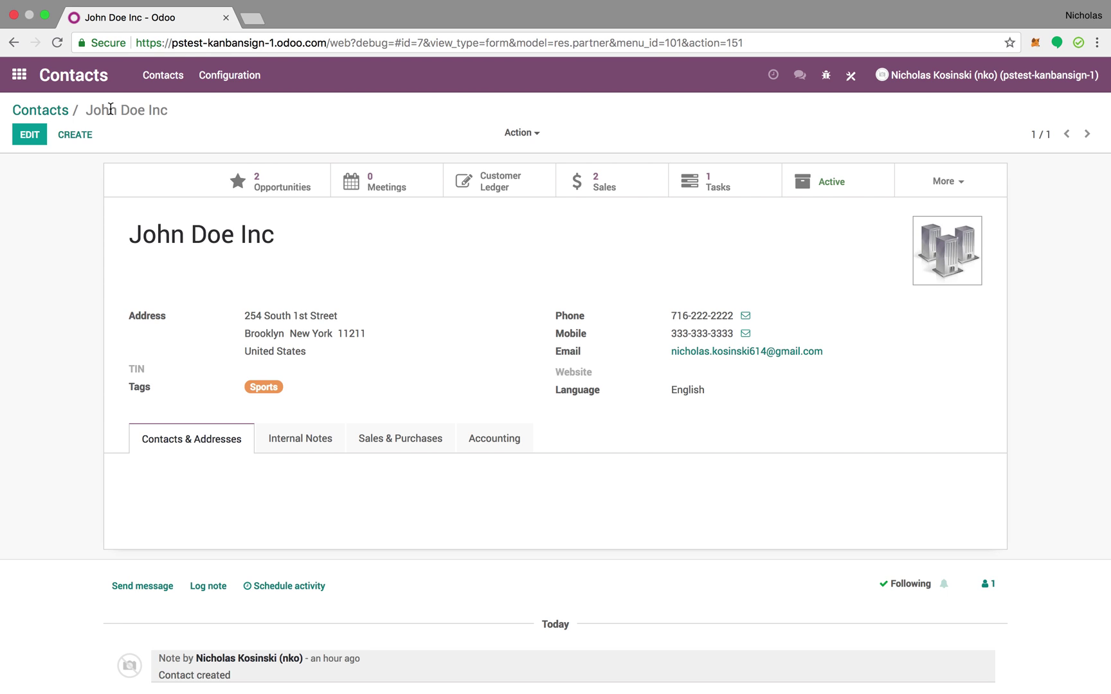
Step: Create an opportunity titled "Custom Shirt" for John Doe Inc and open its full form for editing
{"action": "left_click", "coordinate": [277, 172]}
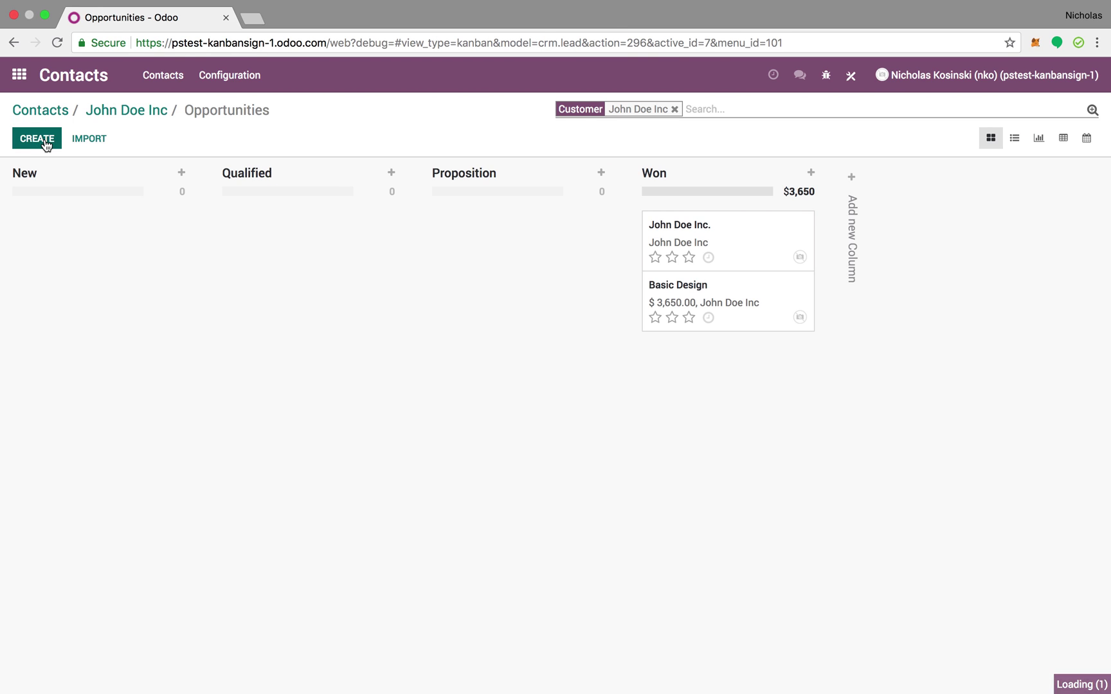
{"action": "left_click", "coordinate": [37, 139]}
{"action": "type", "text": "Custoer"}
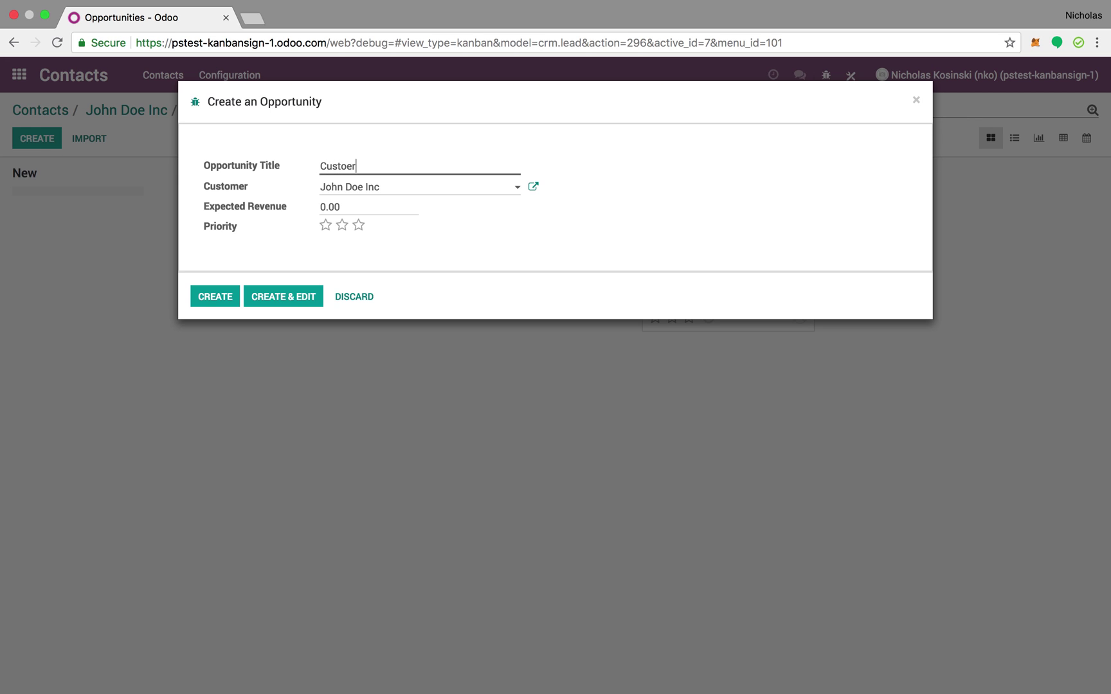
{"action": "key", "text": "BackSpace"}
{"action": "key", "text": "BackSpace"}
{"action": "type", "text": "m Shirt"}
{"action": "left_click", "coordinate": [268, 298]}
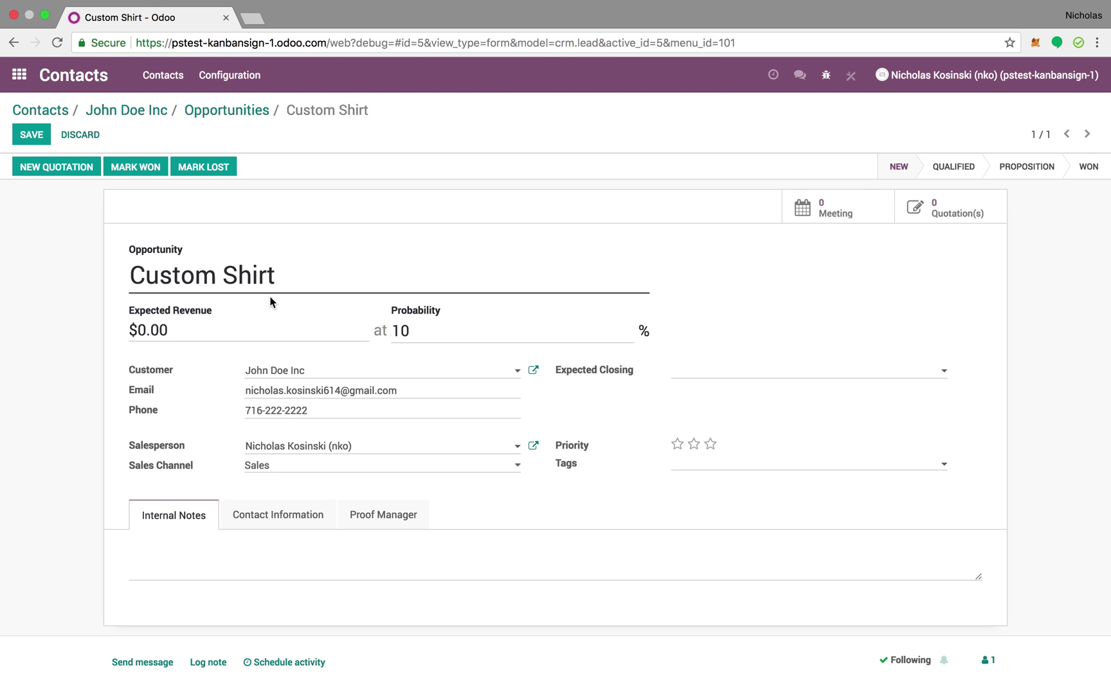
Step: Set the Custom Shirt opportunity's expected revenue to $12,500 and save it
{"action": "left_click", "coordinate": [186, 334]}
{"action": "type", "text": "12500"}
{"action": "mouse_move", "coordinate": [358, 553]}
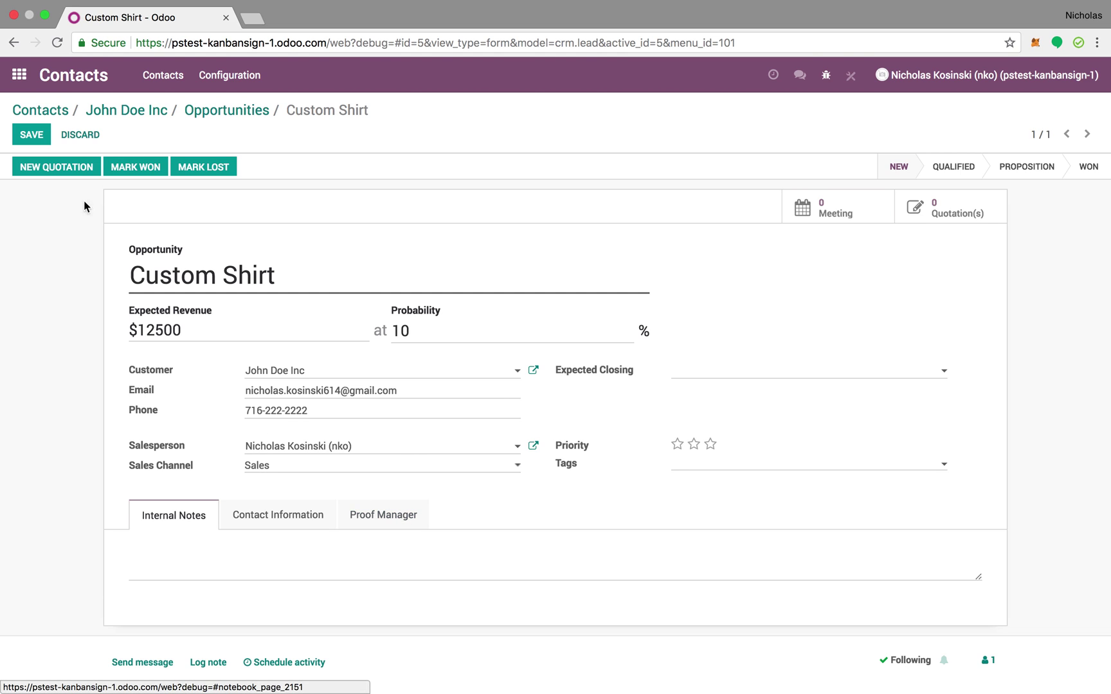
{"action": "left_click", "coordinate": [34, 138]}
Step: Reopen the Custom Shirt opportunity for editing and start creating a new proof for its Proof field
{"action": "left_click", "coordinate": [32, 136]}
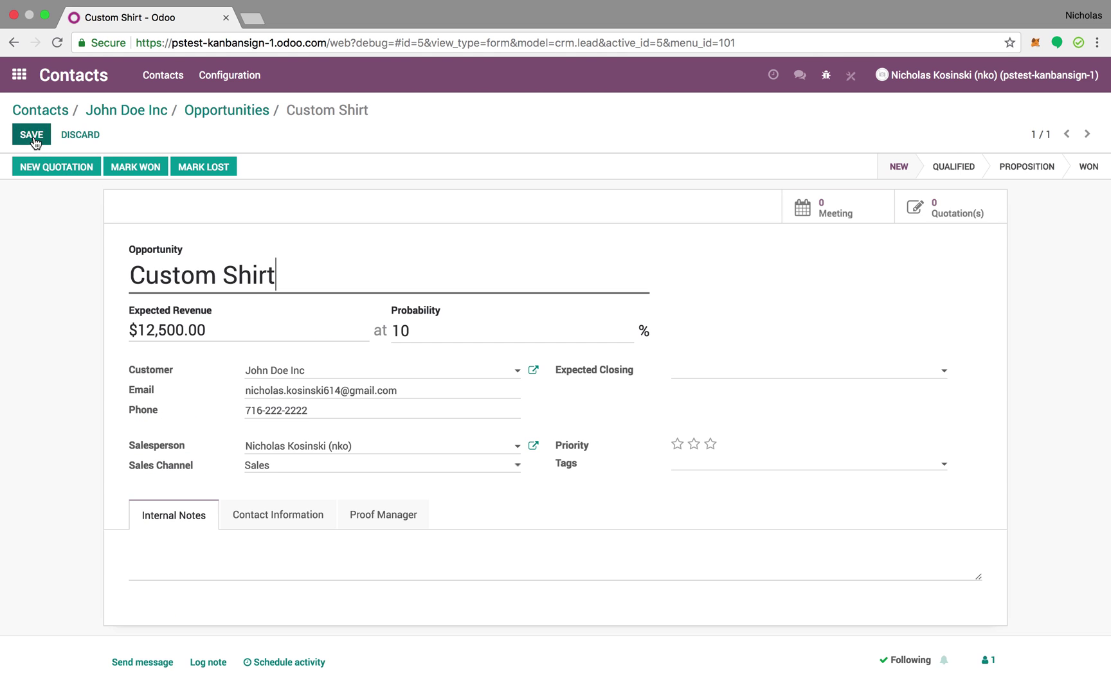
{"action": "left_click", "coordinate": [423, 522]}
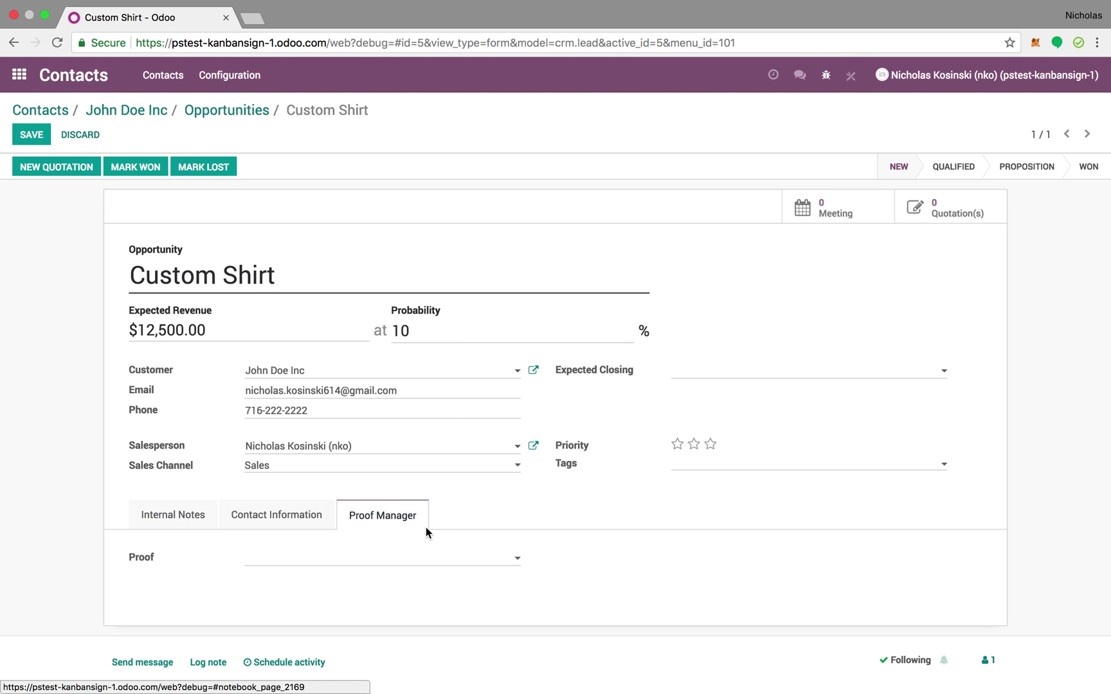
{"action": "left_click", "coordinate": [469, 565]}
{"action": "left_click", "coordinate": [474, 636]}
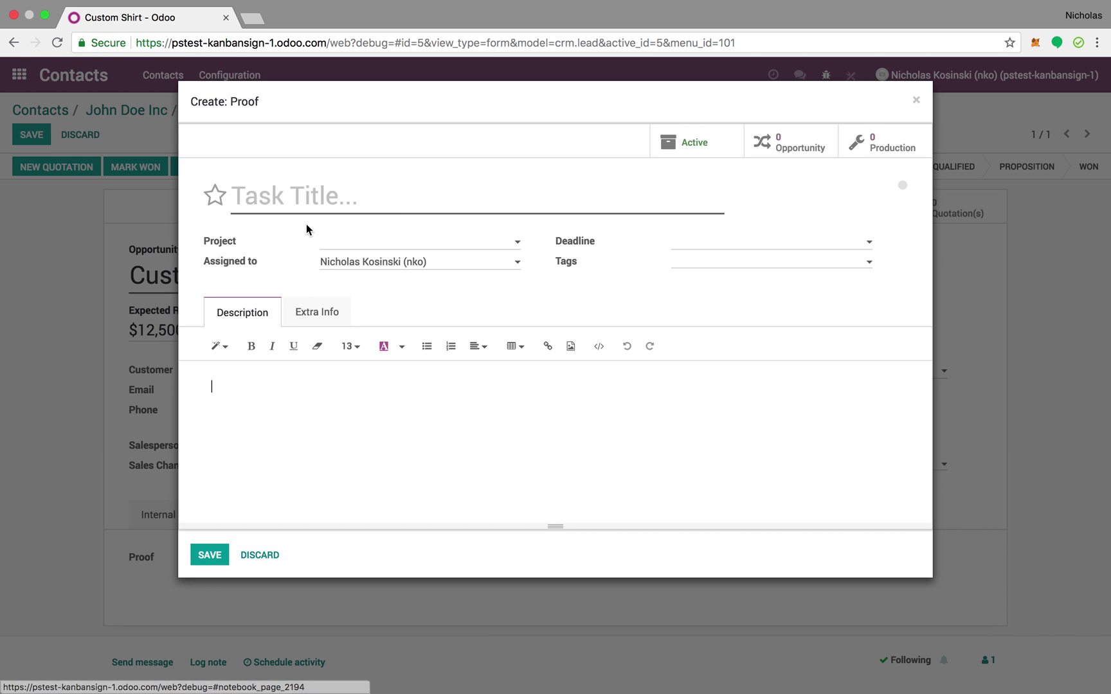
Step: Title the new proof "Custom Shirt" with the customer's name in parentheses and assign it to the Proof Design project
{"action": "left_click", "coordinate": [326, 191]}
{"action": "type", "text": "Custom "}
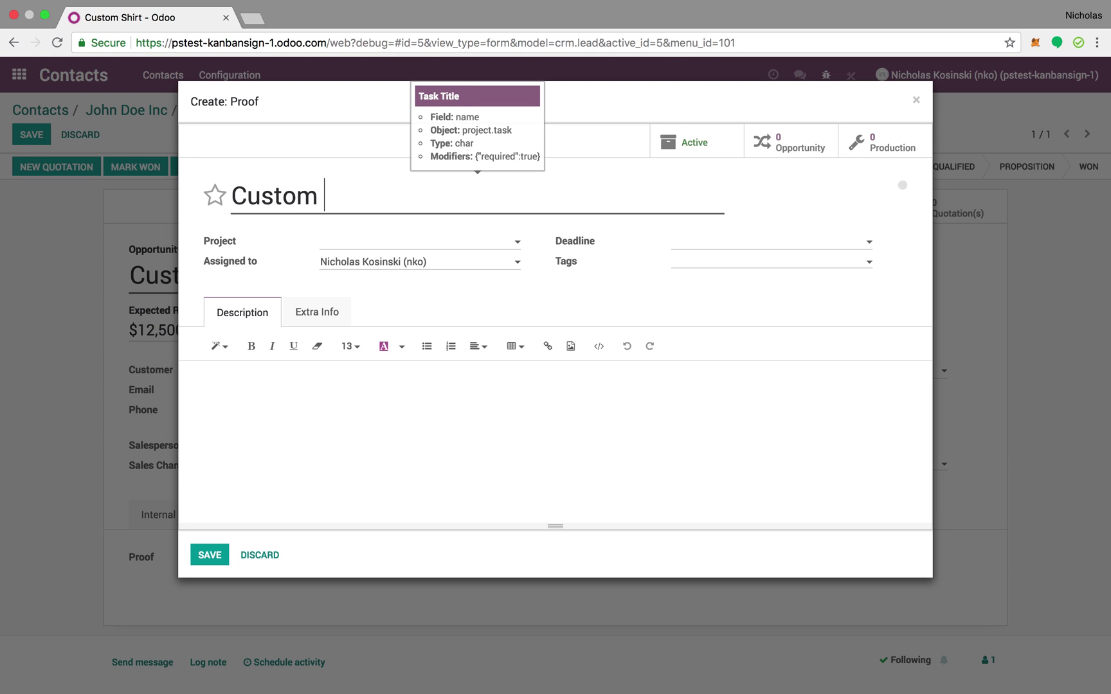
{"action": "type", "text": "Shirt (John Doe)"}
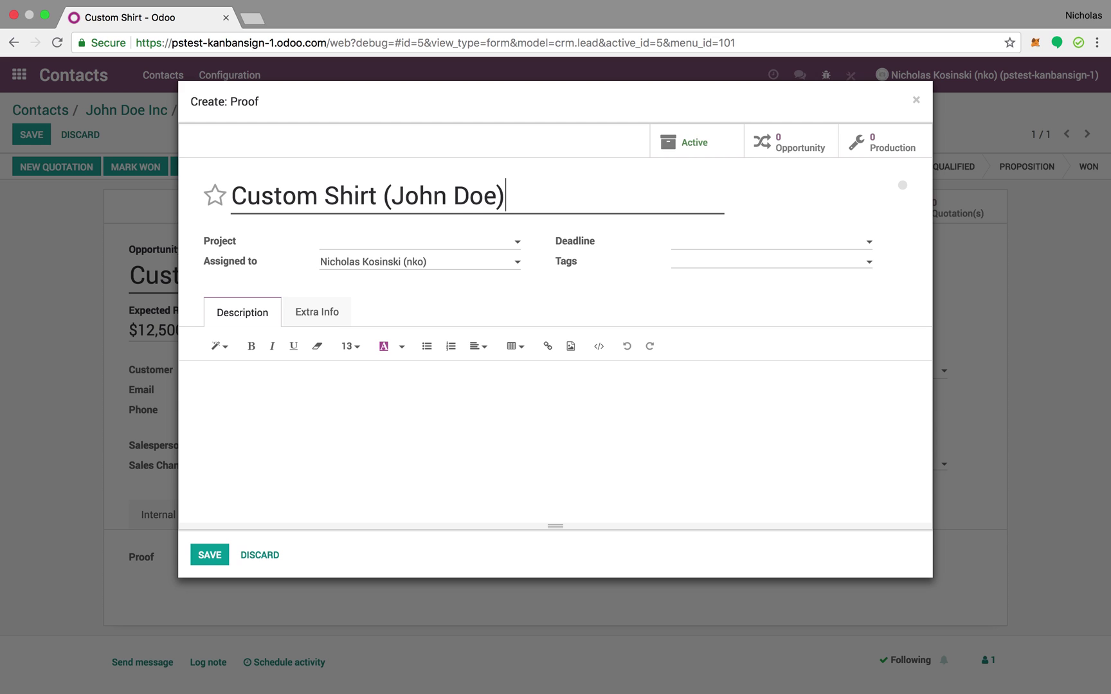
{"action": "left_click", "coordinate": [431, 243]}
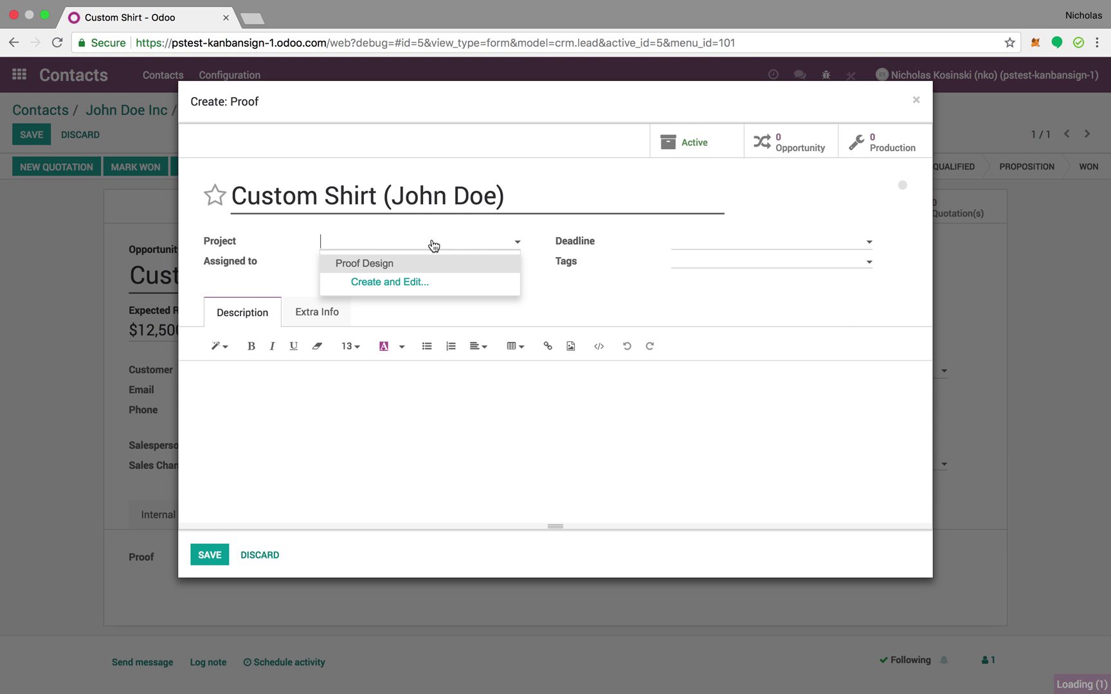
{"action": "left_click", "coordinate": [381, 263]}
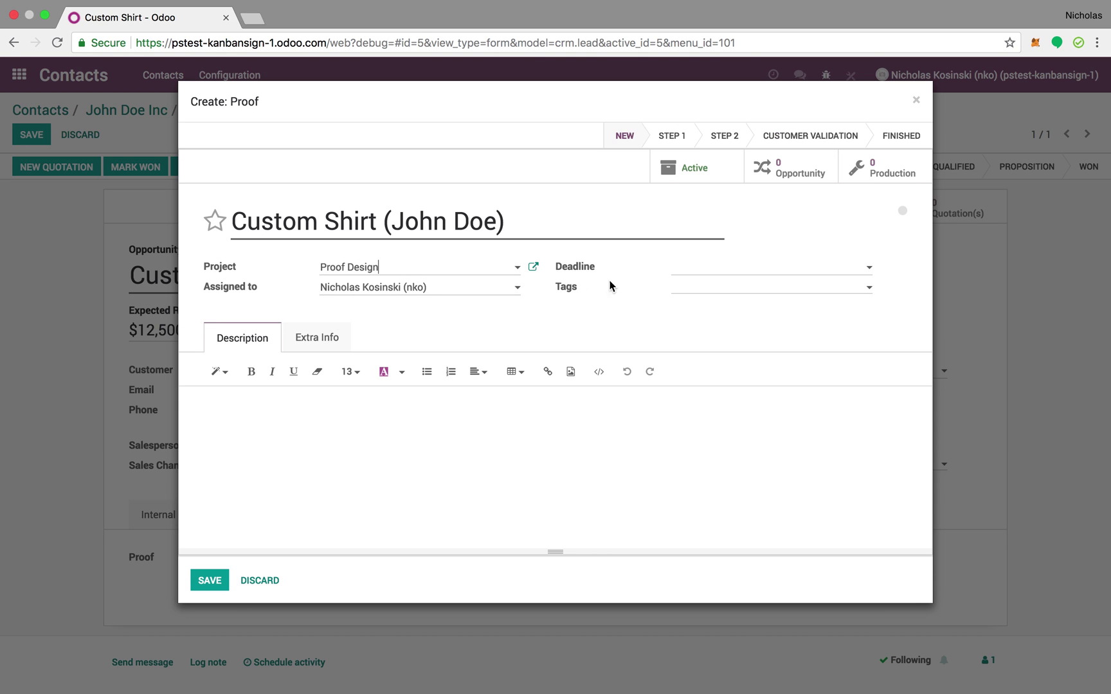
Step: Set the new proof's deadline to 07/20/2018
{"action": "left_click", "coordinate": [717, 277]}
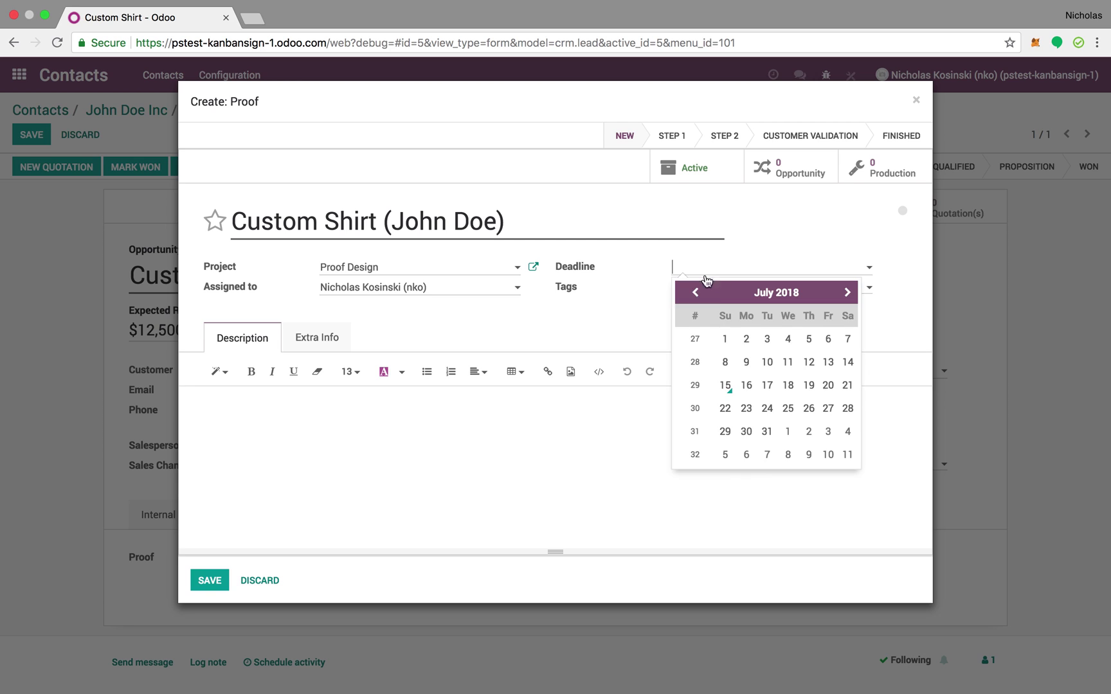
{"action": "left_click", "coordinate": [828, 364]}
{"action": "left_click", "coordinate": [719, 270]}
{"action": "left_click", "coordinate": [816, 385]}
Step: Enter "Hey!" as the proof's description, and save both the proof and the Custom Shirt opportunity
{"action": "left_click", "coordinate": [395, 449]}
{"action": "type", "text": "Hey!"}
{"action": "left_click", "coordinate": [210, 580]}
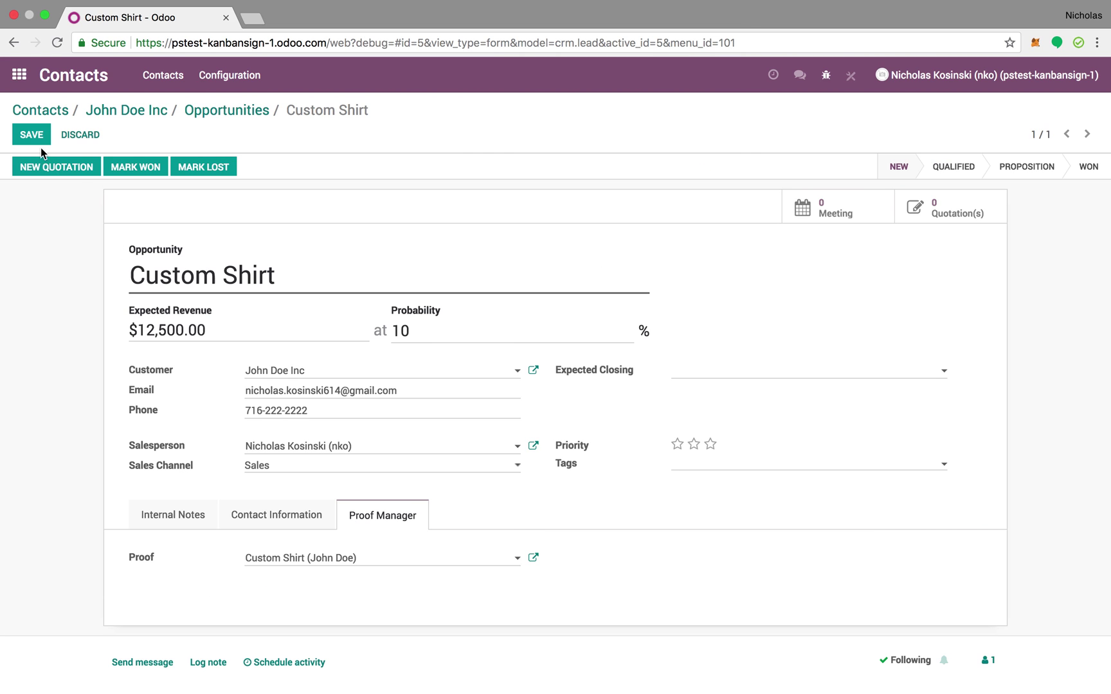
{"action": "left_click", "coordinate": [39, 142]}
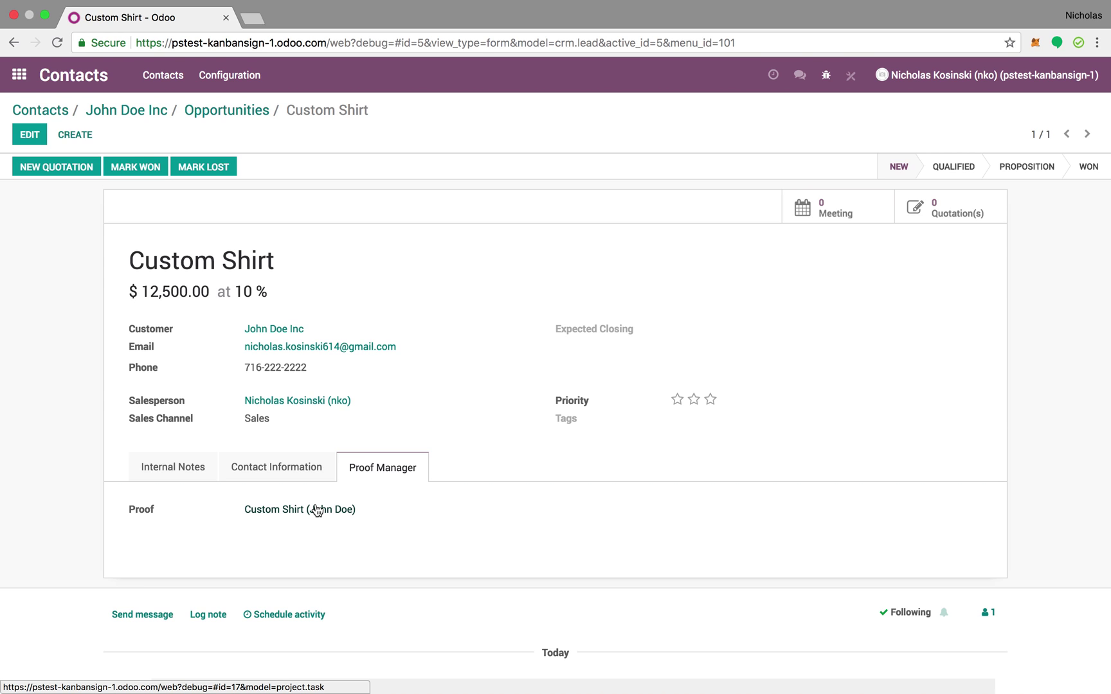
Step: Open the proof linked to the opportunity and log a note with Screen Shot 2018-07-15 at 1.00.49 PM.png attached
{"action": "left_click", "coordinate": [316, 509]}
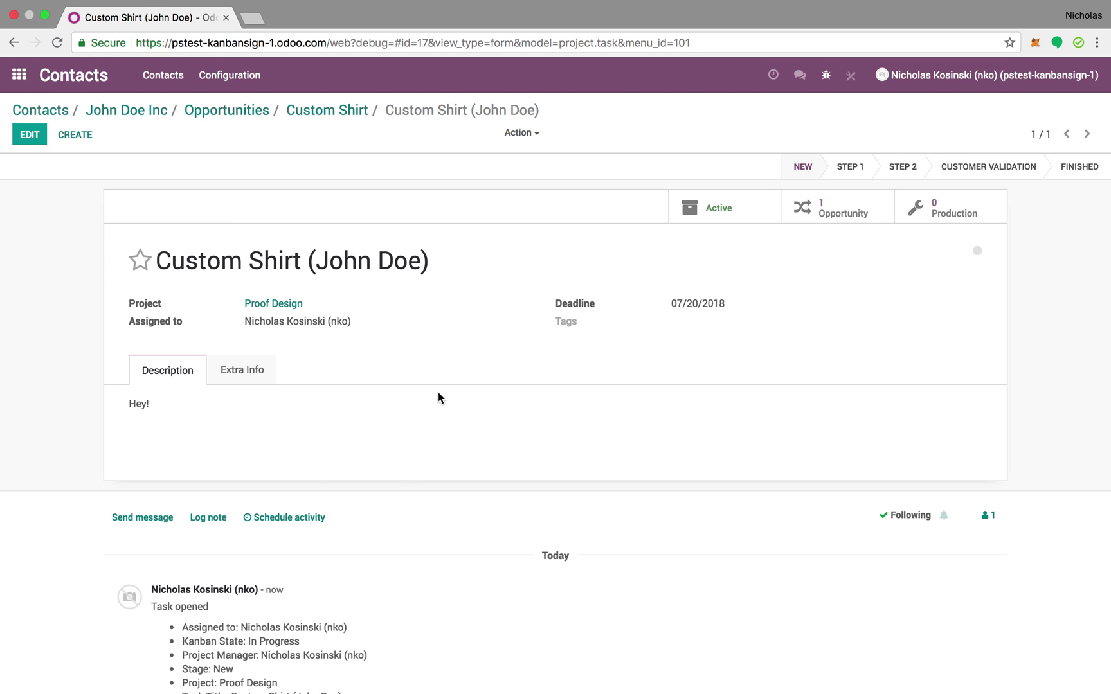
{"action": "left_click", "coordinate": [217, 524]}
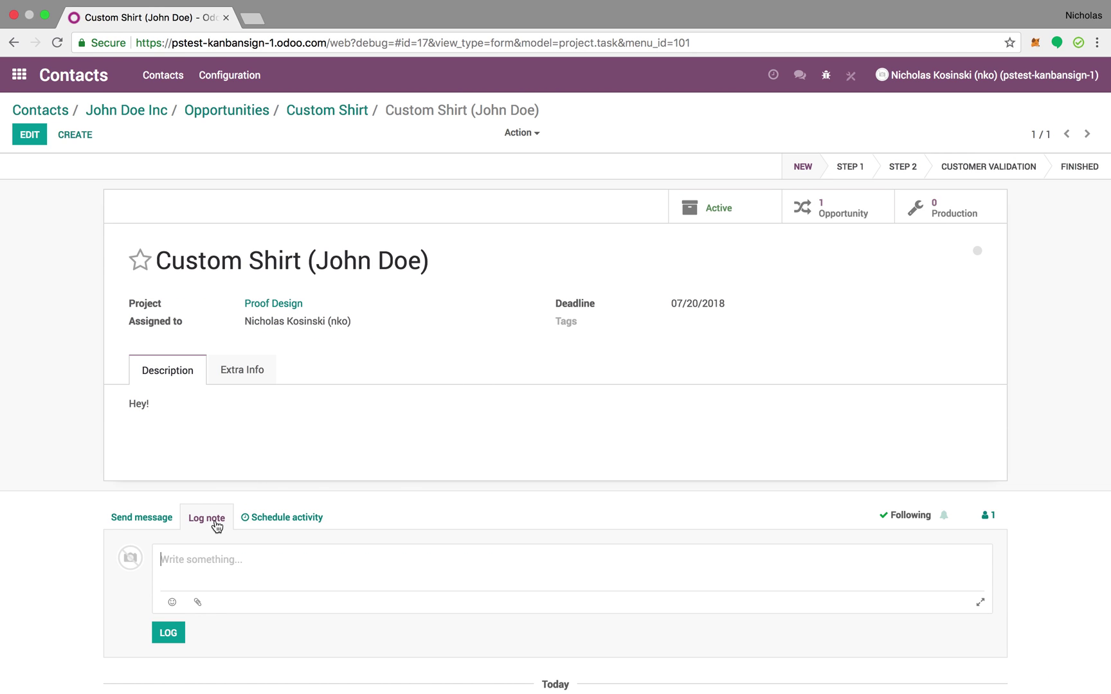
{"action": "left_click", "coordinate": [197, 602]}
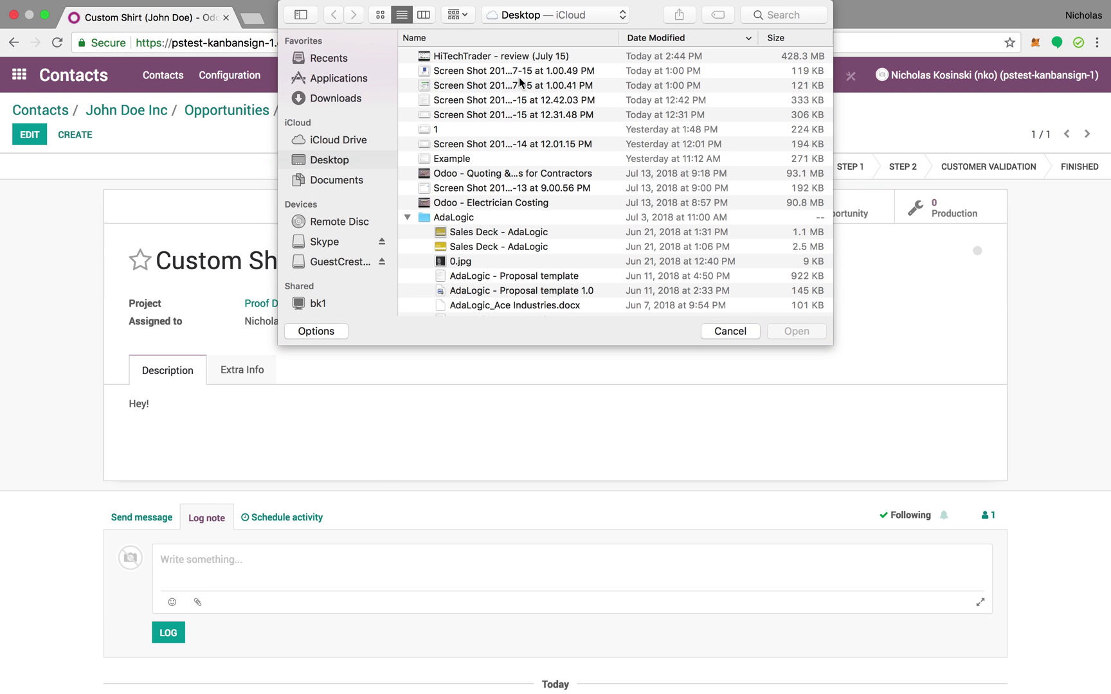
{"action": "double_click", "coordinate": [514, 72]}
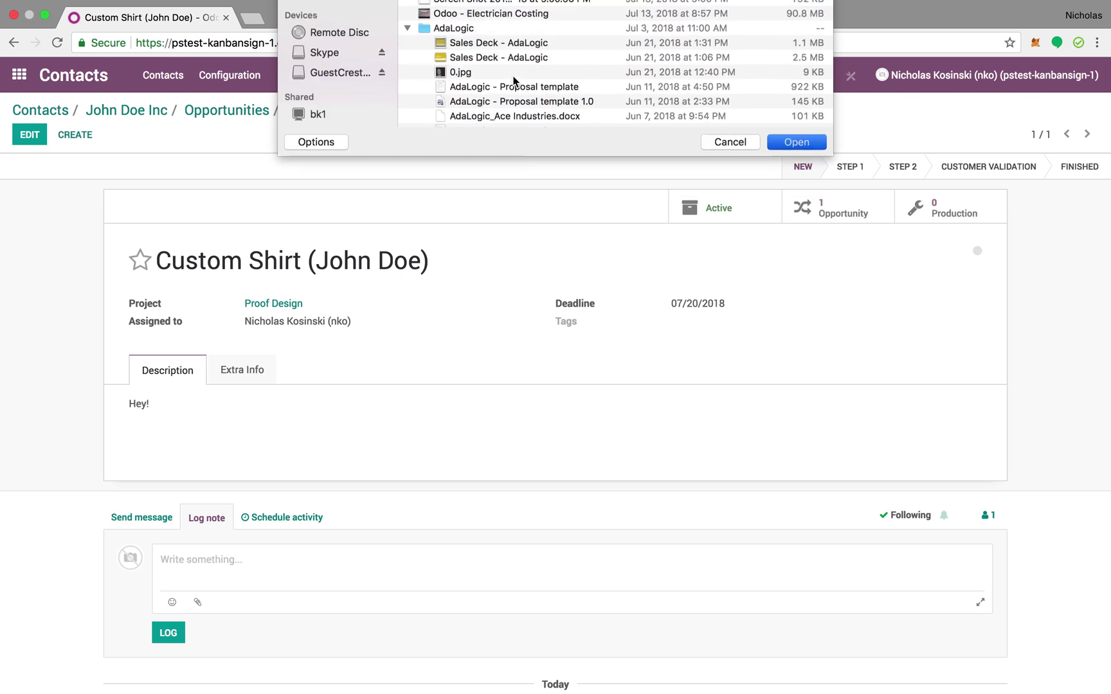
{"action": "scroll", "coordinate": [221, 641], "scroll_direction": "down", "scroll_amount": 3}
{"action": "left_click", "coordinate": [164, 644]}
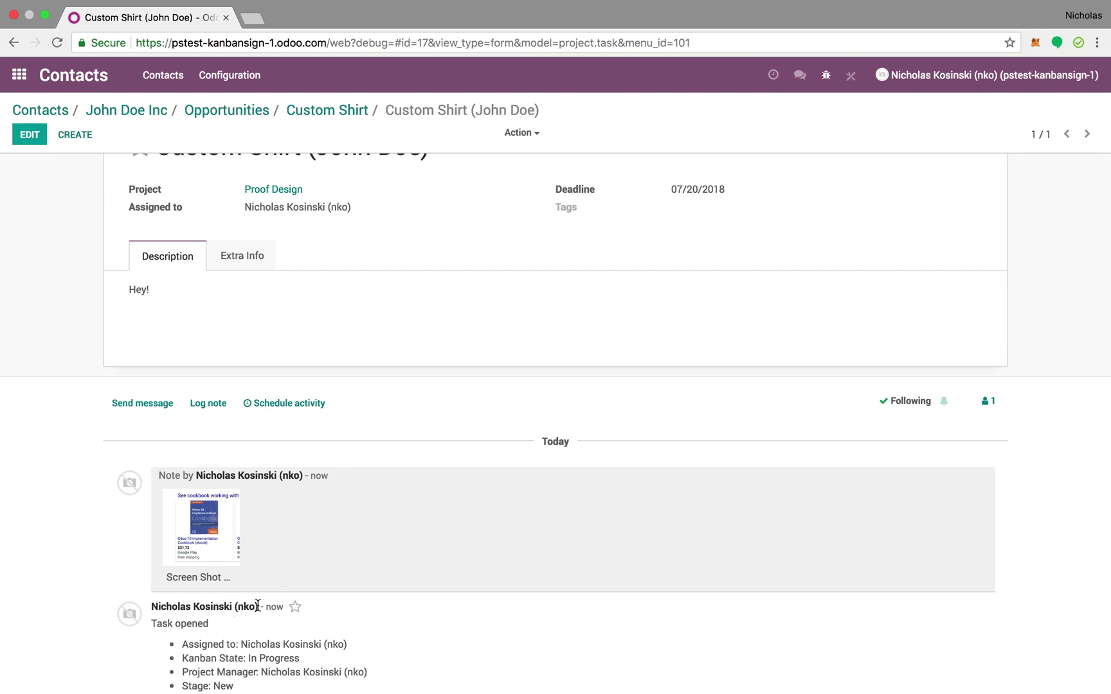
{"action": "mouse_move", "coordinate": [186, 538]}
{"action": "scroll", "coordinate": [187, 537], "scroll_direction": "up", "scroll_amount": 3}
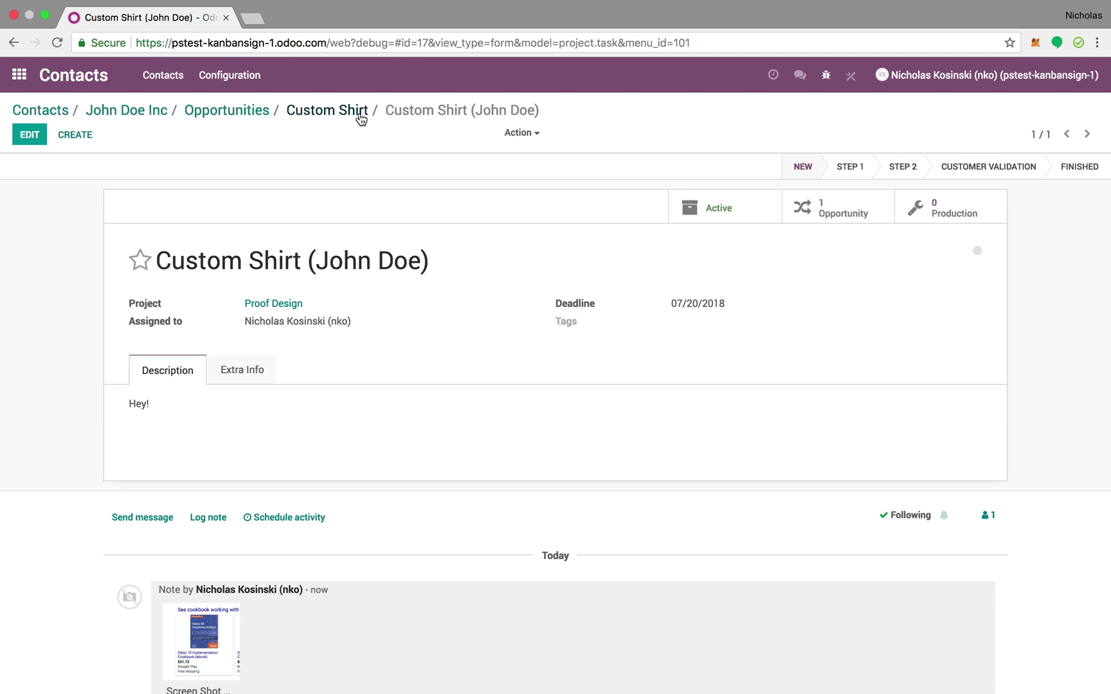
Step: In the Project app's Proof Design board, move the John Doe Inc. task to Step 1 and the Test\ task to Step 2
{"action": "left_click", "coordinate": [19, 74]}
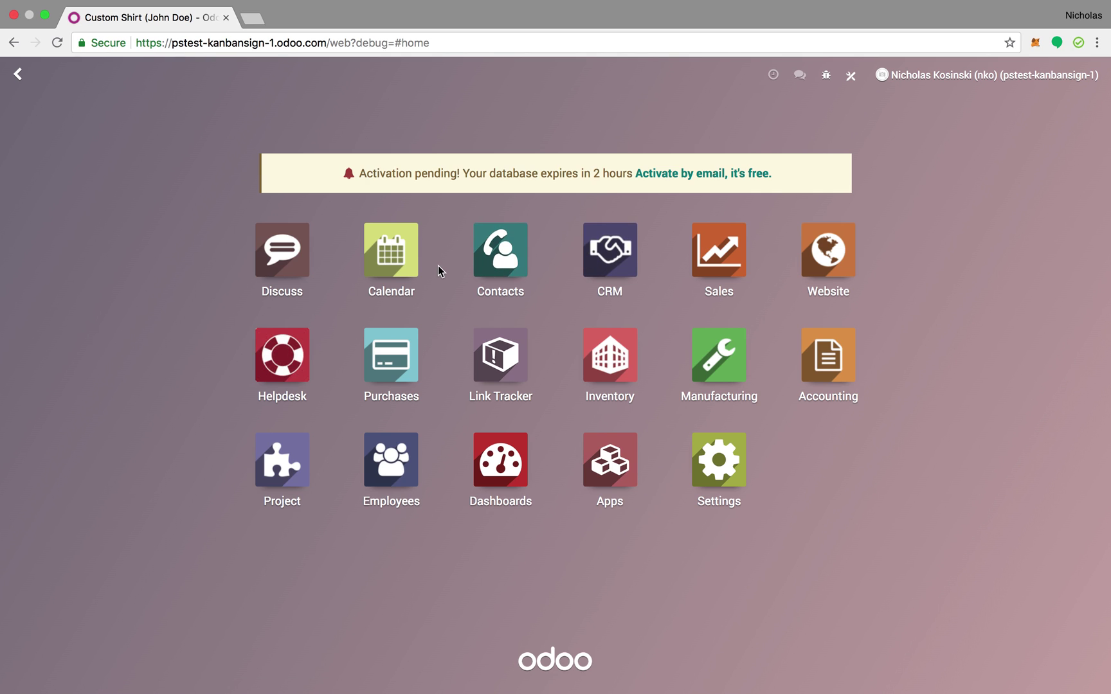
{"action": "left_click", "coordinate": [288, 457]}
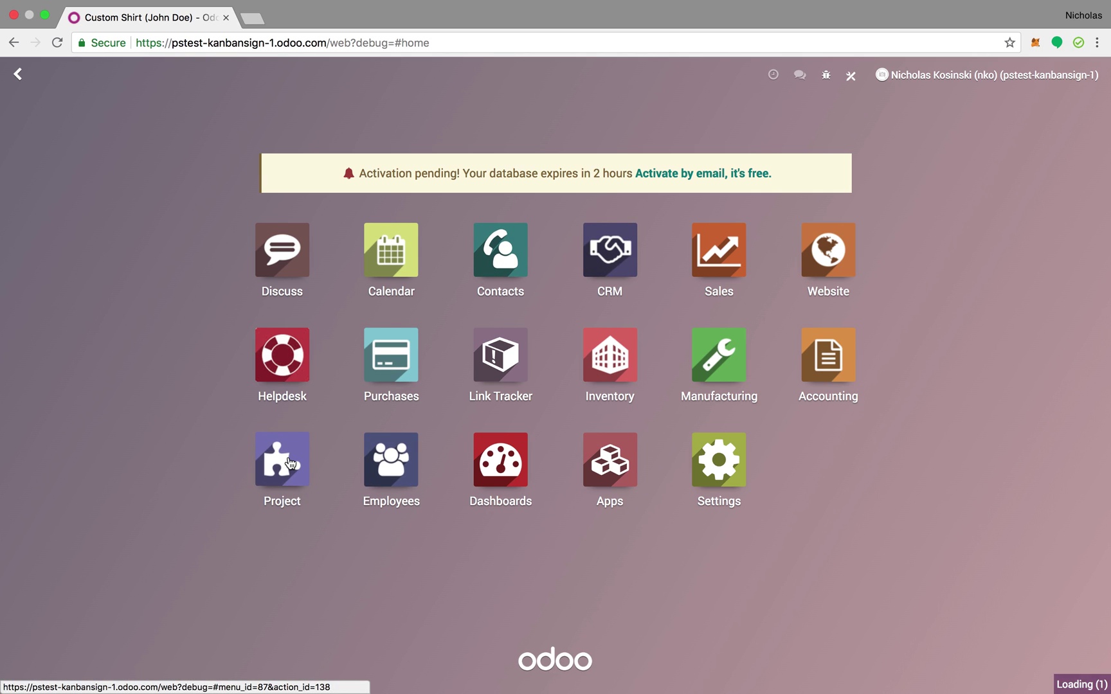
{"action": "left_click", "coordinate": [147, 208]}
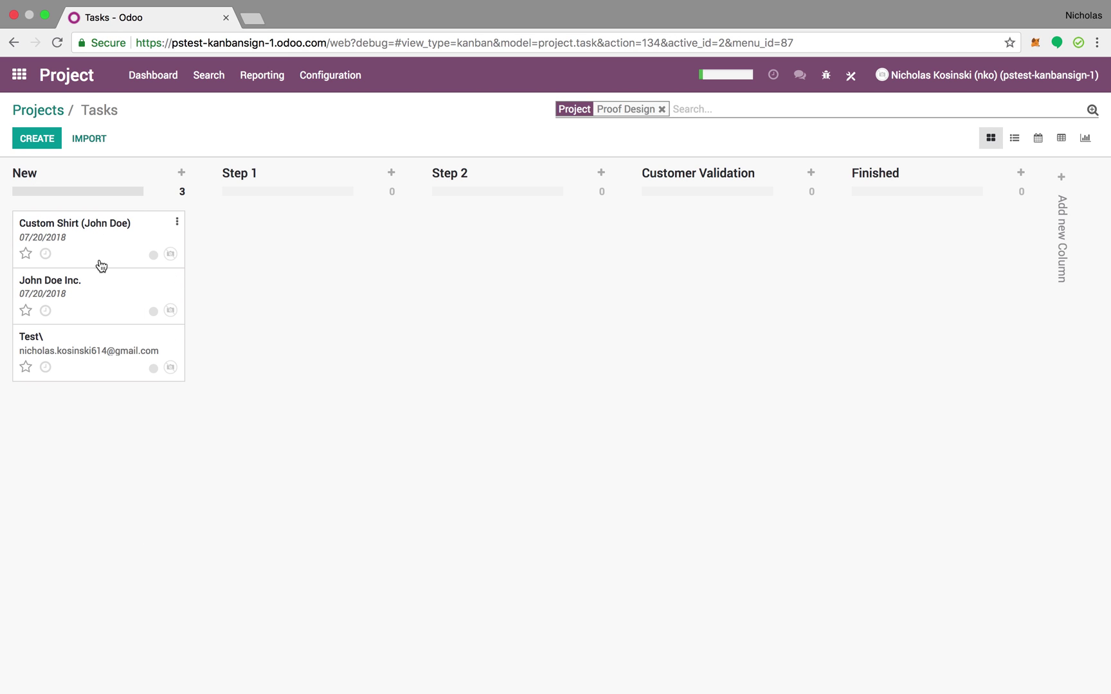
{"action": "left_click_drag", "start_coordinate": [84, 291], "coordinate": [337, 252]}
{"action": "left_click_drag", "start_coordinate": [148, 290], "coordinate": [508, 253]}
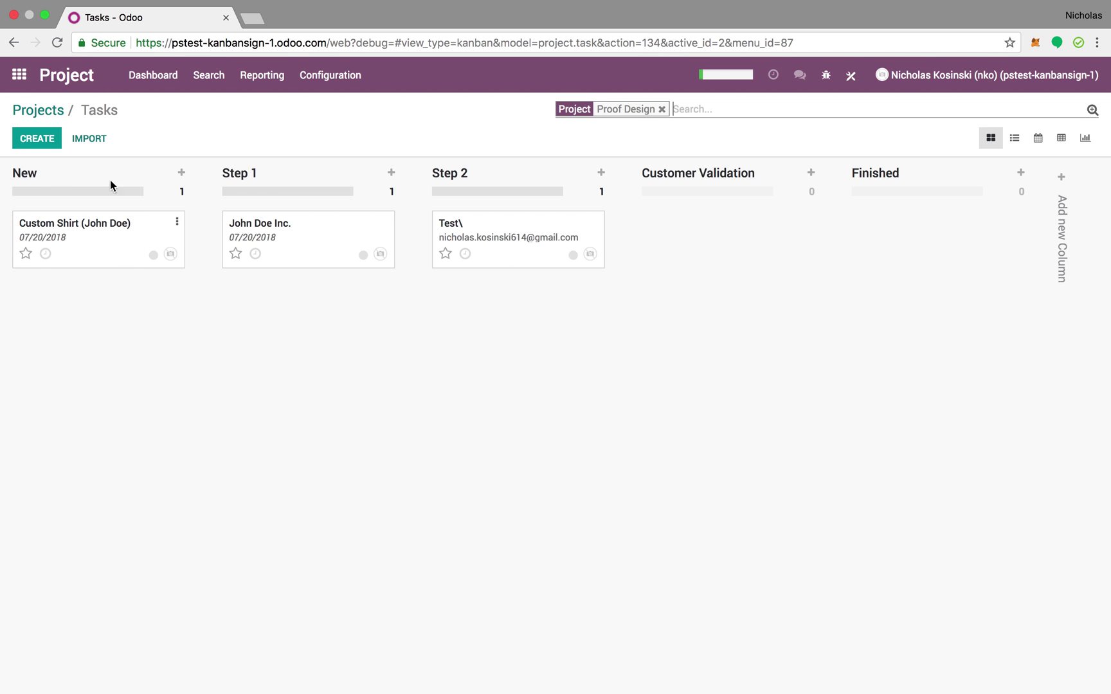
Step: Open the Custom Shirt proof task and look up its linked opportunity
{"action": "left_click", "coordinate": [84, 236]}
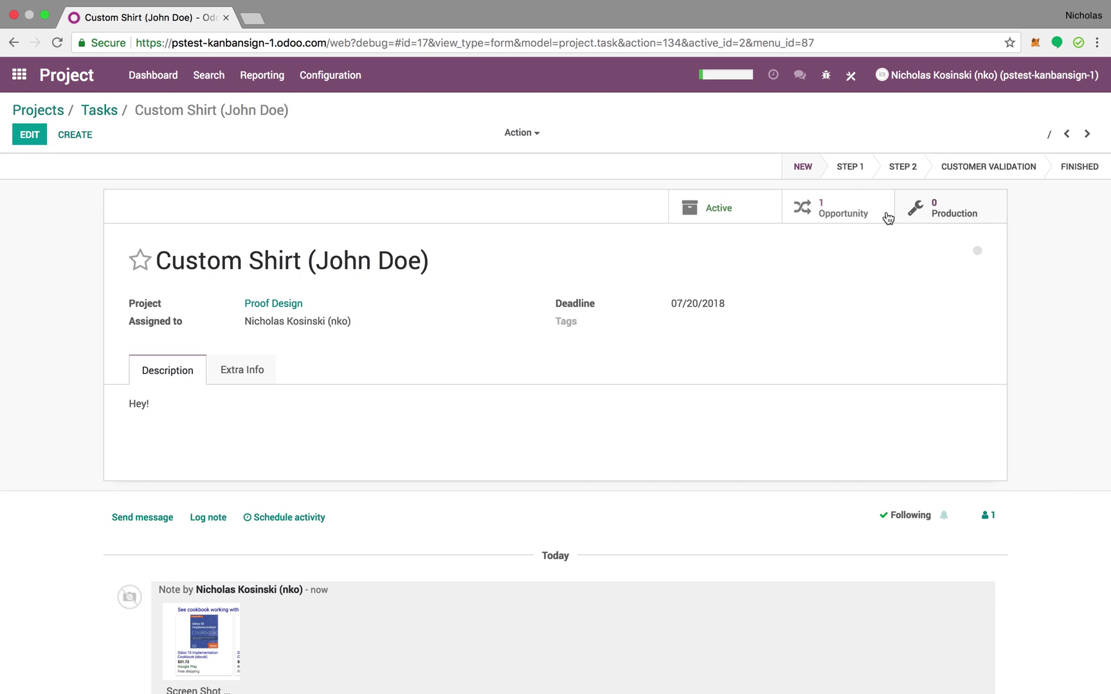
{"action": "left_click", "coordinate": [840, 228]}
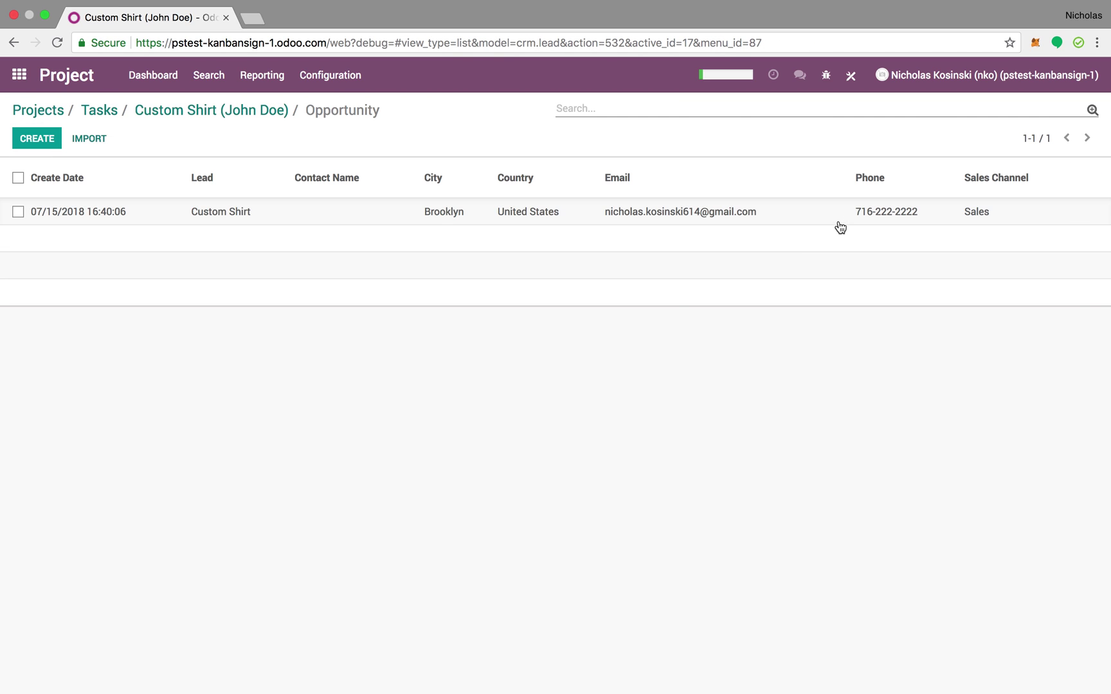
{"action": "left_click", "coordinate": [355, 215]}
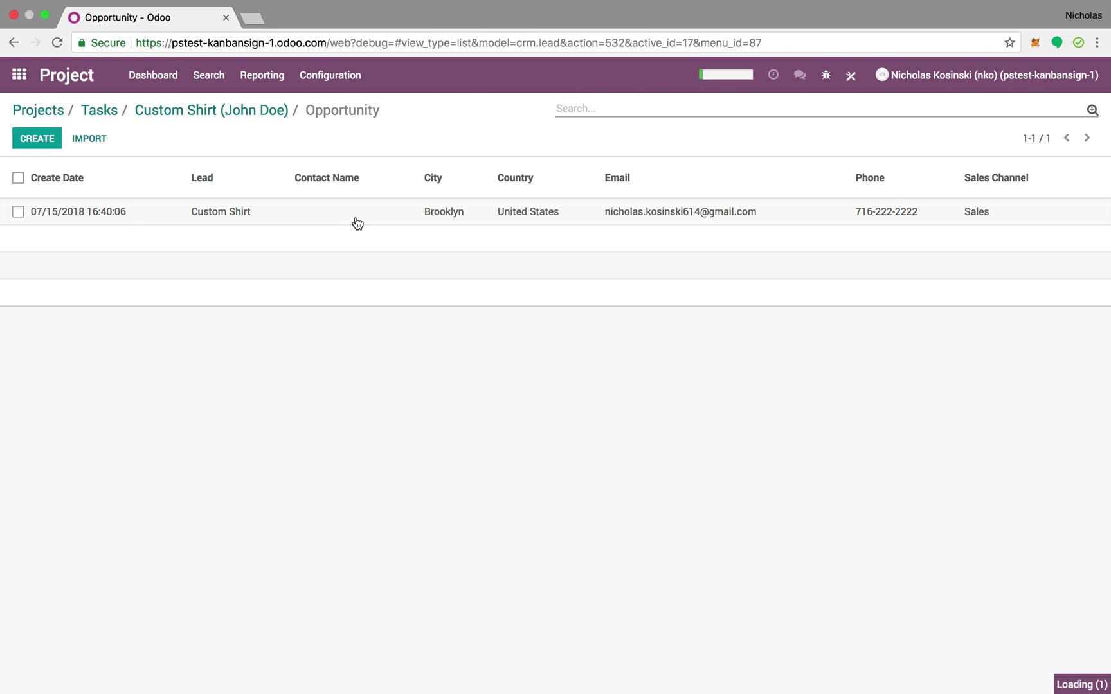
Step: Return to the Custom Shirt proof task and preview the screenshot attached to its logged note
{"action": "left_click", "coordinate": [258, 111]}
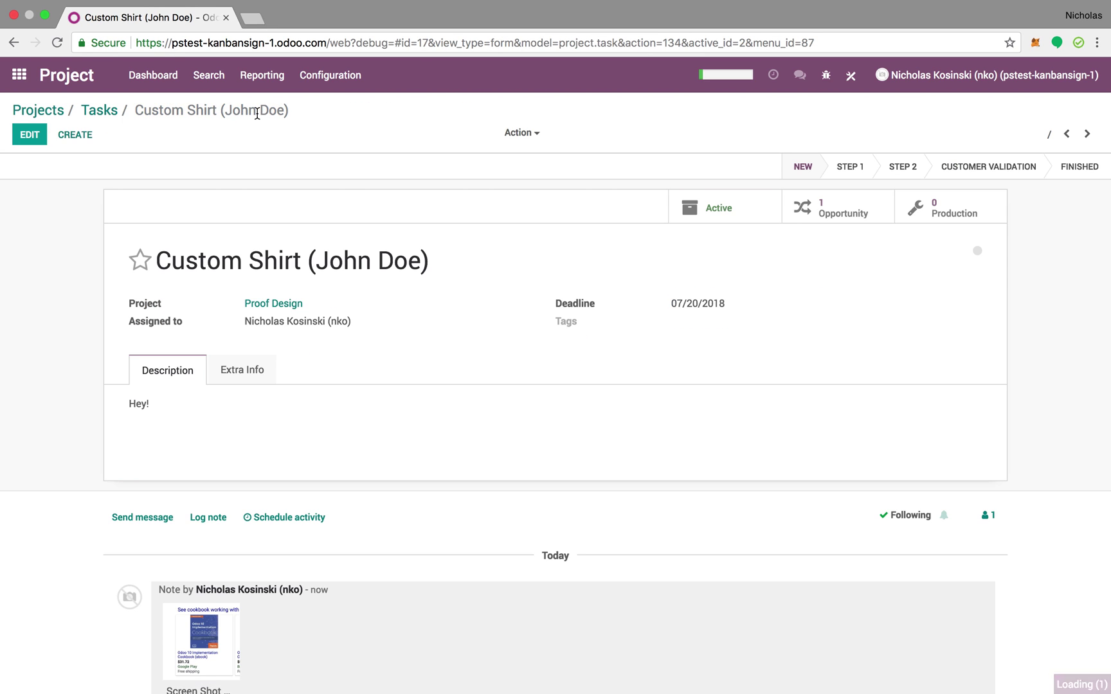
{"action": "scroll", "coordinate": [186, 555], "scroll_direction": "down", "scroll_amount": 2}
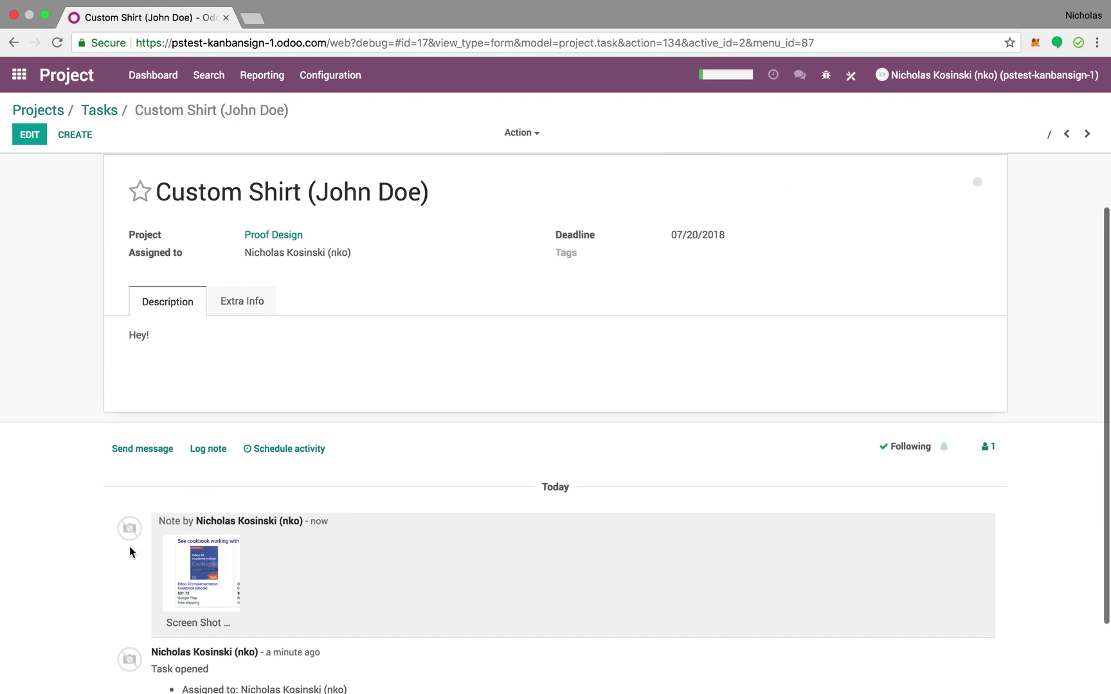
{"action": "scroll", "coordinate": [251, 553], "scroll_direction": "up", "scroll_amount": 2}
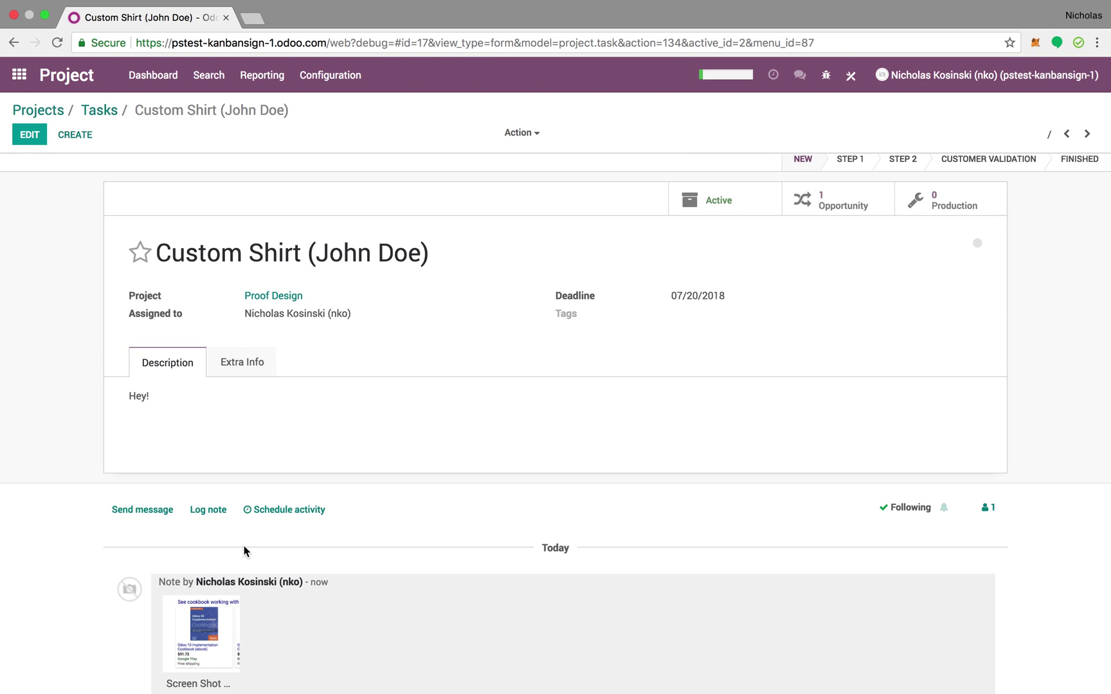
{"action": "mouse_move", "coordinate": [181, 637]}
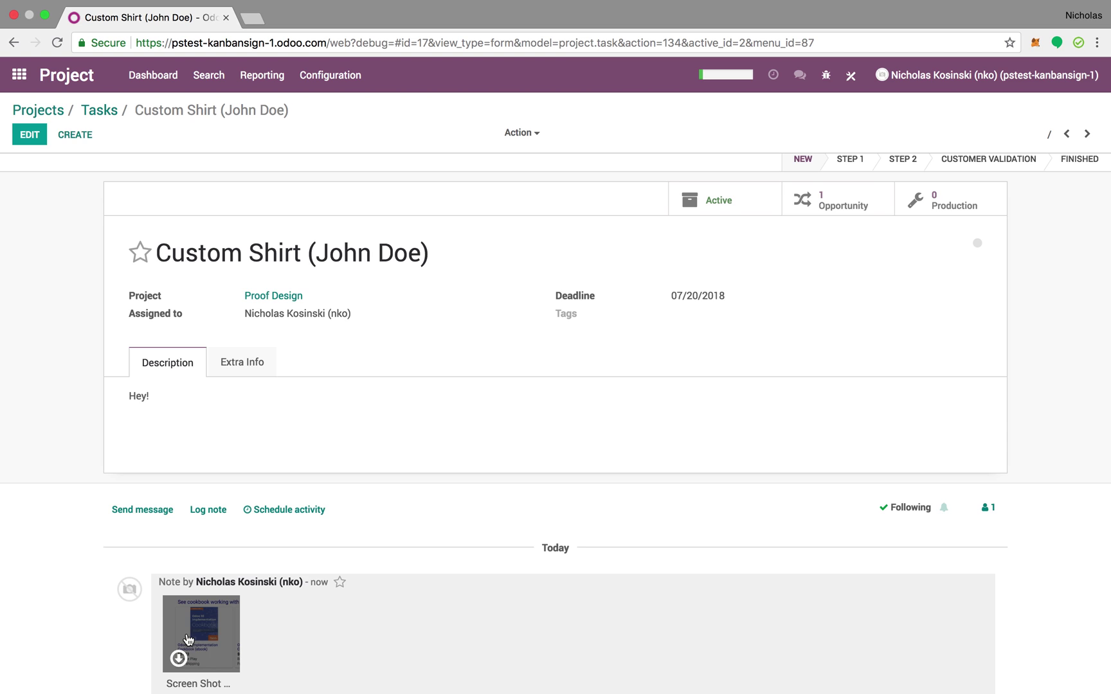
{"action": "left_click", "coordinate": [188, 640]}
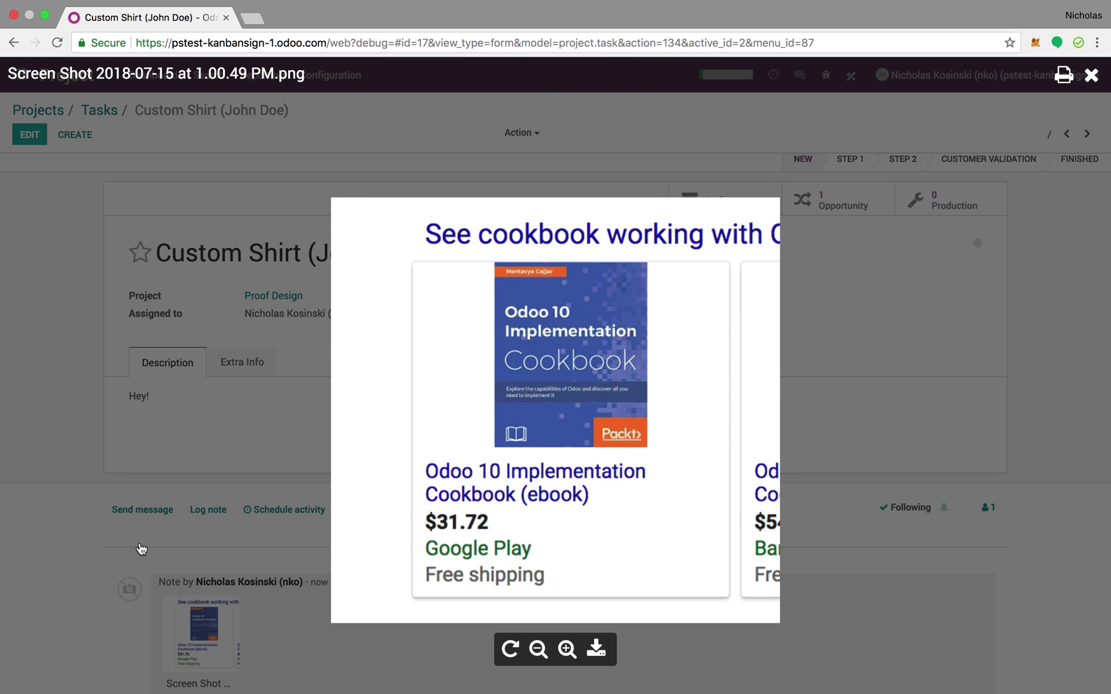
{"action": "left_click", "coordinate": [140, 547]}
{"action": "scroll", "coordinate": [159, 437], "scroll_direction": "up", "scroll_amount": 1}
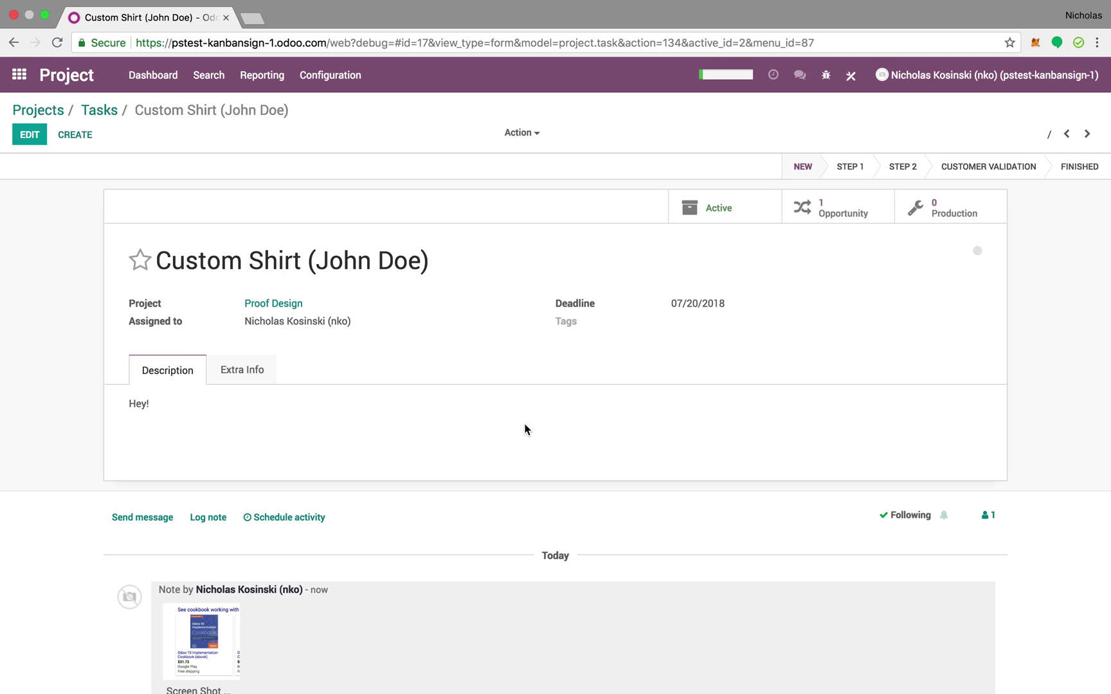
Step: Open the Custom Shirt opportunity from the CRM pipeline and start a new quotation for it
{"action": "left_click", "coordinate": [19, 78]}
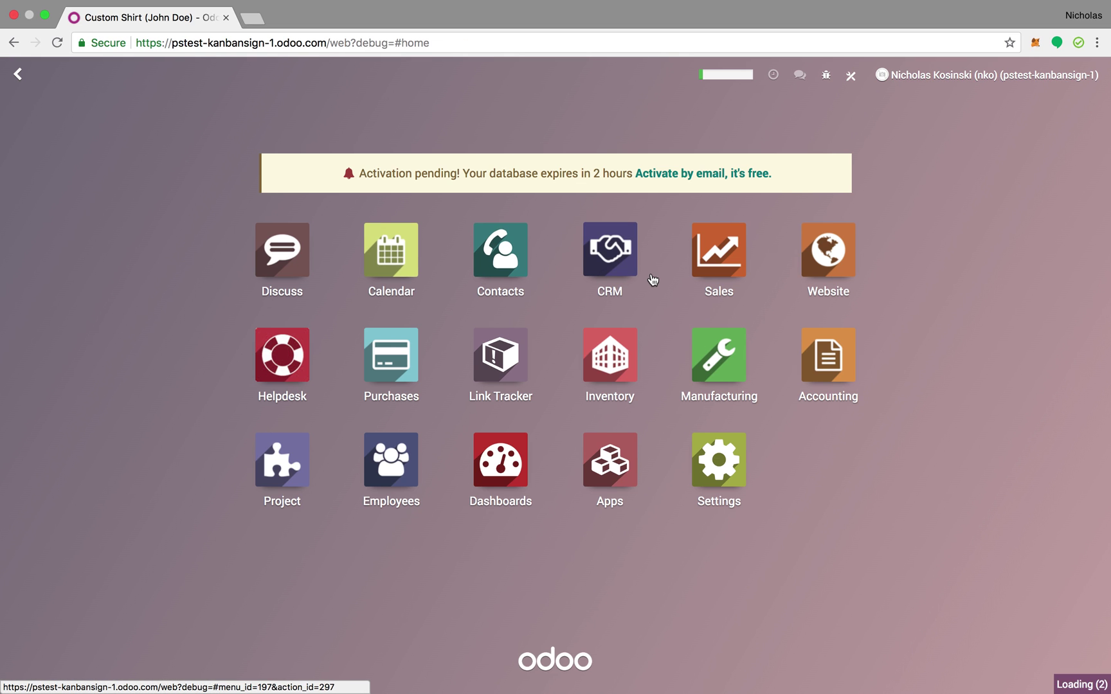
{"action": "left_click", "coordinate": [653, 280]}
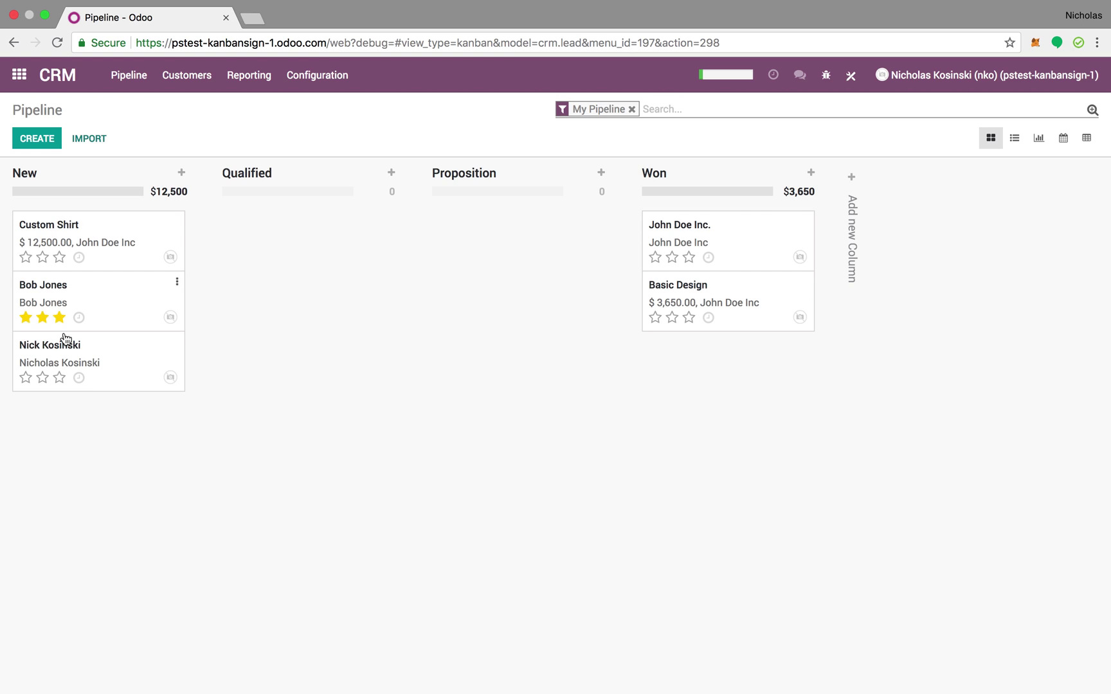
{"action": "left_click", "coordinate": [108, 233]}
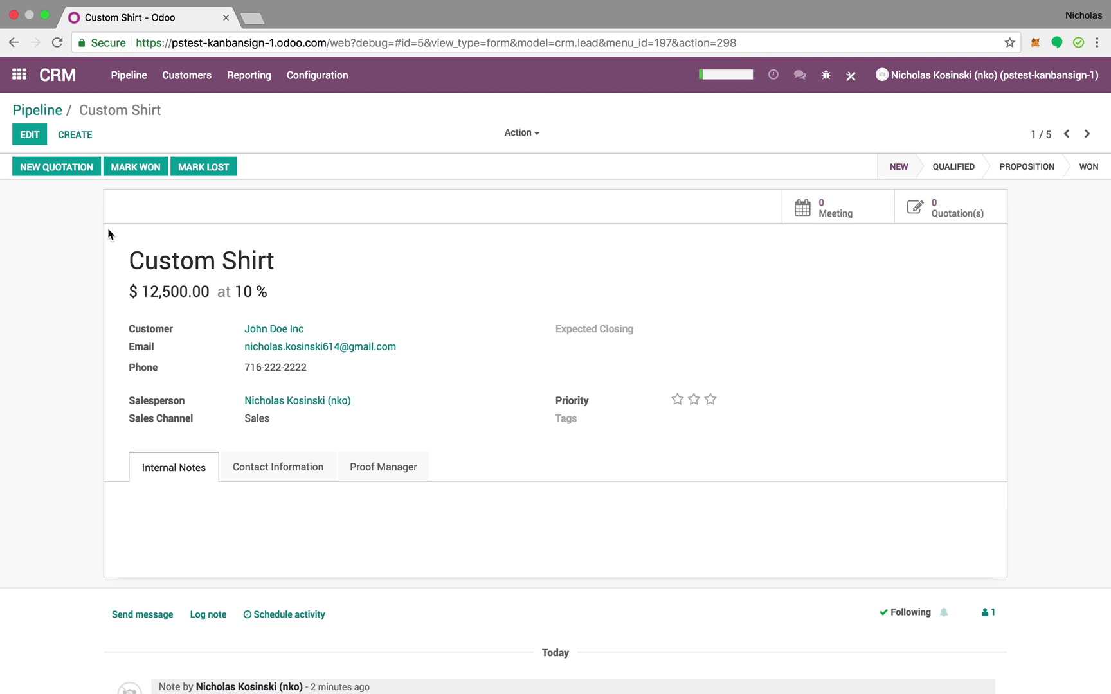
{"action": "left_click", "coordinate": [62, 169]}
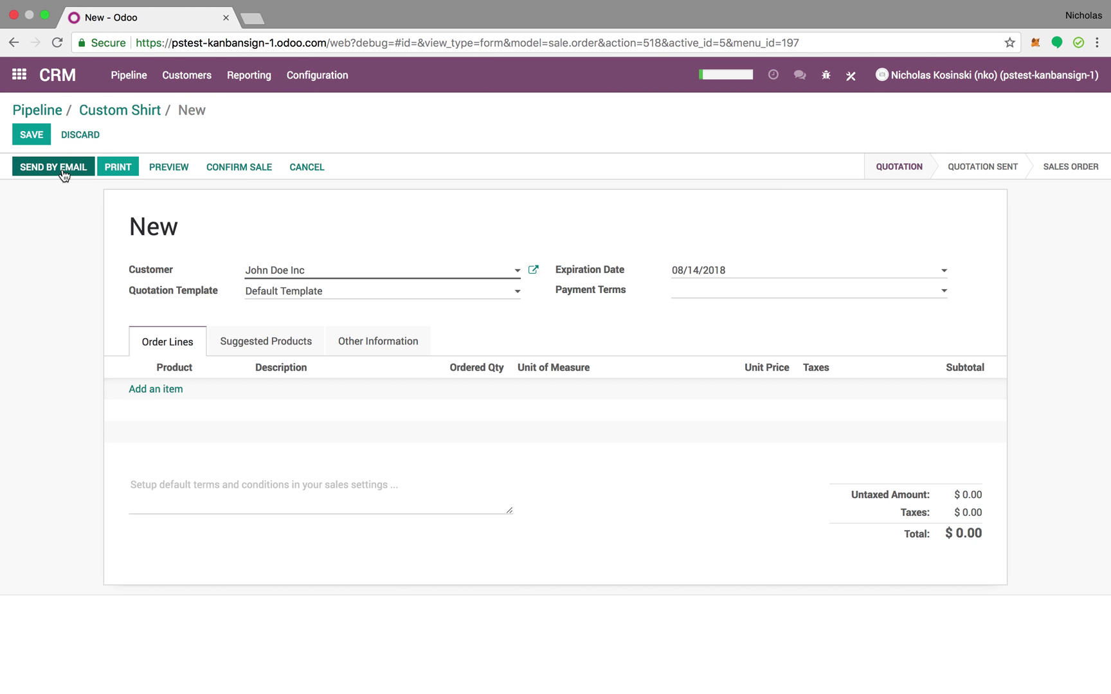
Step: Add the Fancy Shirt product as an order line on the quotation
{"action": "left_click", "coordinate": [162, 388]}
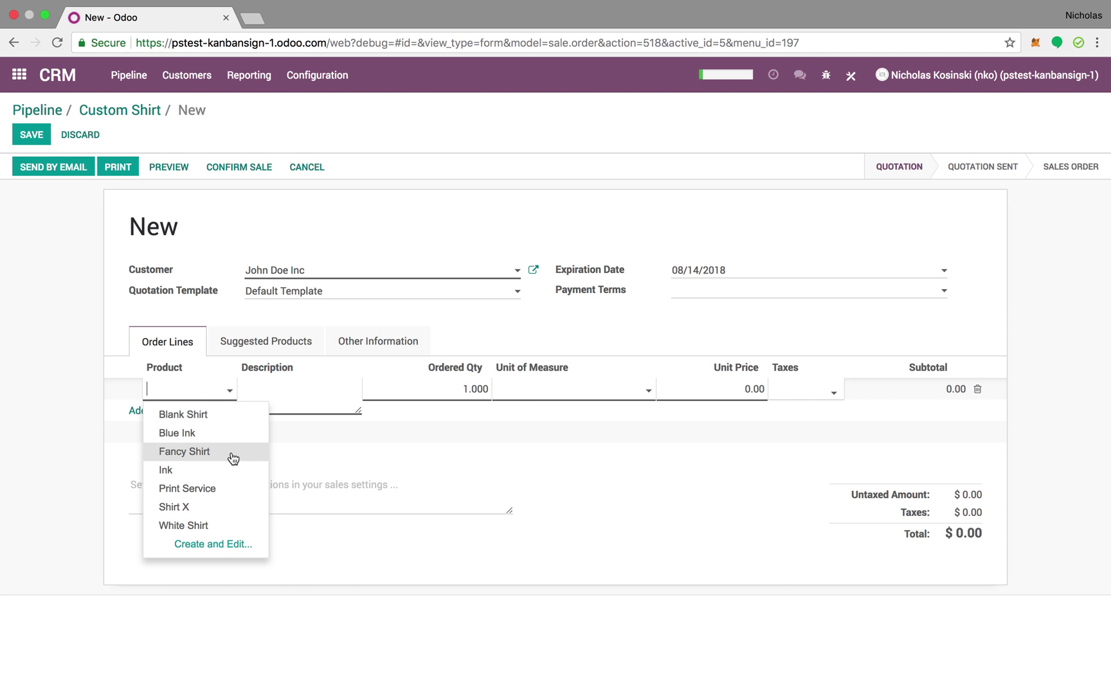
{"action": "left_click", "coordinate": [233, 459]}
{"action": "left_click", "coordinate": [35, 409]}
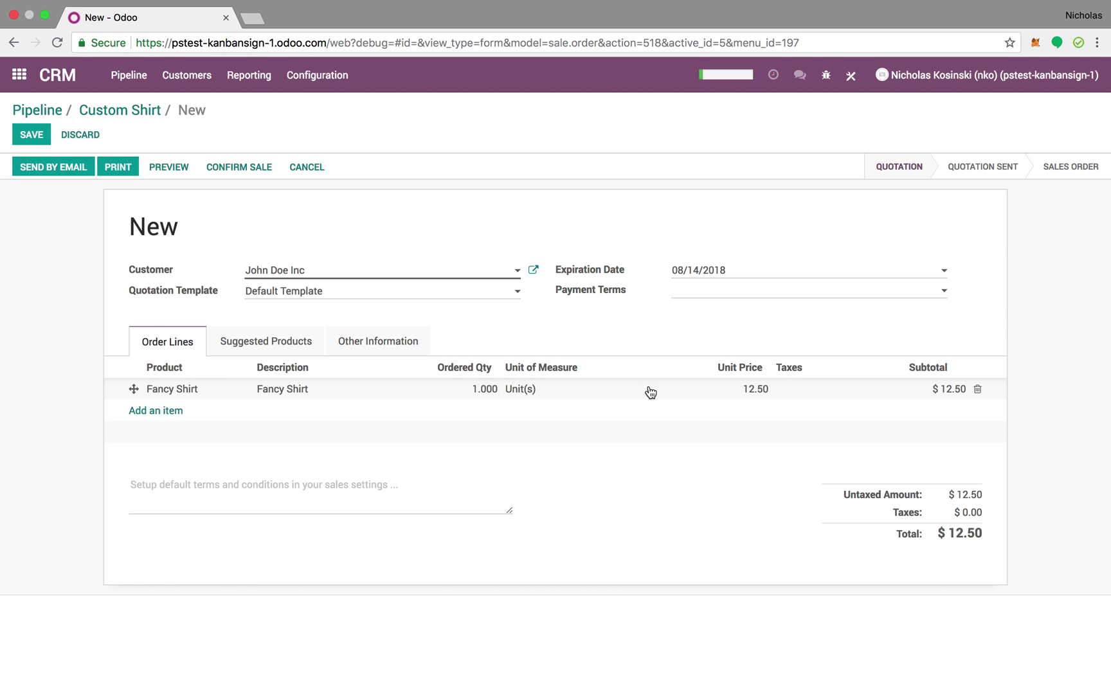
Step: Set the Fancy Shirt line's ordered quantity to 1,250
{"action": "left_click", "coordinate": [484, 391]}
{"action": "type", "text": "1250"}
{"action": "left_click", "coordinate": [600, 489]}
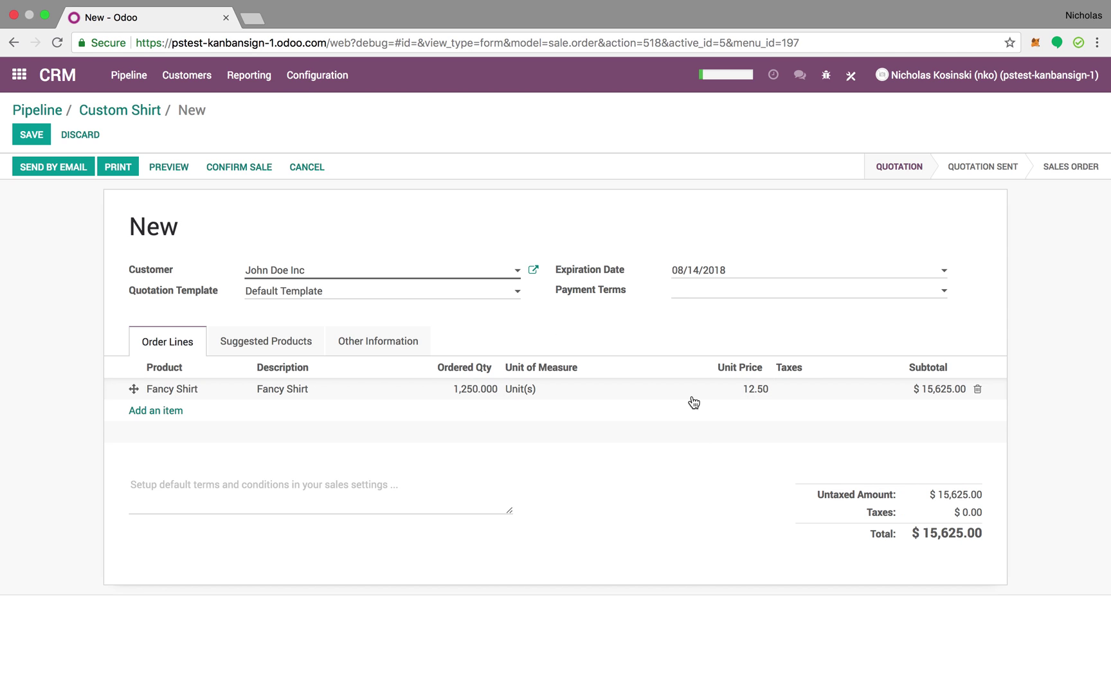
Step: Change the Fancy Shirt line's ordered quantity to 15
{"action": "left_click", "coordinate": [482, 389]}
{"action": "type", "text": "12.5"}
{"action": "left_click", "coordinate": [521, 446]}
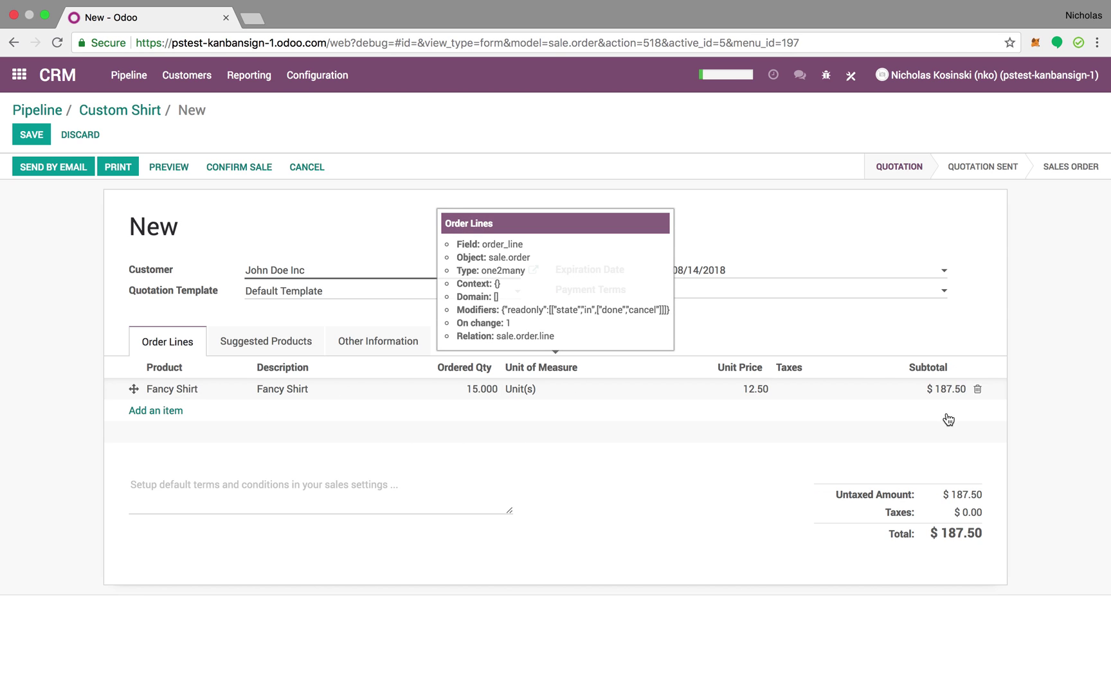
Step: Save the quotation and email it to John Doe Inc using the prefilled message, and turn off developer mode
{"action": "left_click", "coordinate": [23, 138]}
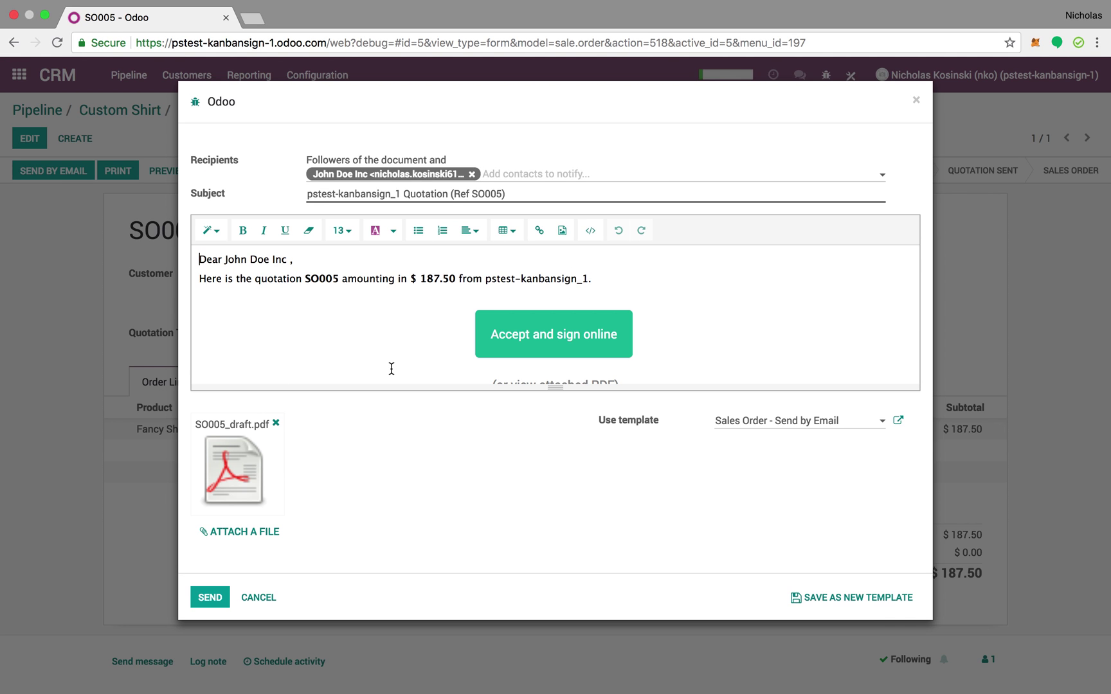
{"action": "left_click", "coordinate": [217, 598]}
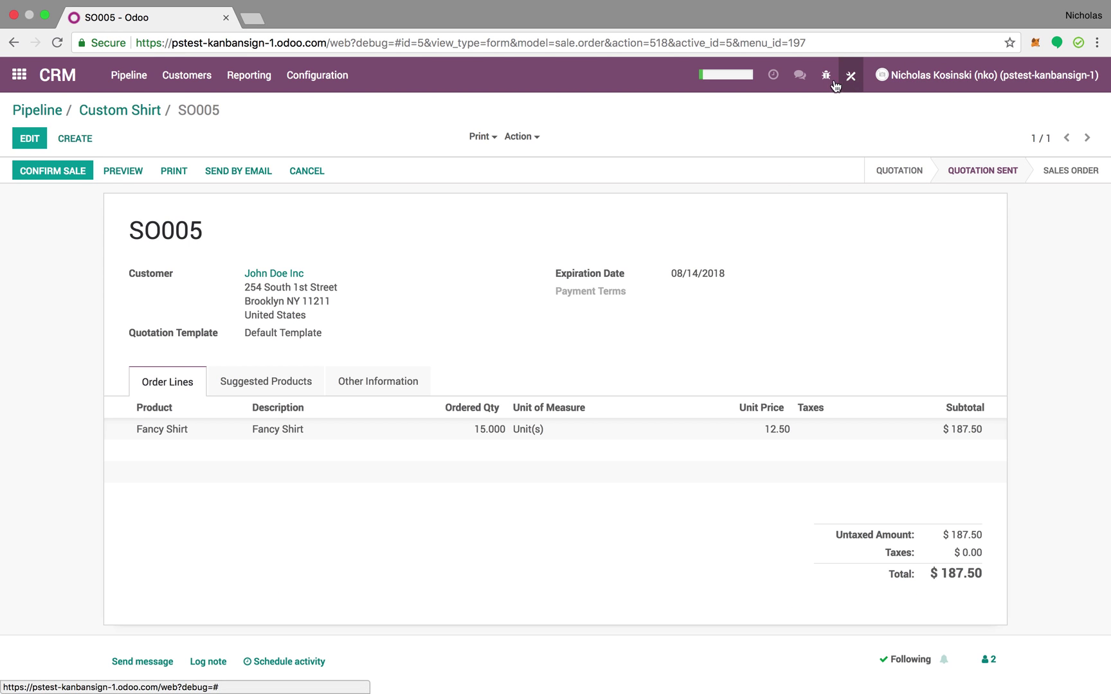
{"action": "left_click", "coordinate": [827, 75]}
{"action": "left_click", "coordinate": [803, 387]}
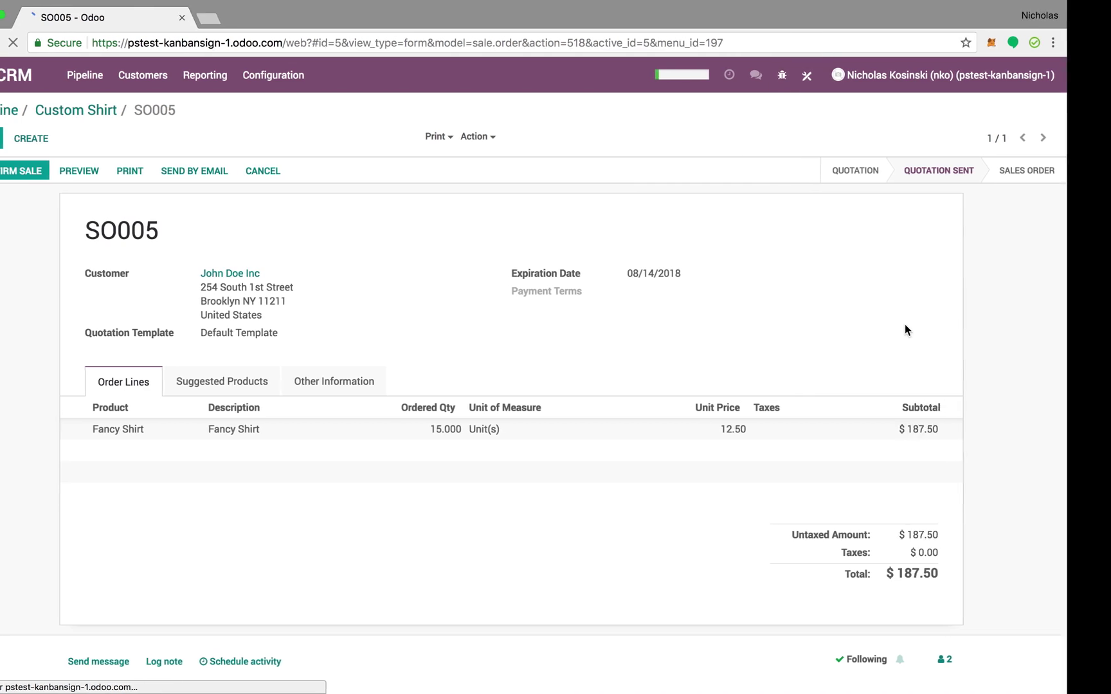
Step: Switch to the Gmail inbox, refresh it and open the received pstest-kanbansign_1 quotation email
{"action": "key", "text": "ctrl+Left"}
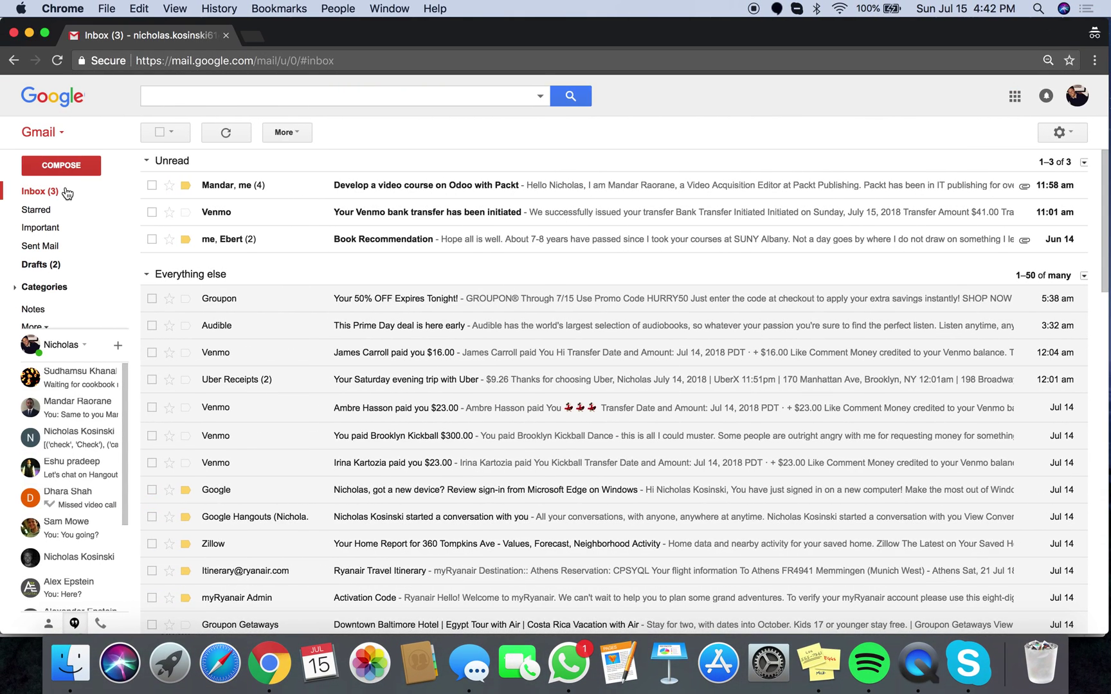
{"action": "left_click", "coordinate": [67, 191]}
{"action": "left_click", "coordinate": [252, 185]}
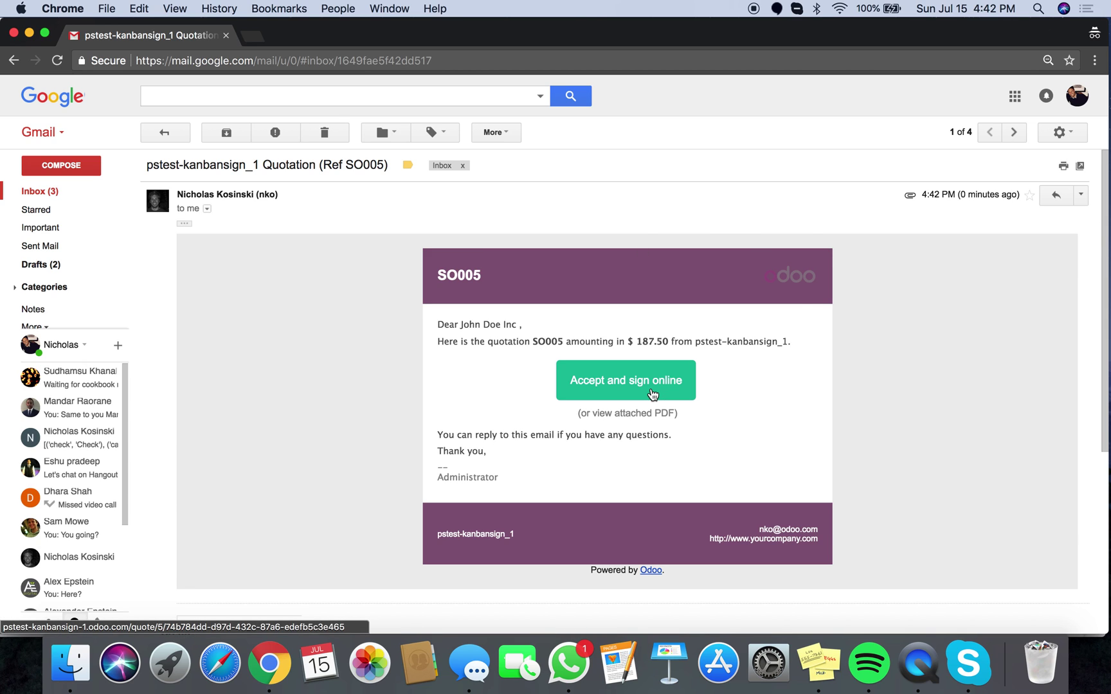
Step: Open the online quotation from the email, and resend the quotation from Odoo with Screen Shot 2018-07-15 at 1.00.49 PM attached
{"action": "left_click", "coordinate": [652, 394]}
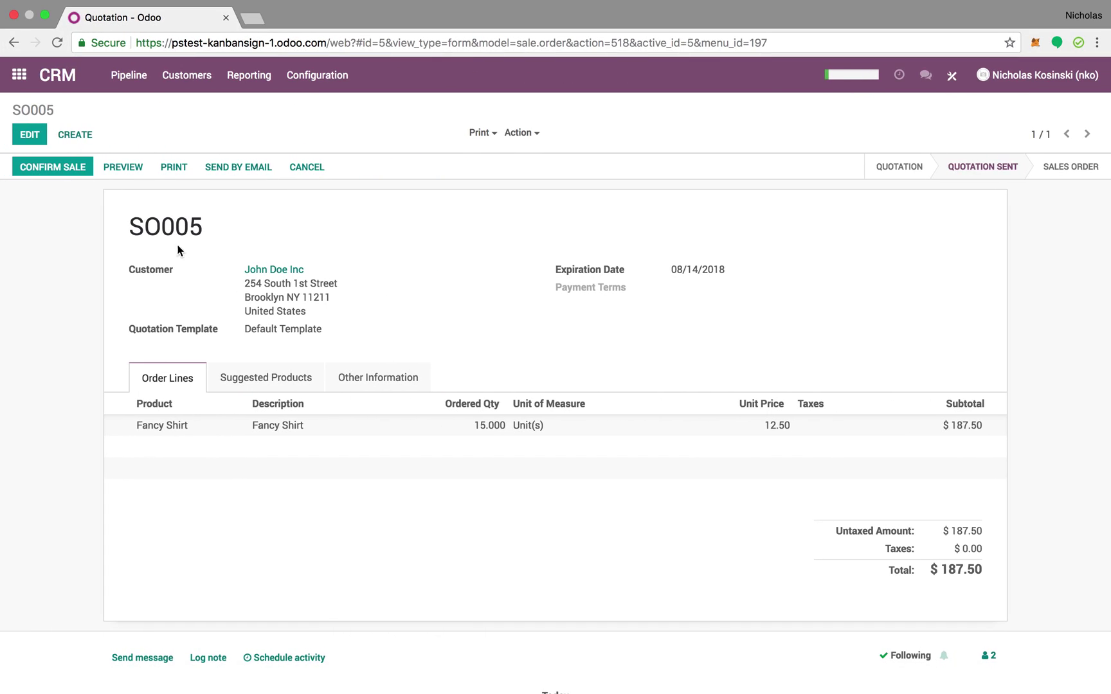
{"action": "left_click", "coordinate": [233, 169]}
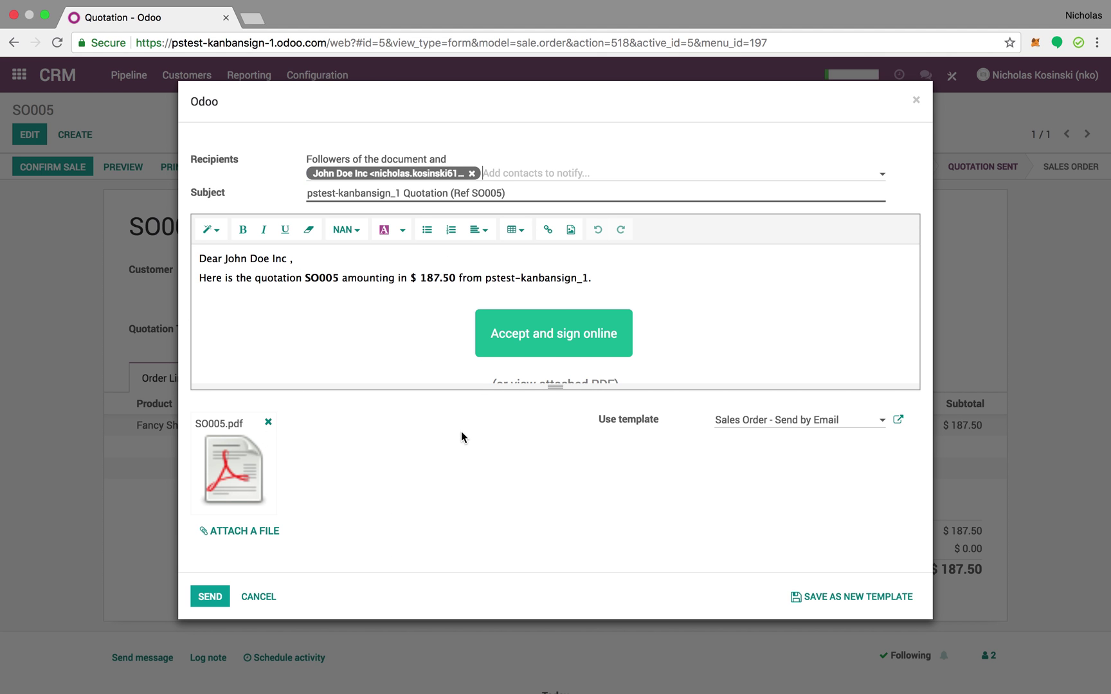
{"action": "left_click", "coordinate": [237, 541]}
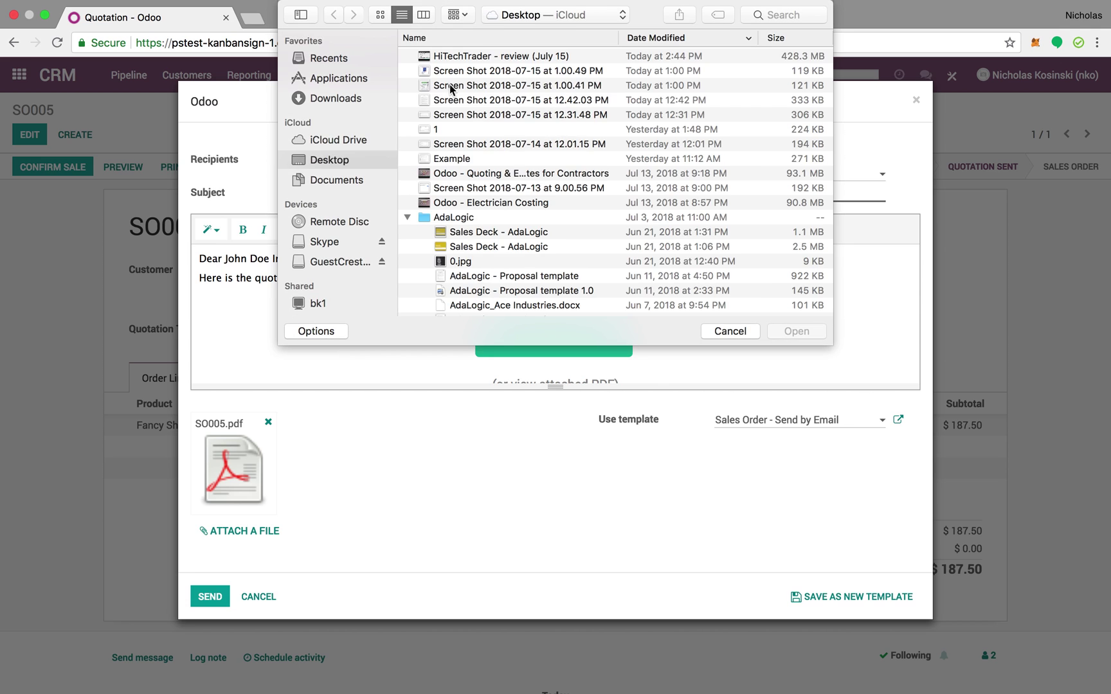
{"action": "double_click", "coordinate": [454, 71]}
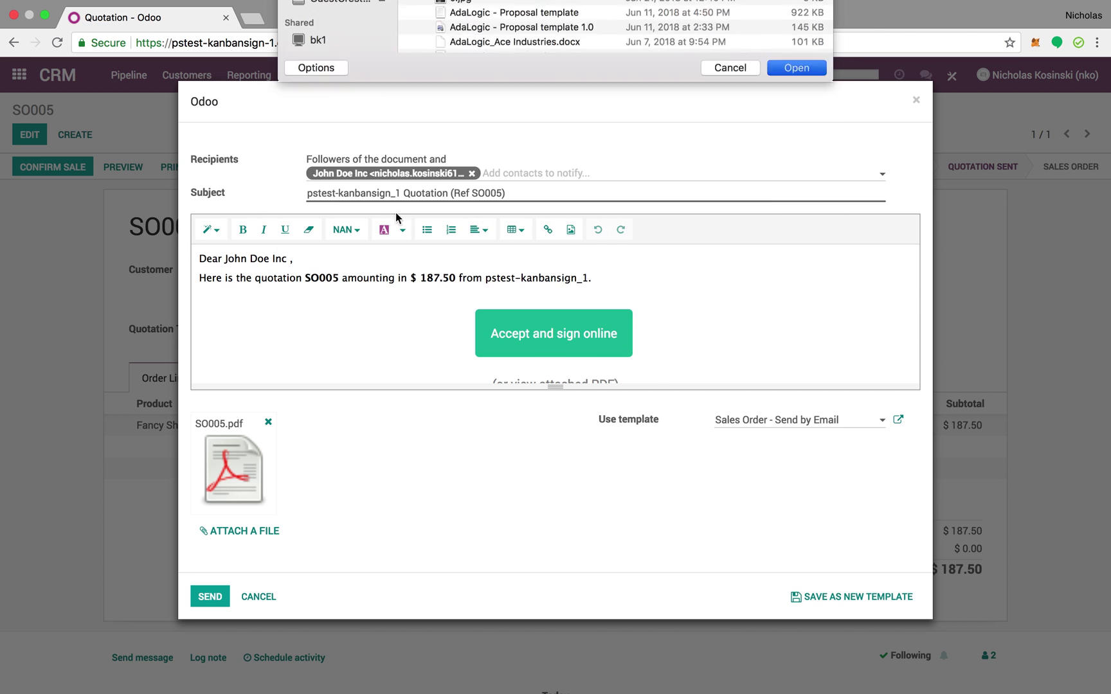
{"action": "left_click", "coordinate": [214, 605]}
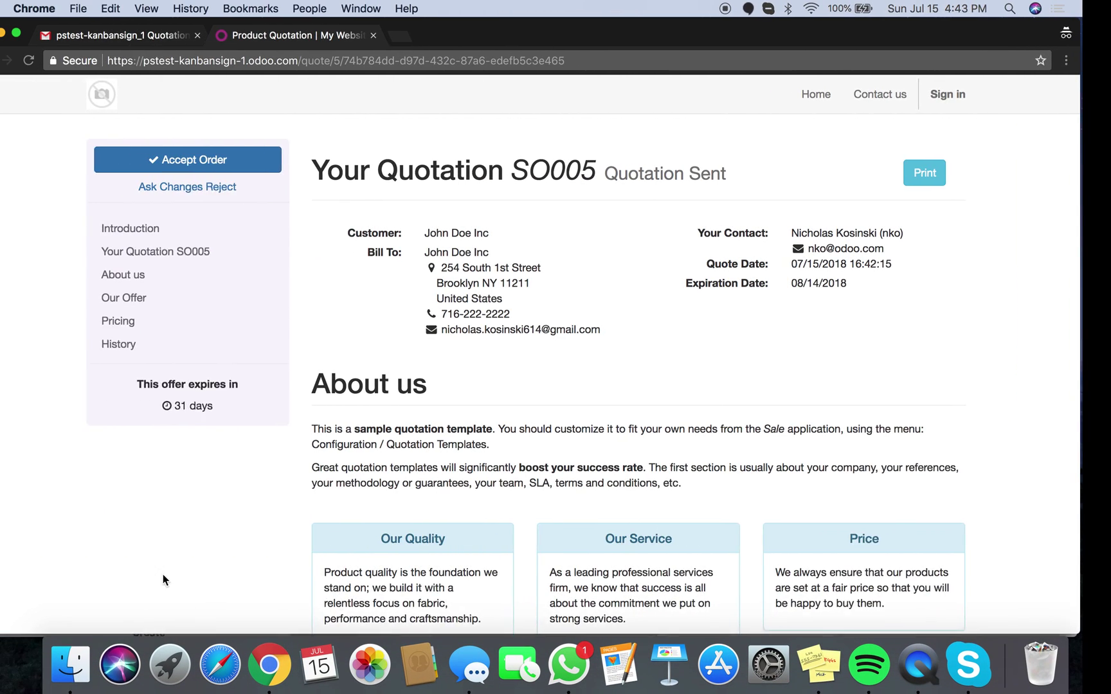
Step: Return to the Gmail inbox and examine the resent quotation email and its attachments
{"action": "left_click", "coordinate": [113, 36]}
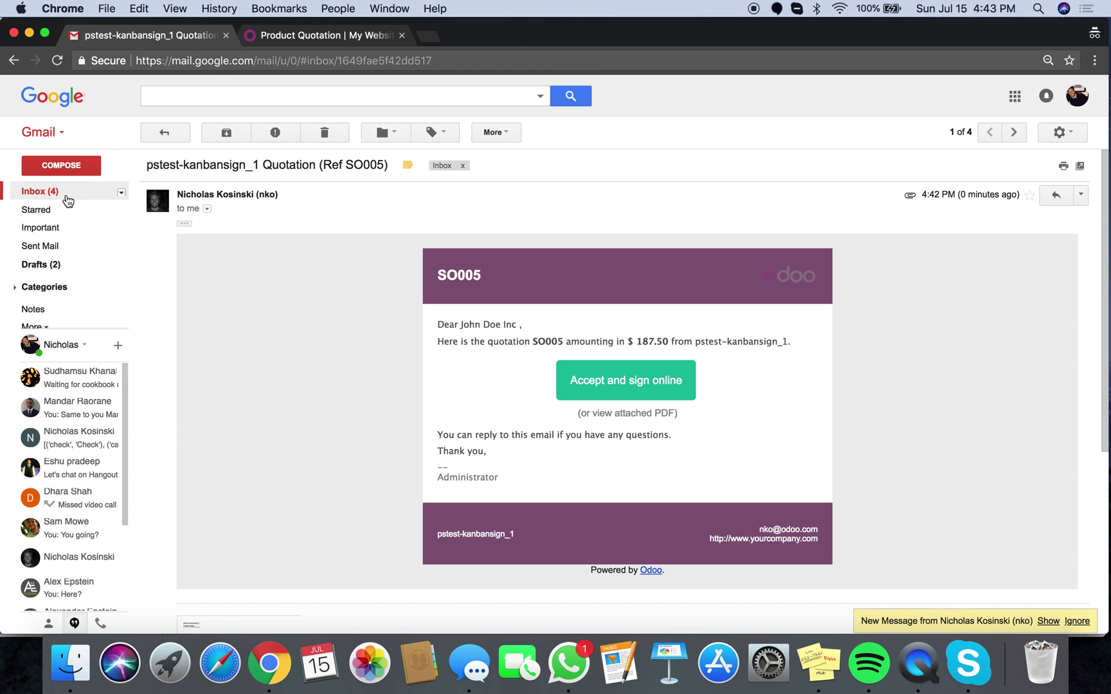
{"action": "left_click", "coordinate": [66, 195]}
{"action": "left_click", "coordinate": [239, 184]}
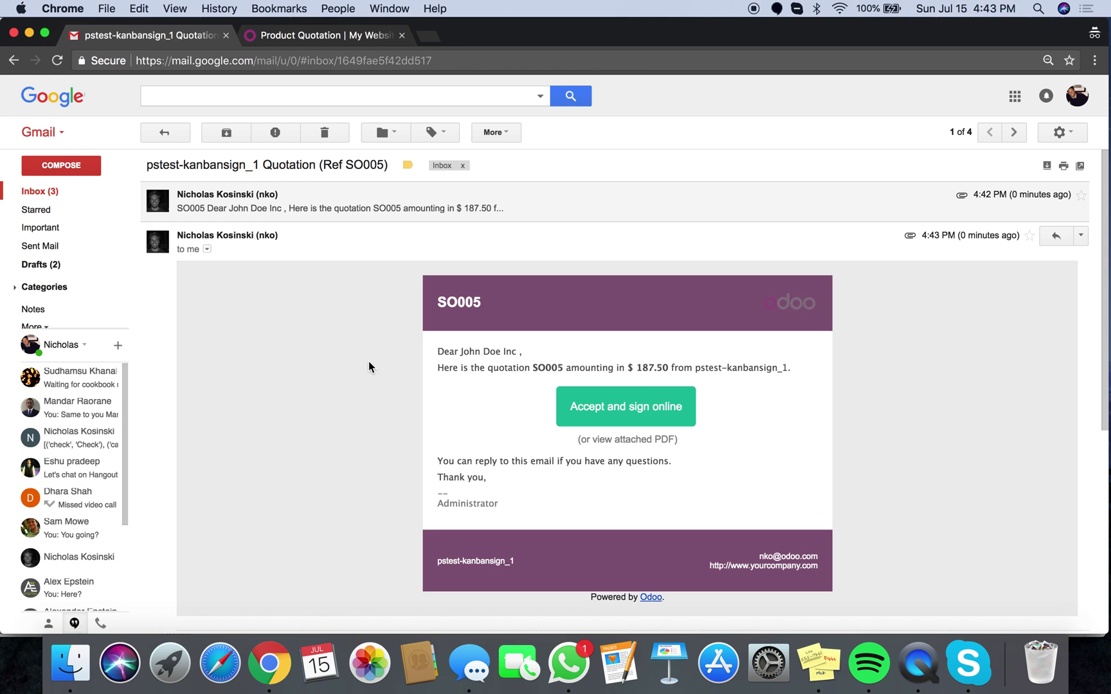
{"action": "scroll", "coordinate": [371, 368], "scroll_direction": "down", "scroll_amount": 10}
{"action": "scroll", "coordinate": [633, 348], "scroll_direction": "up", "scroll_amount": 5}
Step: Accept the Fancy Shirt quotation on its online page, drawing a freehand signature and submitting the signed acceptance
{"action": "left_click", "coordinate": [313, 41]}
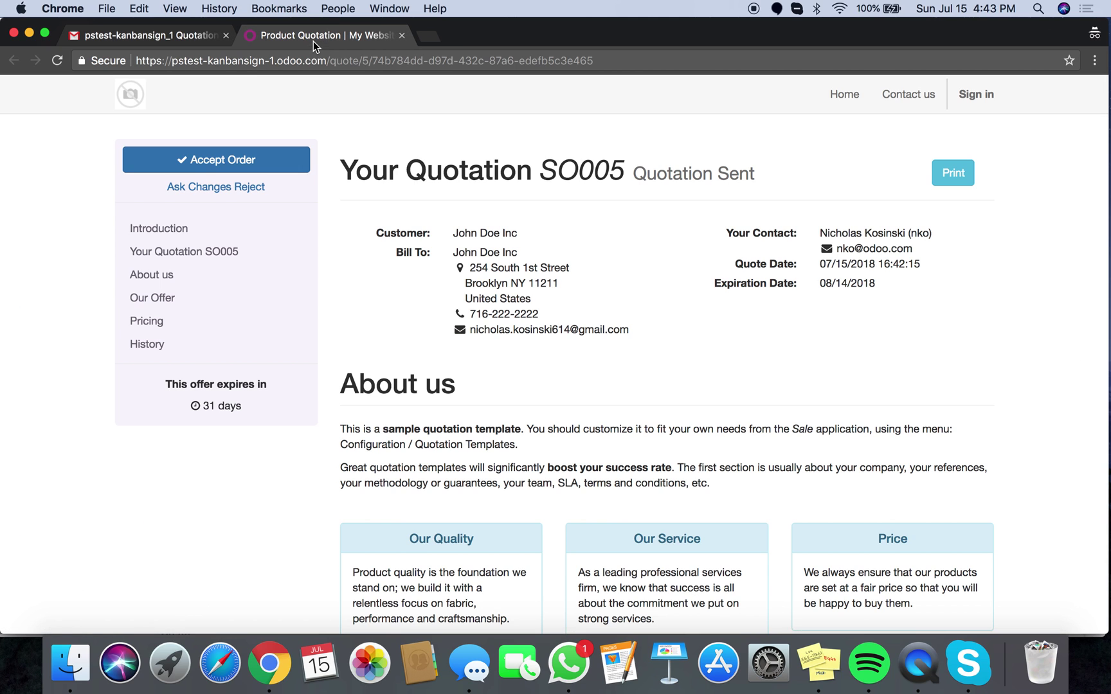
{"action": "scroll", "coordinate": [751, 399], "scroll_direction": "down", "scroll_amount": 8}
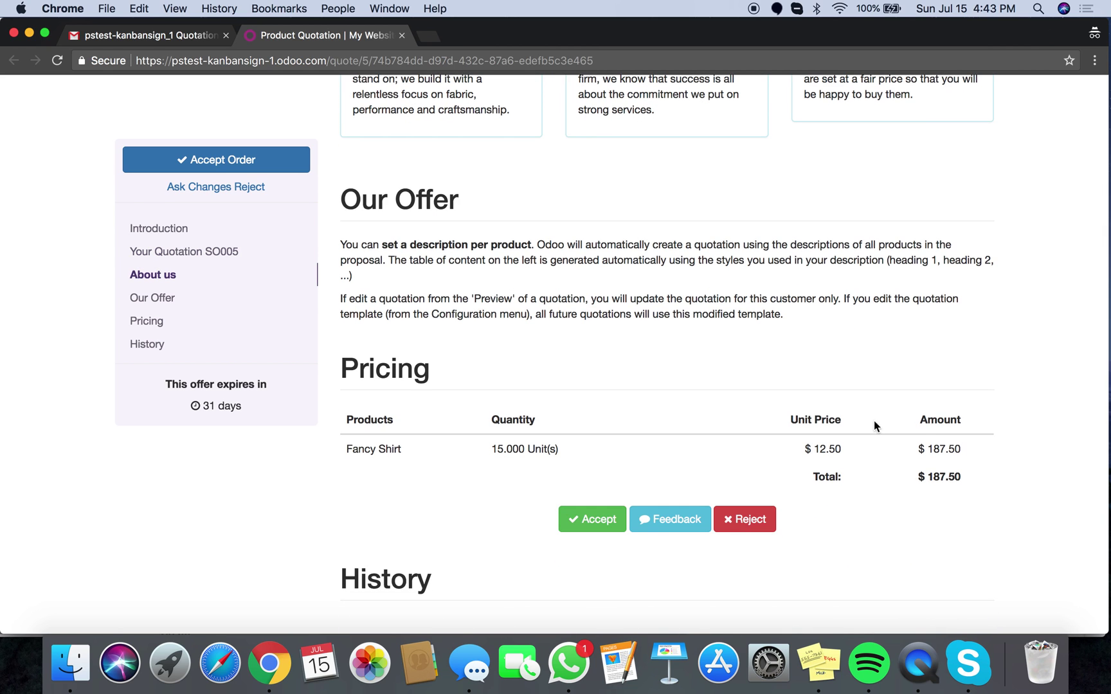
{"action": "left_click", "coordinate": [595, 520]}
{"action": "mouse_move", "coordinate": [343, 353]}
{"action": "left_mouse_down"}
{"action": "mouse_move", "coordinate": [640, 362]}
{"action": "mouse_move", "coordinate": [462, 381]}
{"action": "mouse_move", "coordinate": [403, 286]}
{"action": "left_mouse_up"}
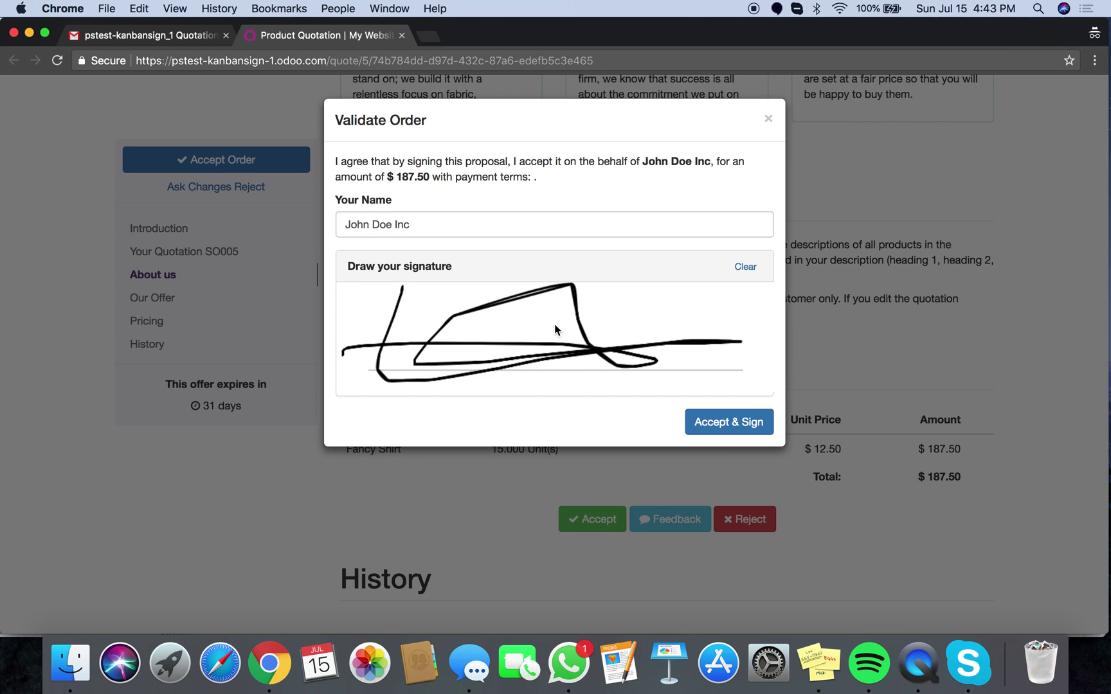
{"action": "left_click", "coordinate": [718, 436]}
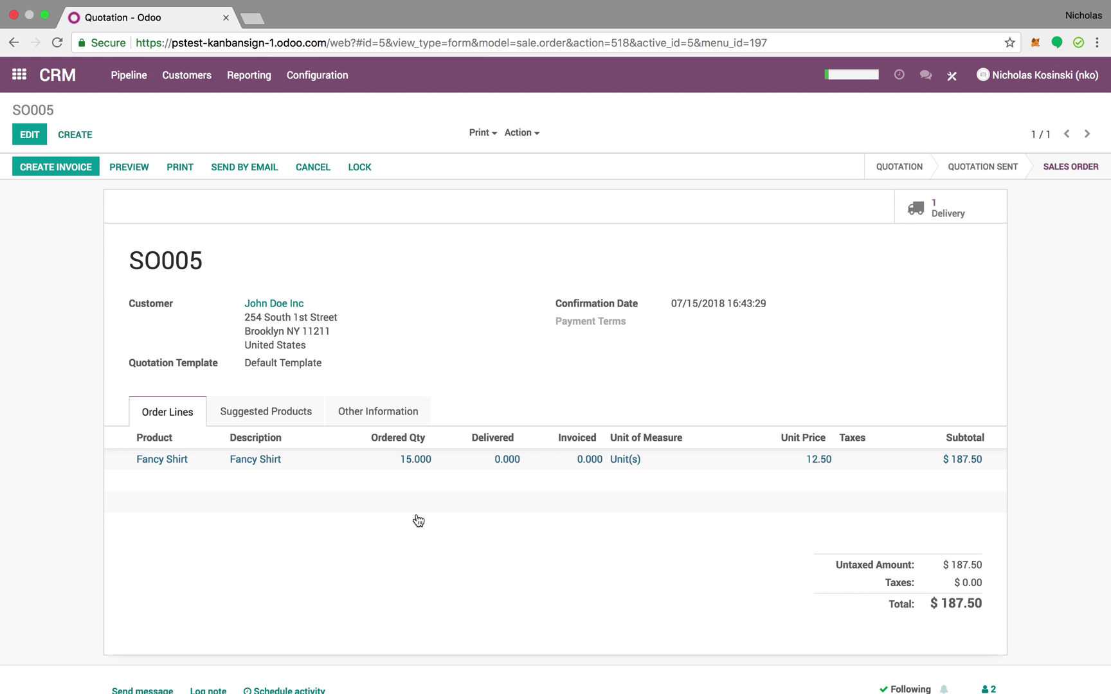
Step: Review the signature and confirmation in the sales order's history, and check availability on its linked delivery
{"action": "scroll", "coordinate": [418, 521], "scroll_direction": "down", "scroll_amount": 1}
{"action": "scroll", "coordinate": [418, 521], "scroll_direction": "down", "scroll_amount": 5}
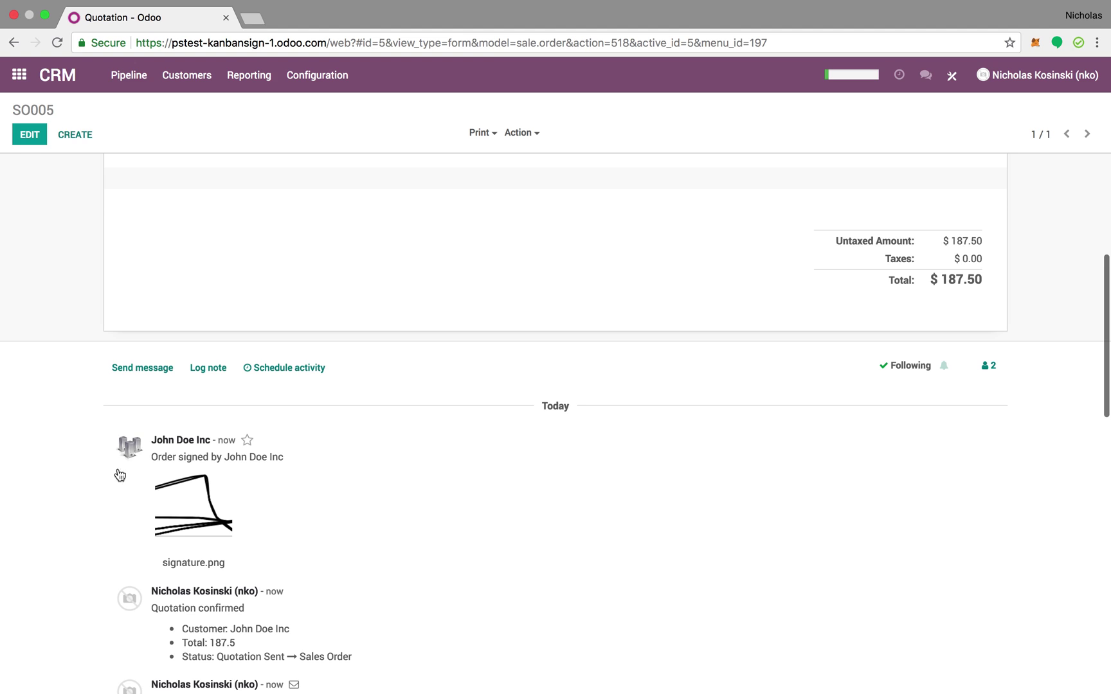
{"action": "mouse_move", "coordinate": [225, 504]}
{"action": "scroll", "coordinate": [225, 501], "scroll_direction": "down", "scroll_amount": 3}
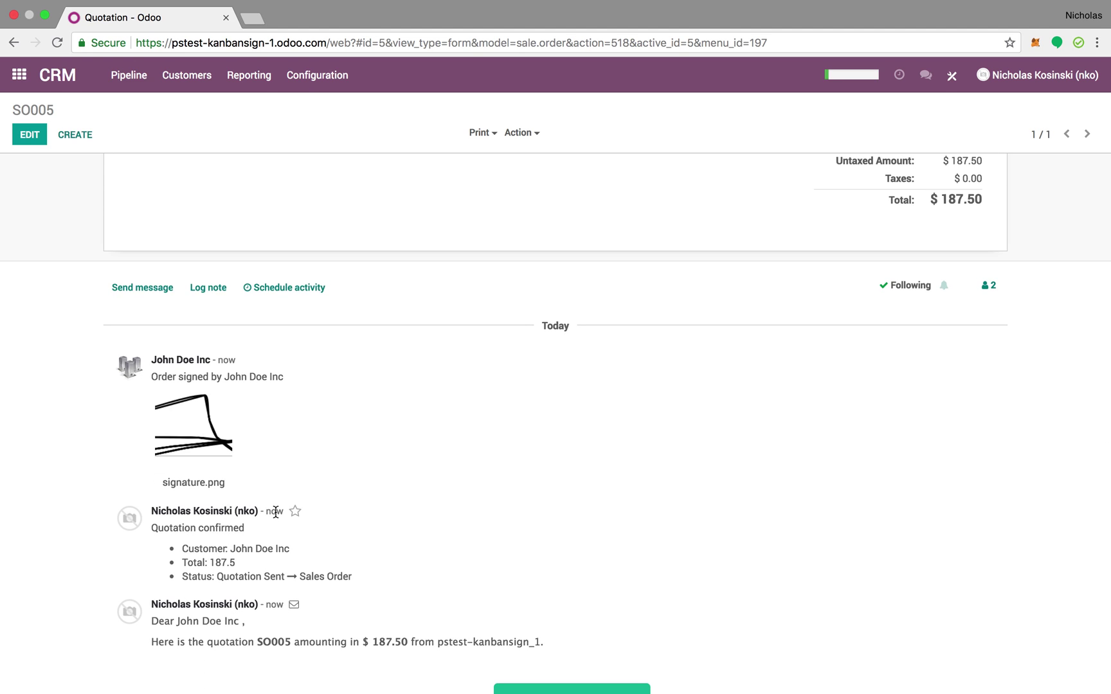
{"action": "mouse_move", "coordinate": [275, 512]}
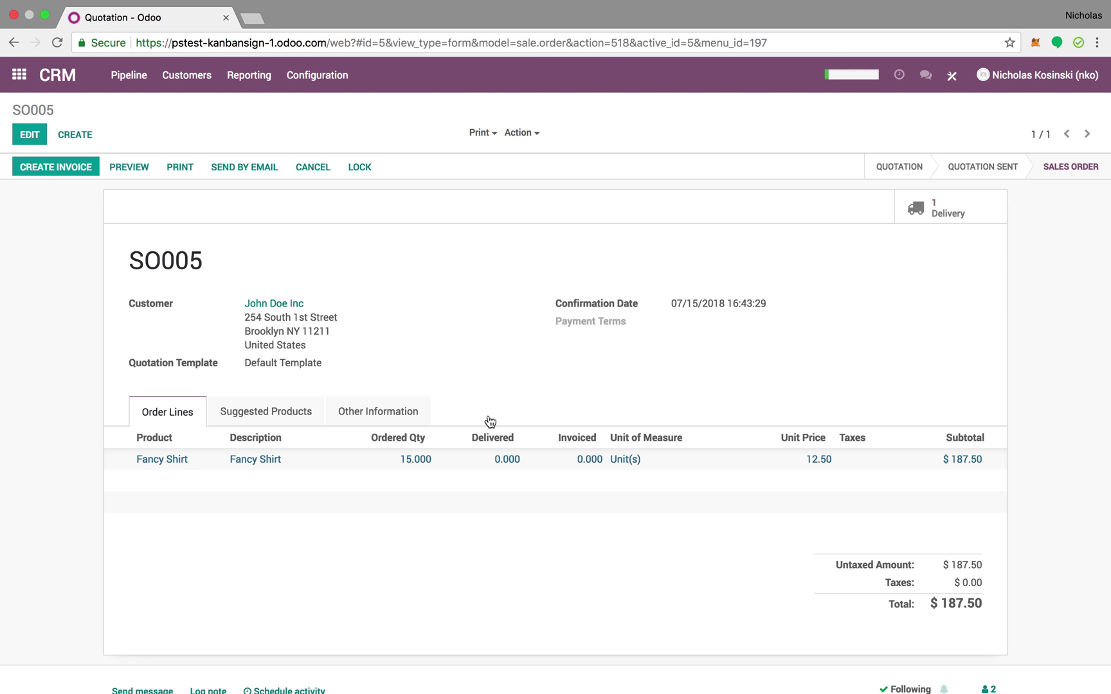
{"action": "left_click", "coordinate": [973, 204]}
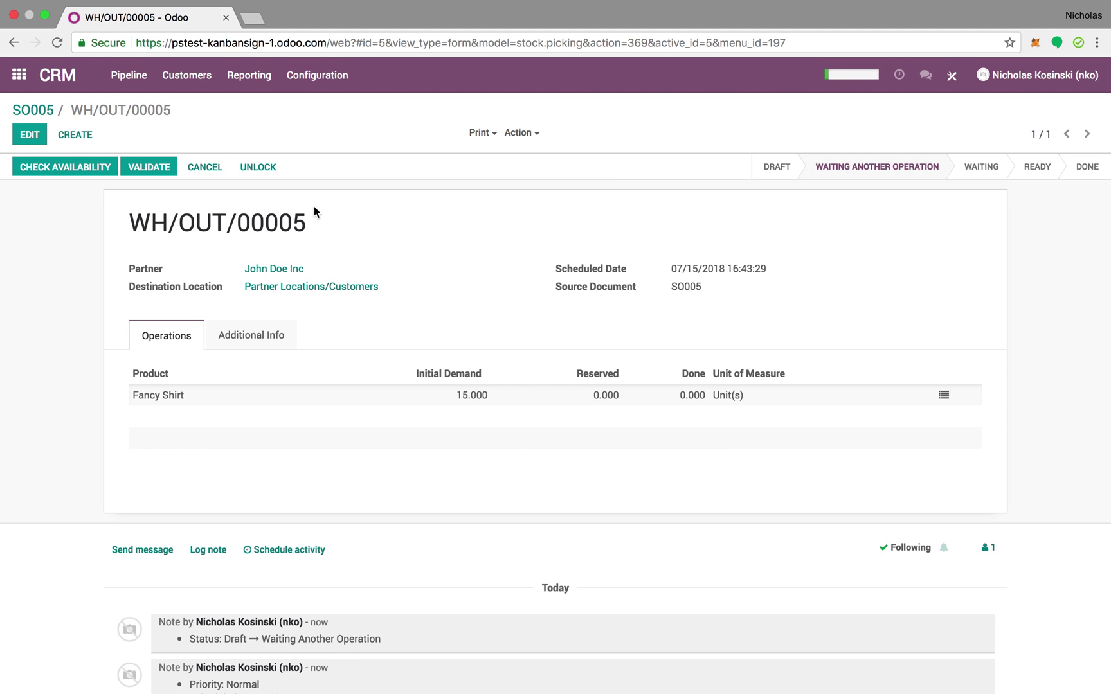
{"action": "left_click", "coordinate": [69, 167]}
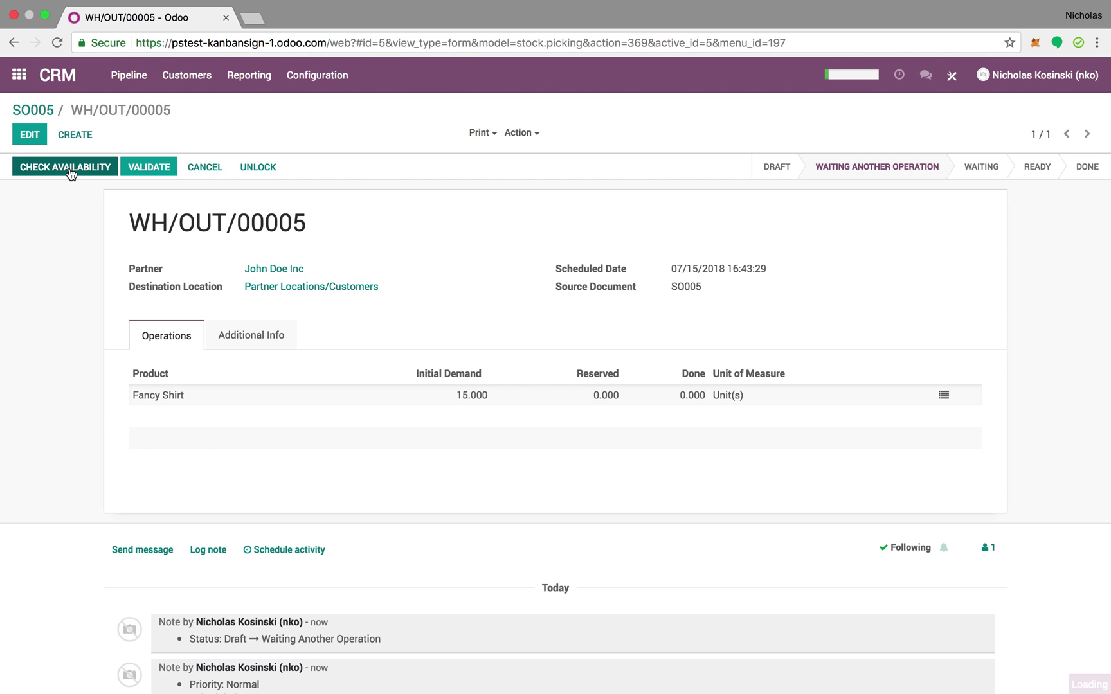
Step: Sort the waiting delivery orders in Inventory by source document, latest first, and open the Fancy Shirt delivery
{"action": "left_click", "coordinate": [22, 76]}
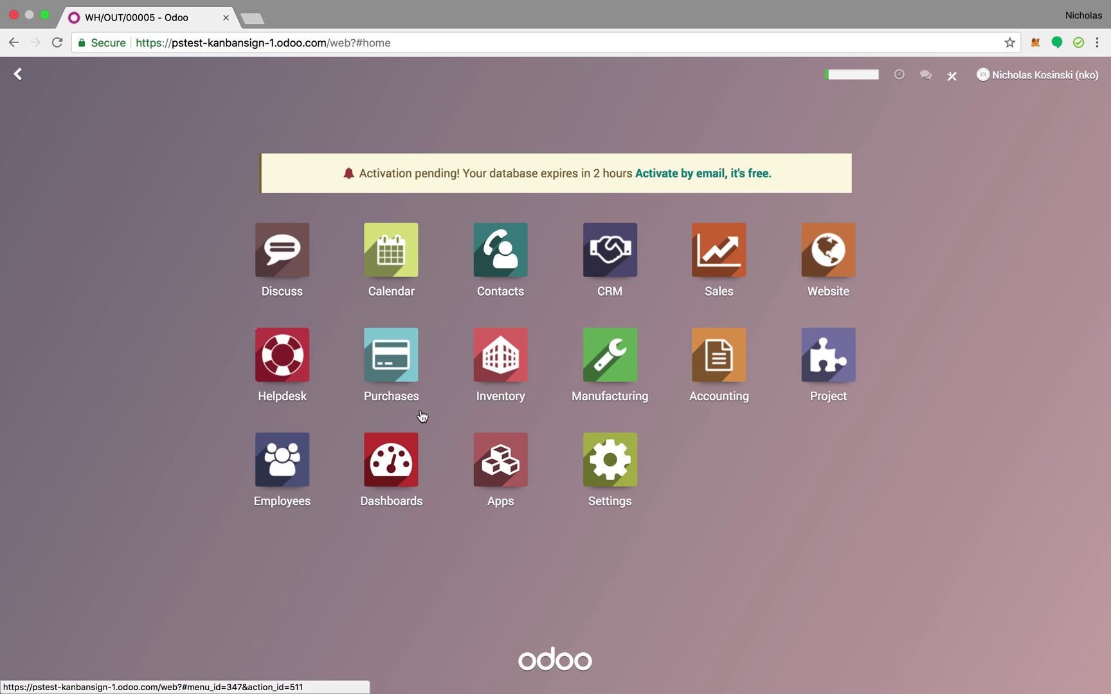
{"action": "left_click", "coordinate": [489, 368]}
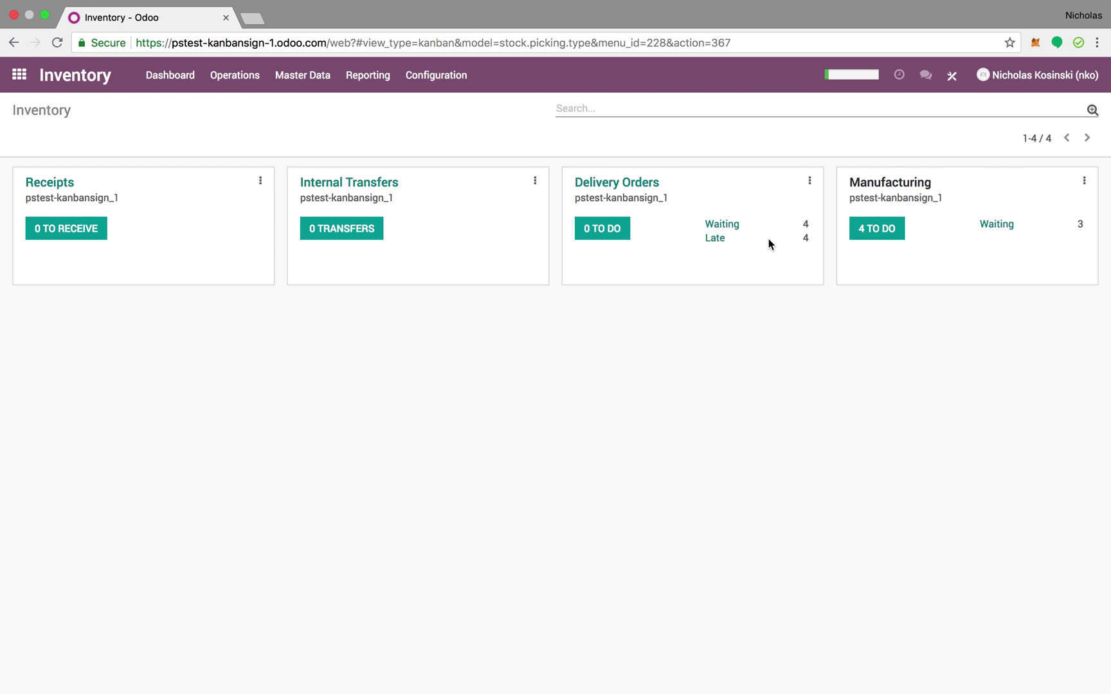
{"action": "left_click", "coordinate": [722, 226]}
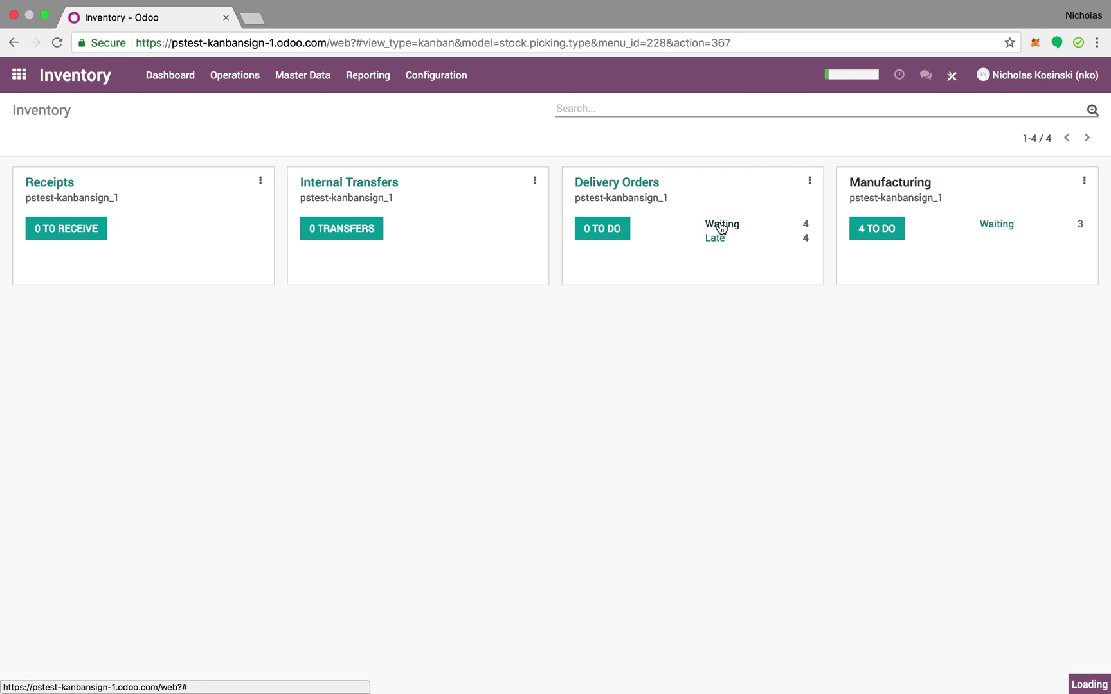
{"action": "left_click", "coordinate": [669, 172]}
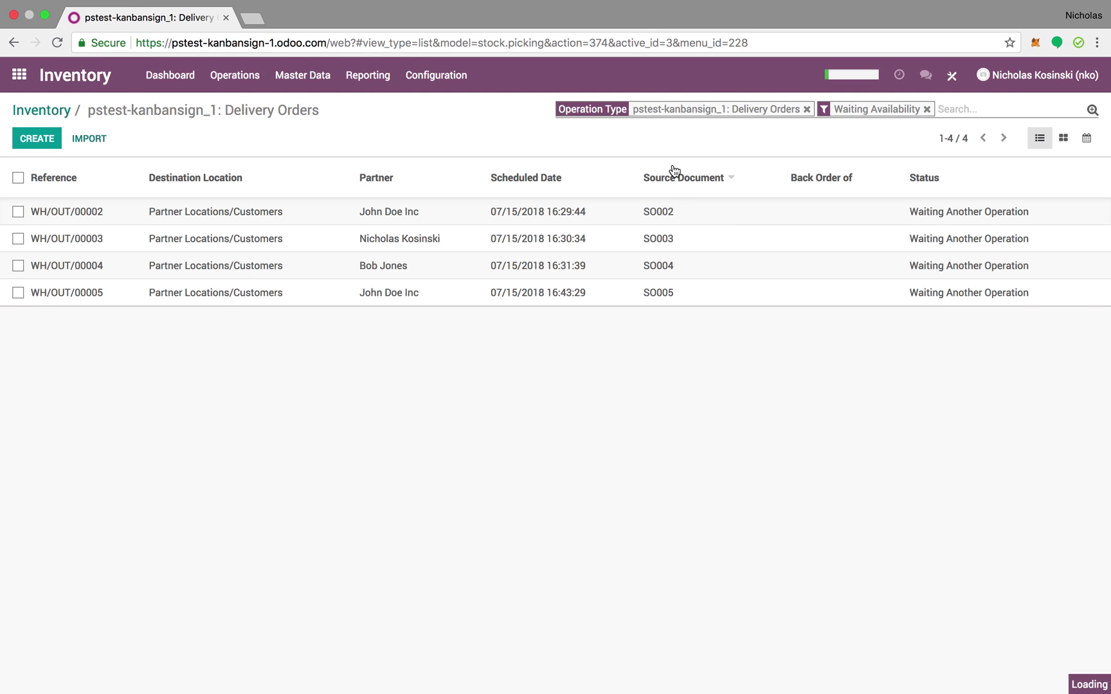
{"action": "left_click", "coordinate": [674, 175]}
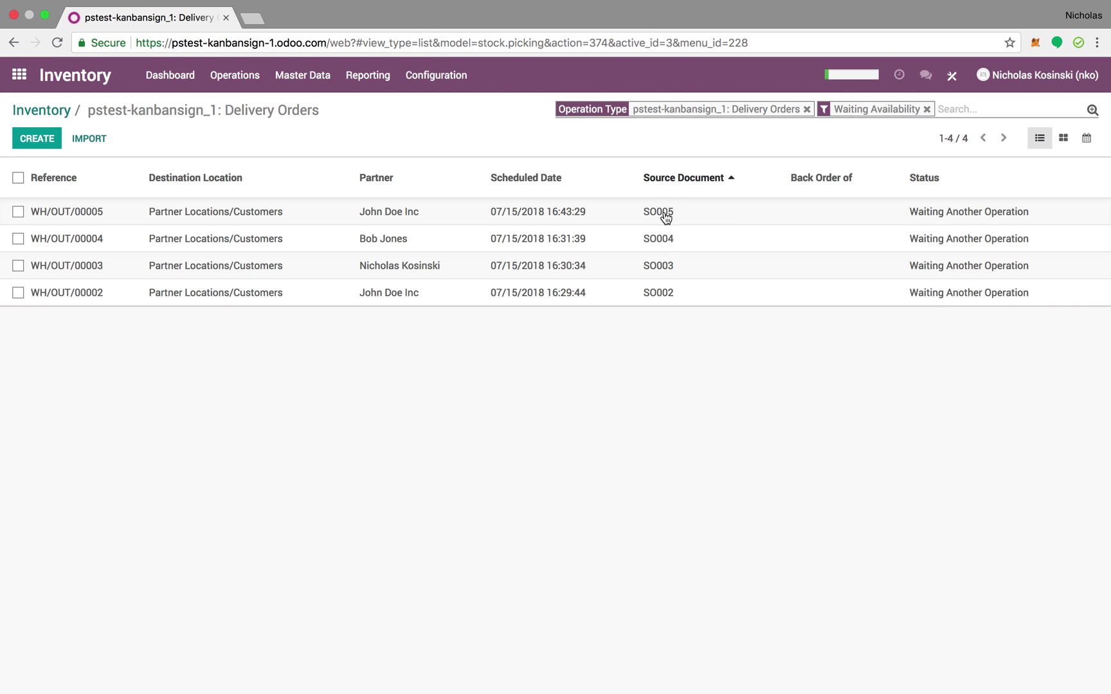
{"action": "left_click", "coordinate": [398, 214]}
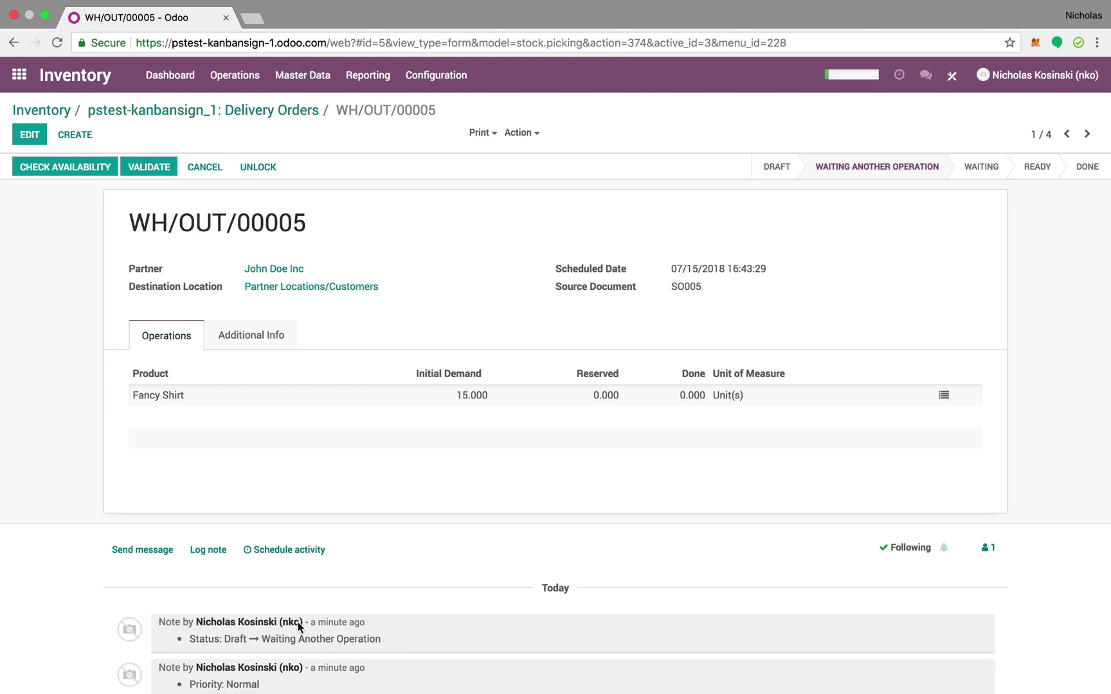
Step: Open the Custom Shirt task in the Proof Design project to examine its linked opportunity and production
{"action": "left_click", "coordinate": [20, 74]}
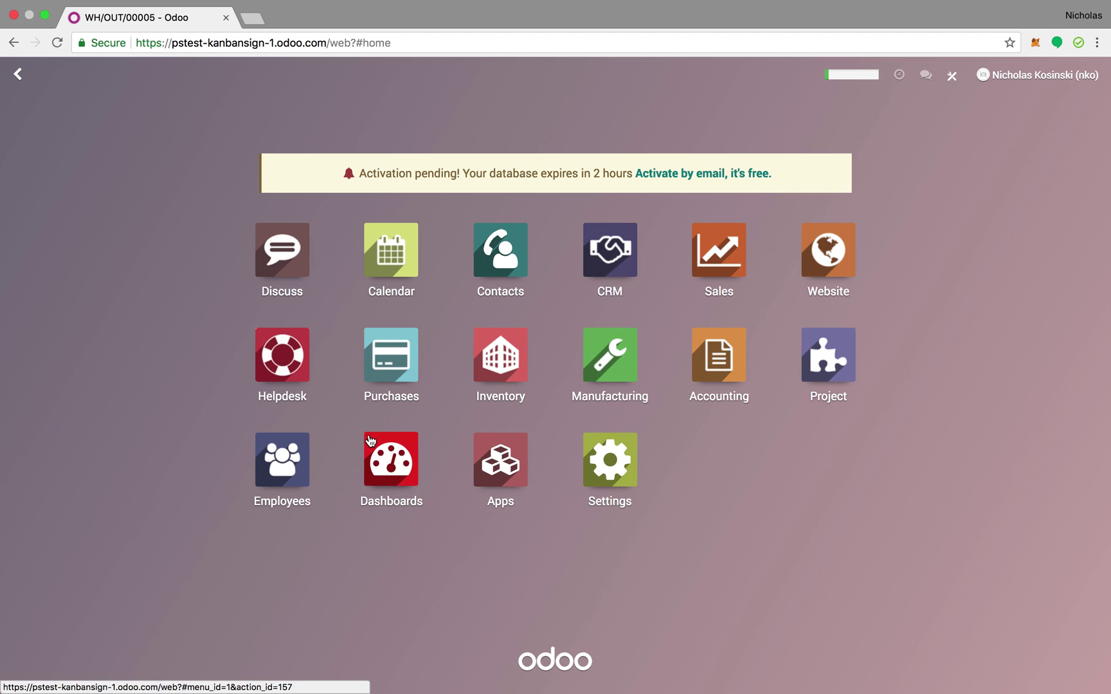
{"action": "left_click", "coordinate": [814, 359]}
{"action": "left_click", "coordinate": [145, 224]}
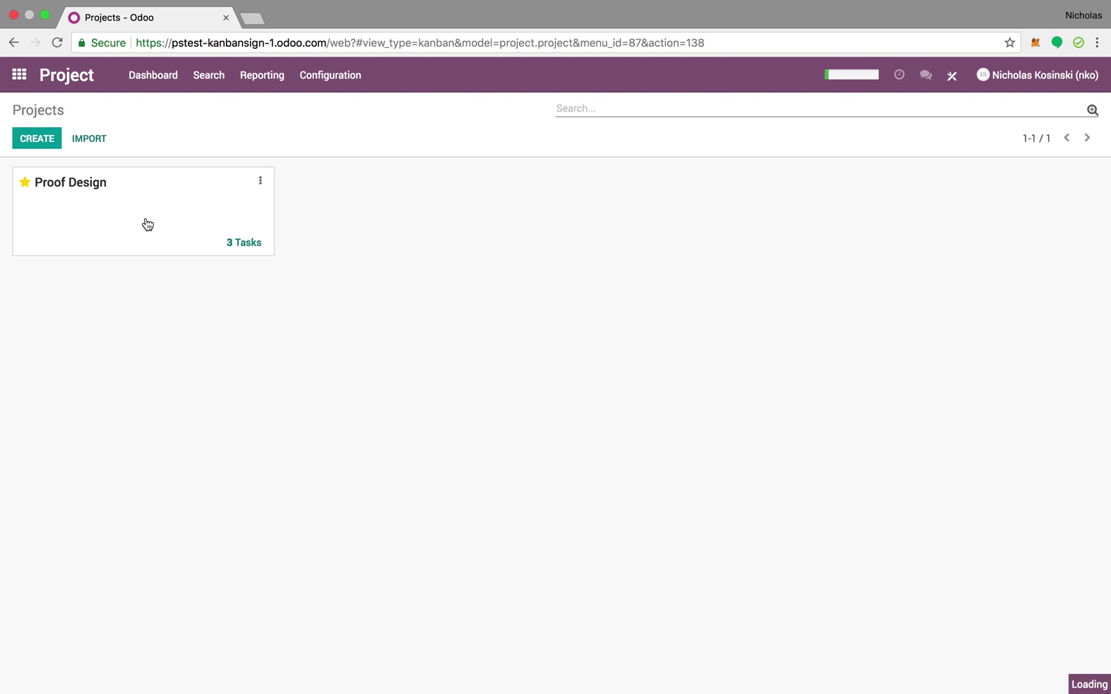
{"action": "left_click", "coordinate": [146, 225]}
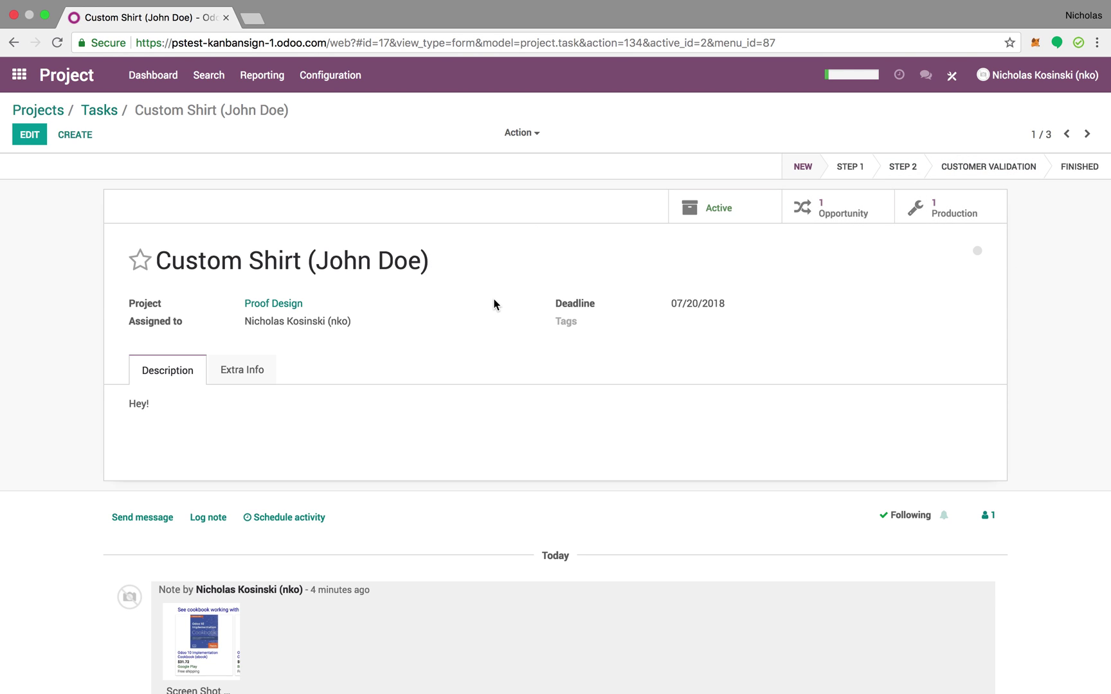
Step: Open the customer's Fancy Shirt manufacturing order in the Manufacturing app
{"action": "left_click", "coordinate": [23, 78]}
{"action": "left_click", "coordinate": [609, 355]}
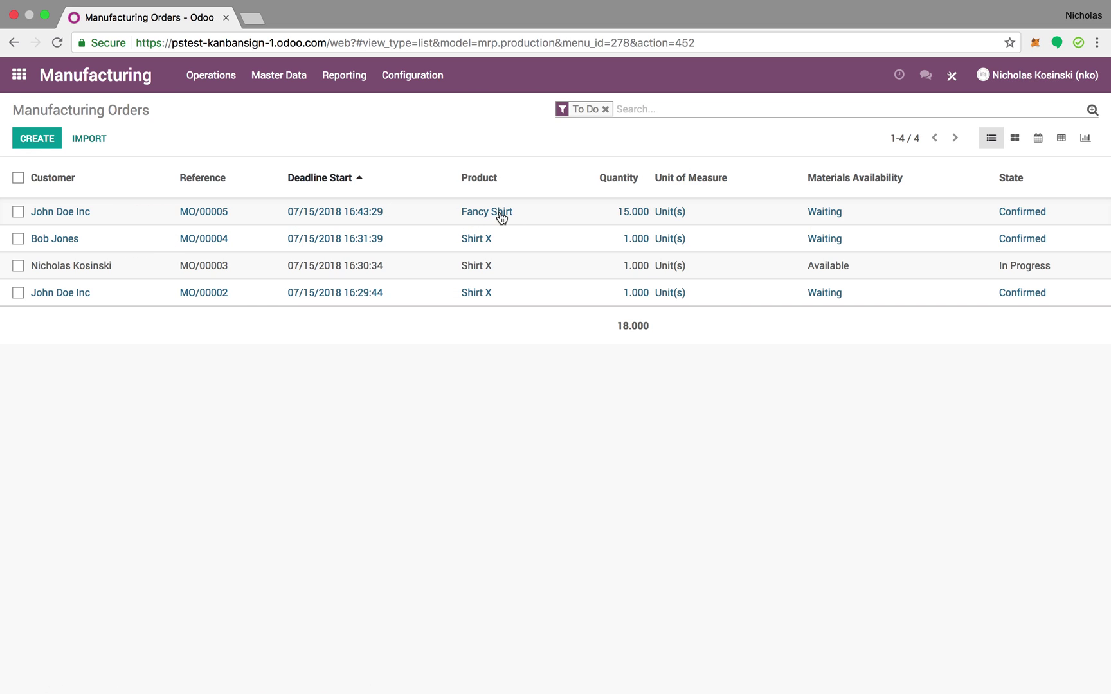
{"action": "left_click", "coordinate": [61, 218]}
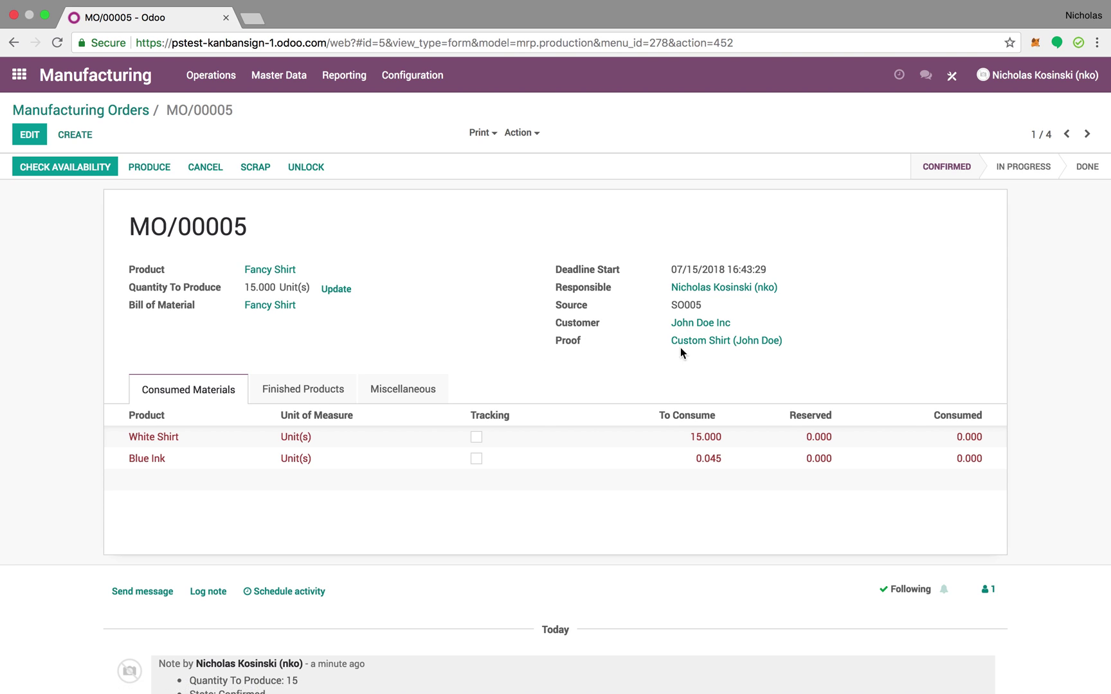
Step: Examine the manufacturing order's linked Custom Shirt proof and the customer record with its additional related documents
{"action": "left_click", "coordinate": [744, 347]}
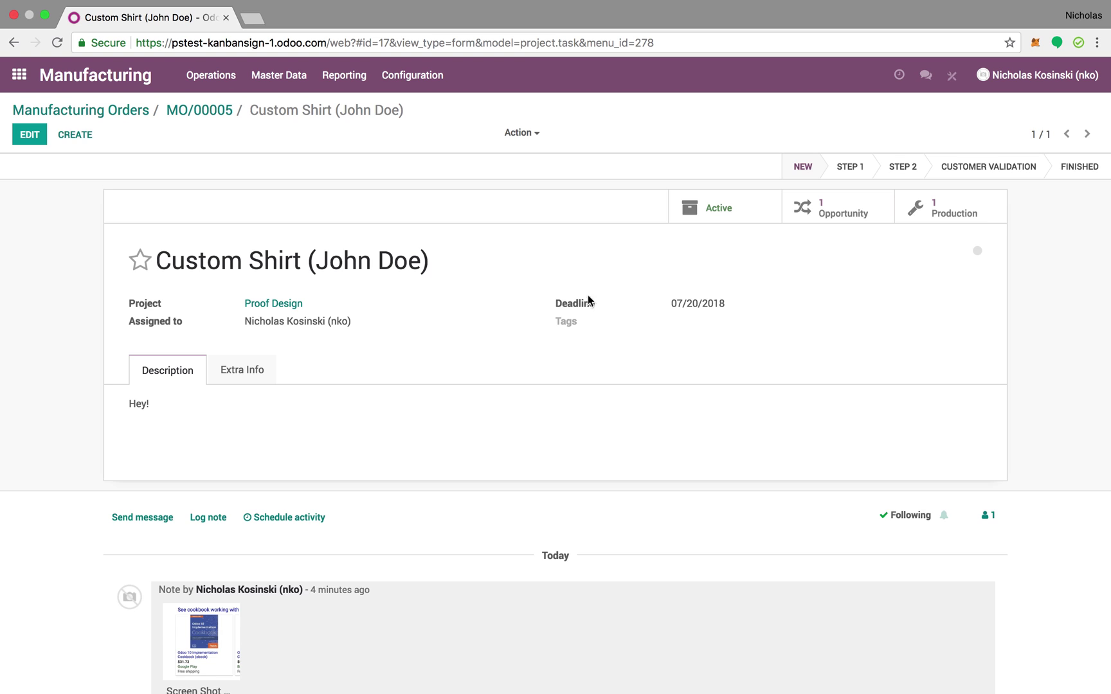
{"action": "left_click", "coordinate": [204, 114]}
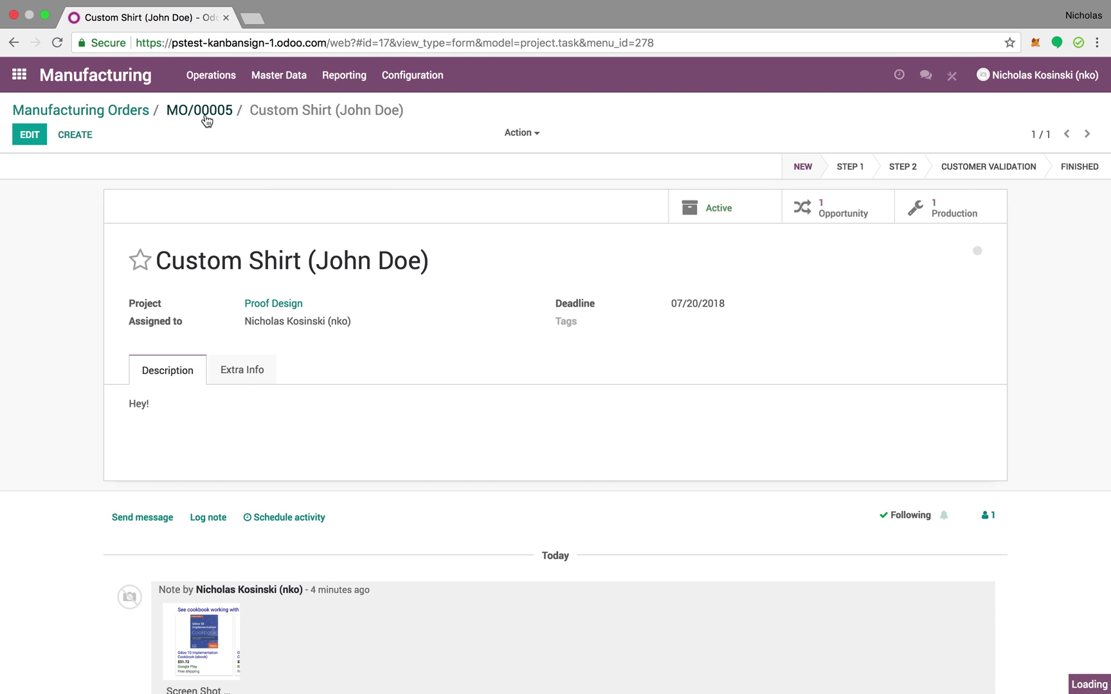
{"action": "left_click", "coordinate": [688, 346]}
{"action": "left_click", "coordinate": [203, 108]}
{"action": "left_click", "coordinate": [714, 324]}
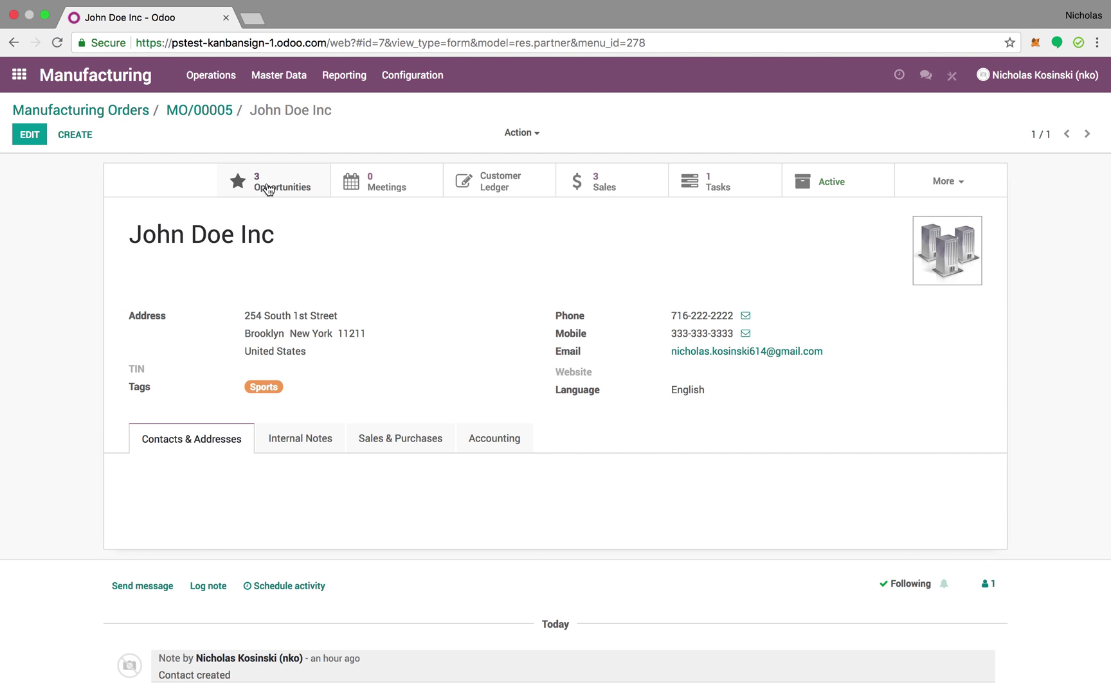
{"action": "left_click", "coordinate": [947, 181]}
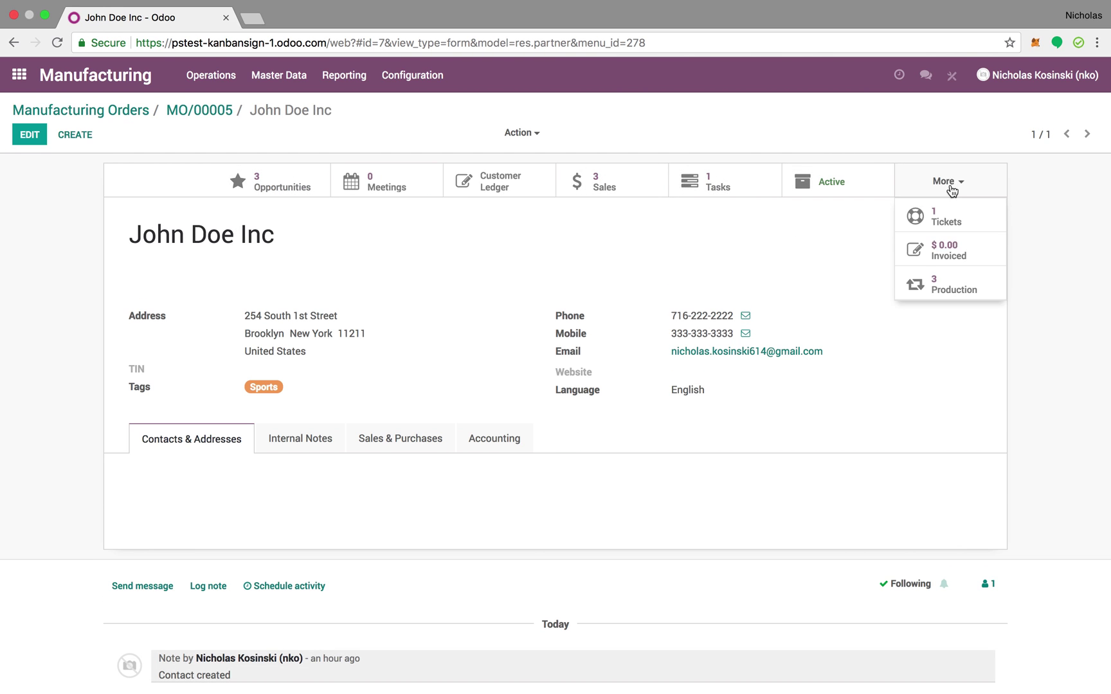
{"action": "left_click", "coordinate": [222, 111]}
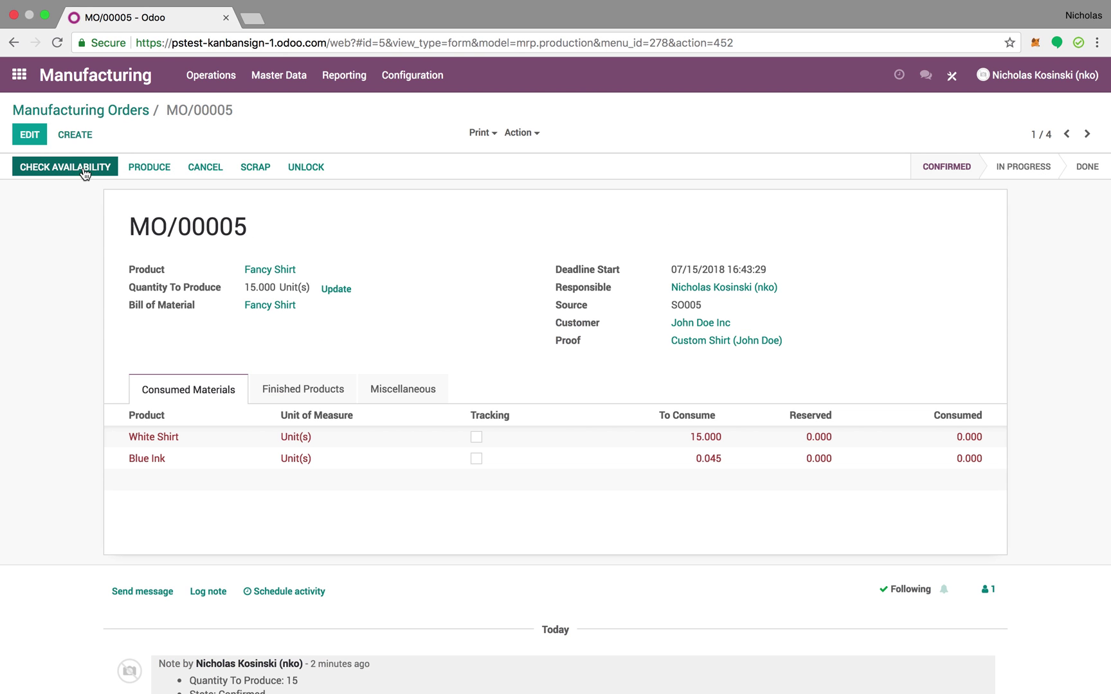
Step: Check material availability for the Fancy Shirt manufacturing order, and review its bill of materials
{"action": "left_click", "coordinate": [84, 172]}
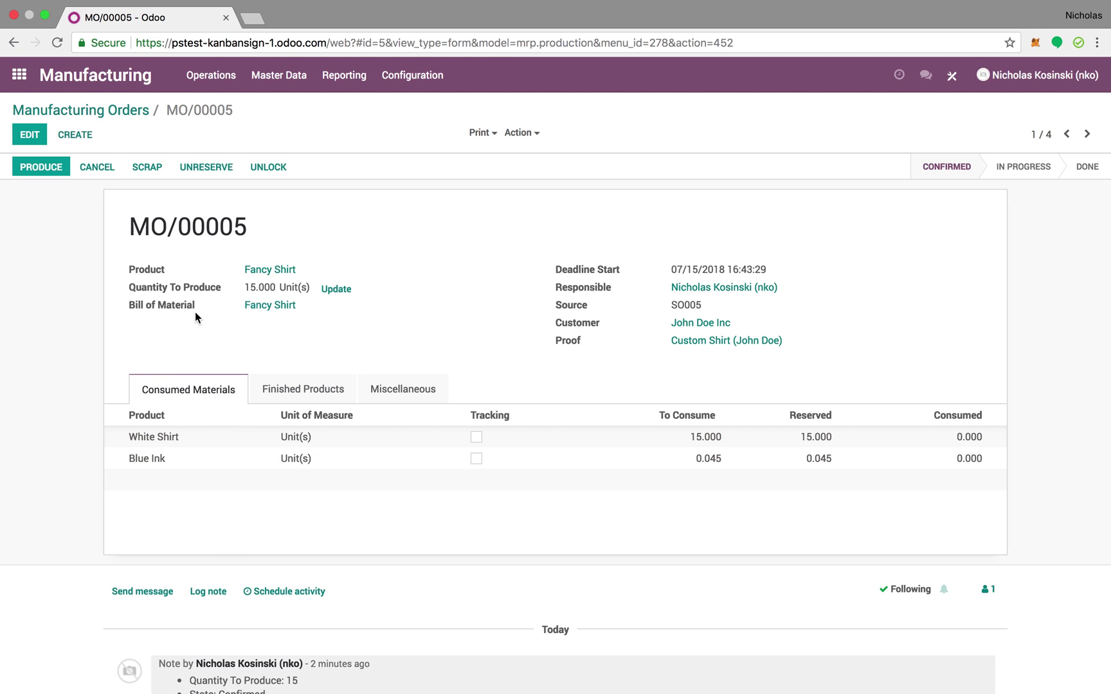
{"action": "left_click", "coordinate": [263, 307]}
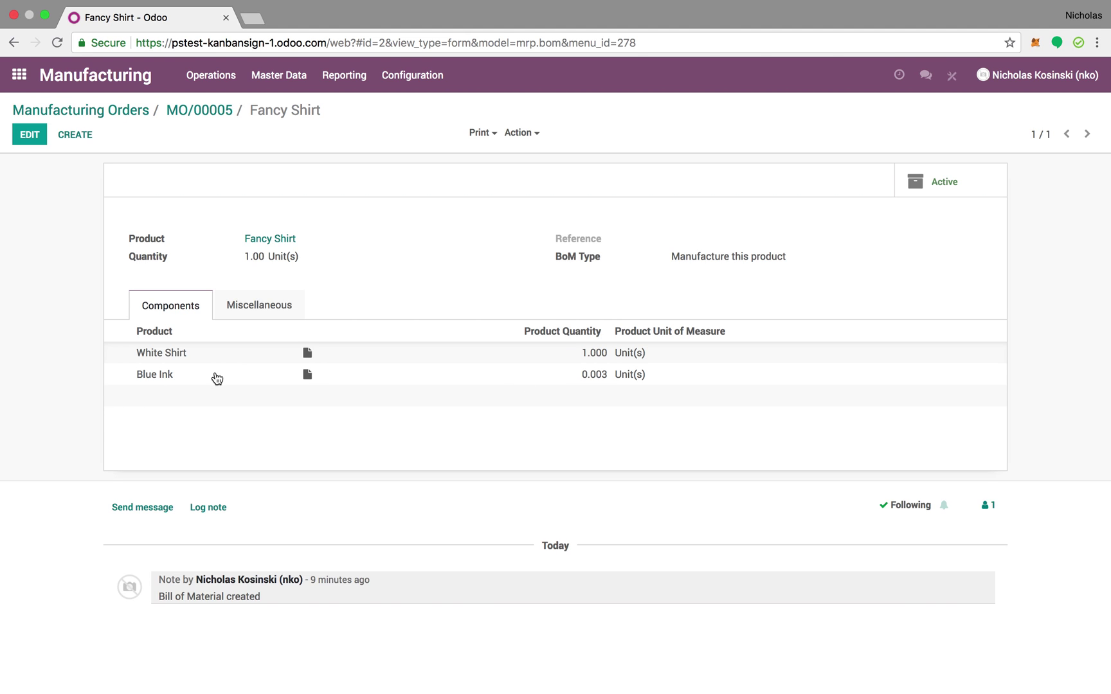
{"action": "left_click", "coordinate": [209, 110]}
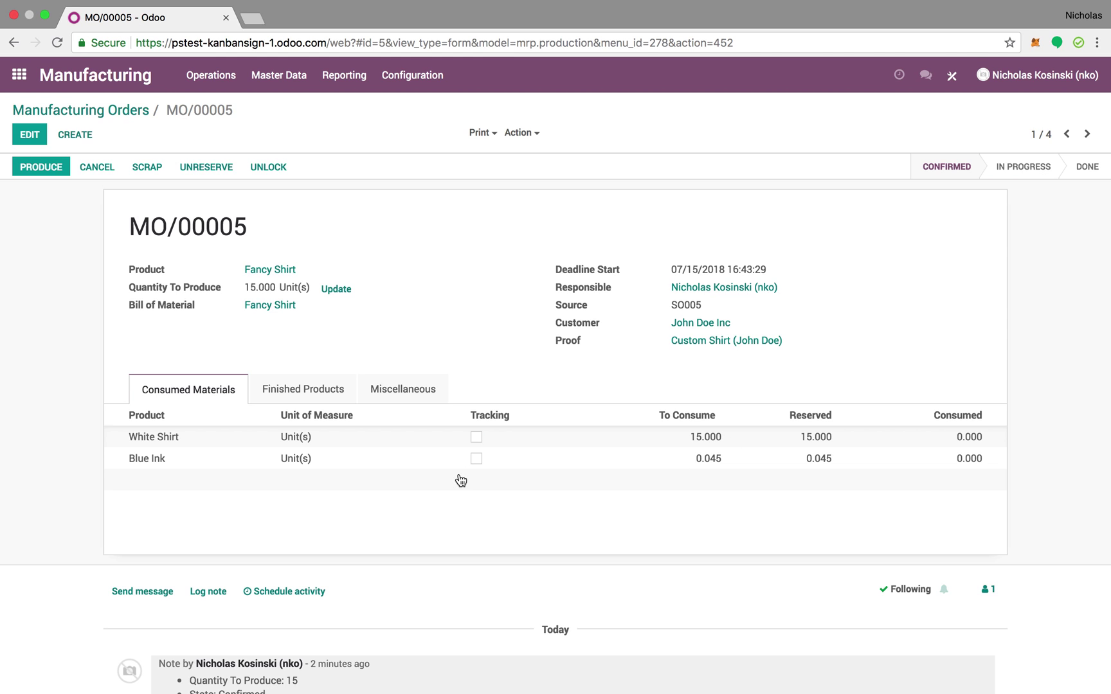
Step: Record production of 15 Fancy Shirt units on the manufacturing order under lot 0000001
{"action": "left_click", "coordinate": [57, 172]}
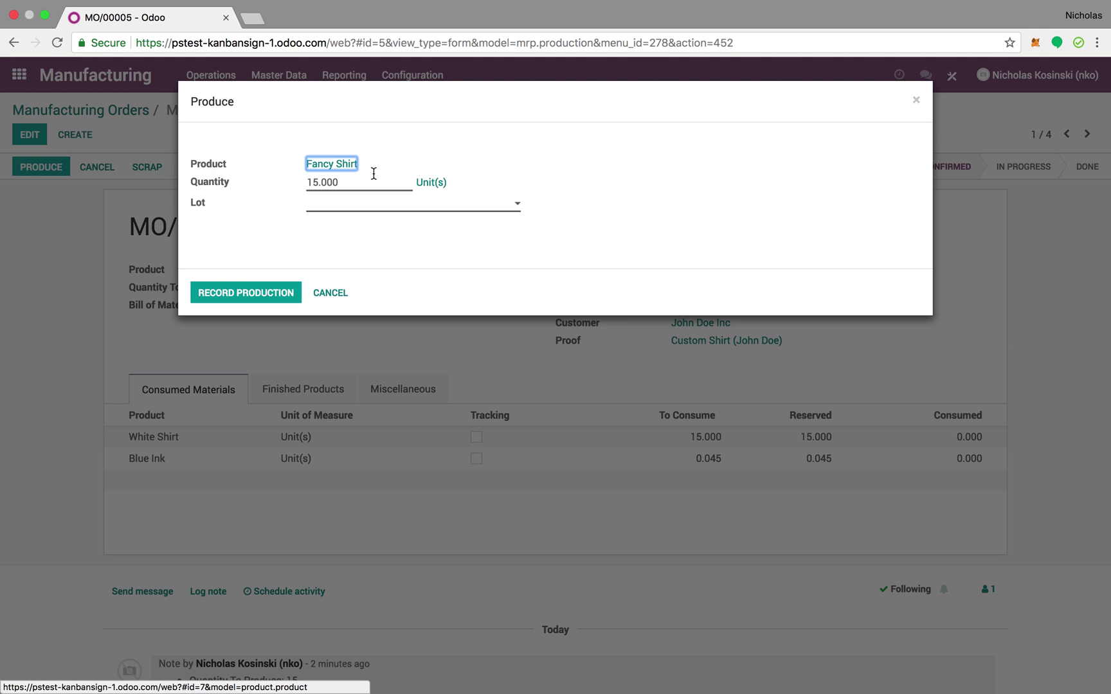
{"action": "left_click", "coordinate": [406, 203]}
{"action": "left_click", "coordinate": [436, 227]}
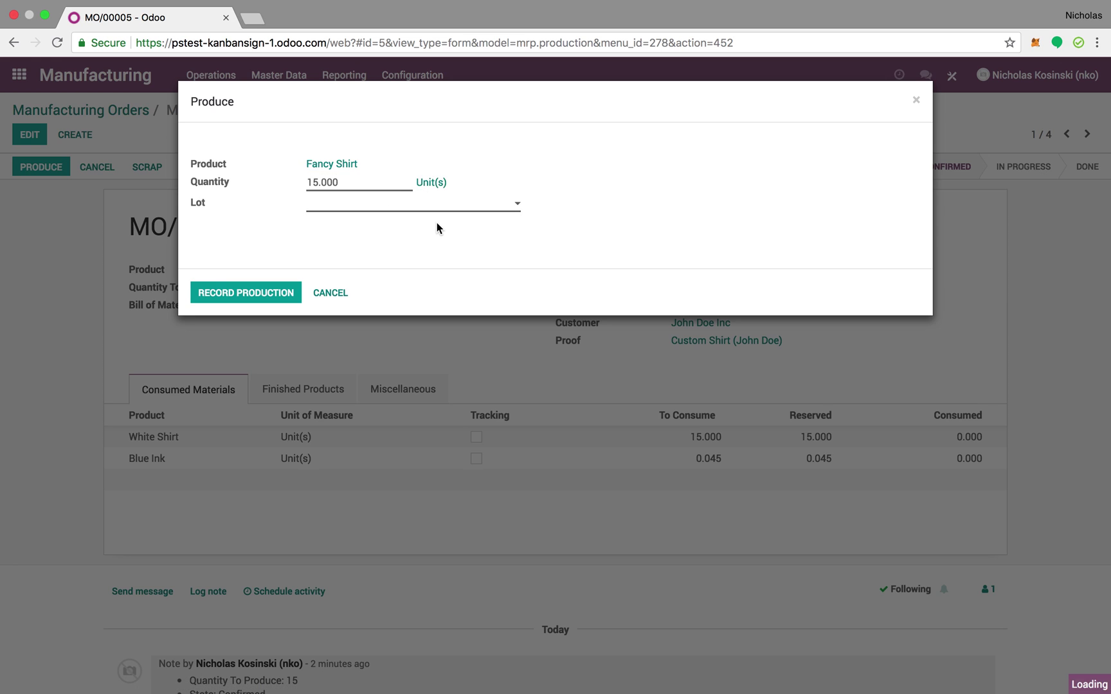
{"action": "left_click", "coordinate": [217, 298]}
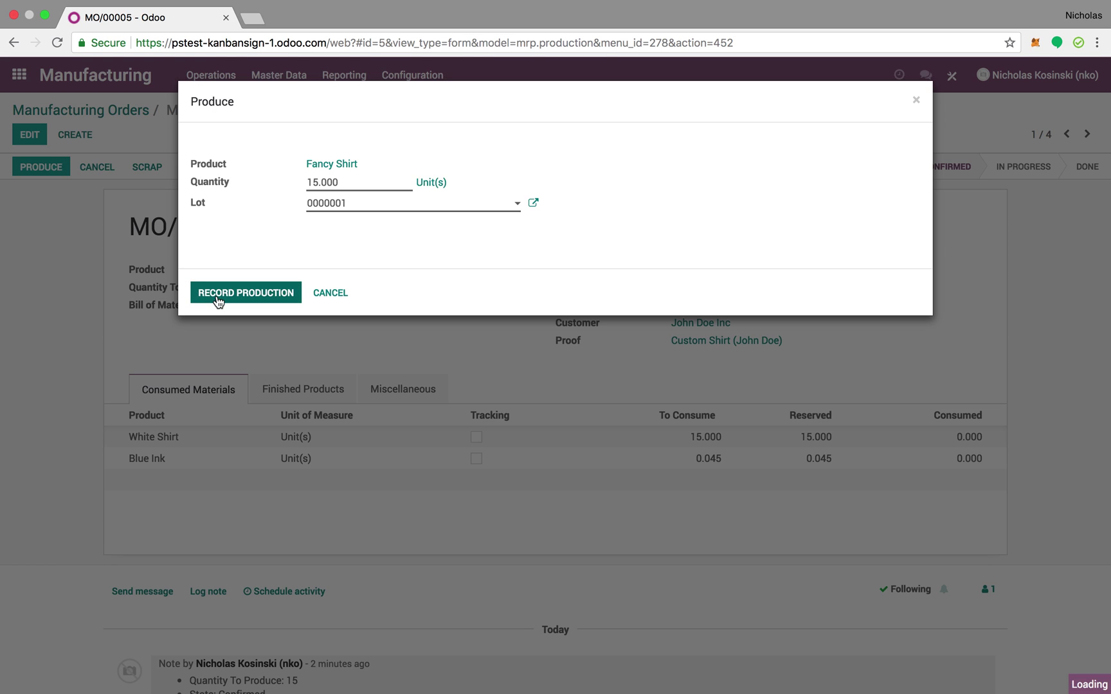
{"action": "left_click", "coordinate": [217, 297]}
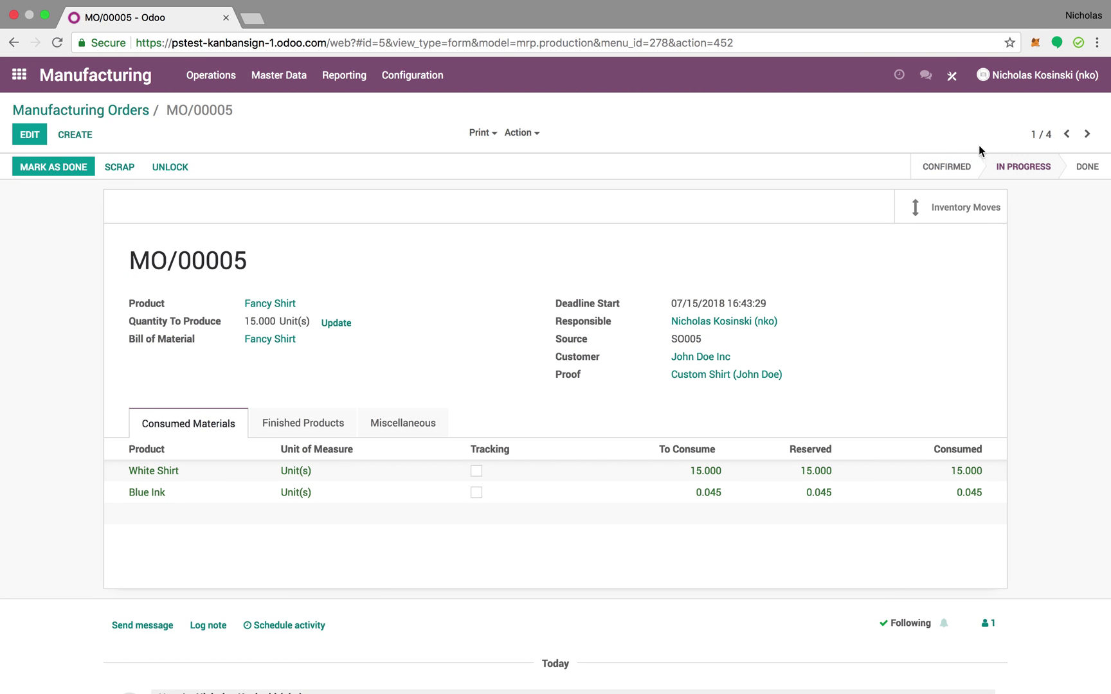
Step: Review the manufacturing order's inventory moves, and mark the order as done
{"action": "left_click", "coordinate": [971, 216]}
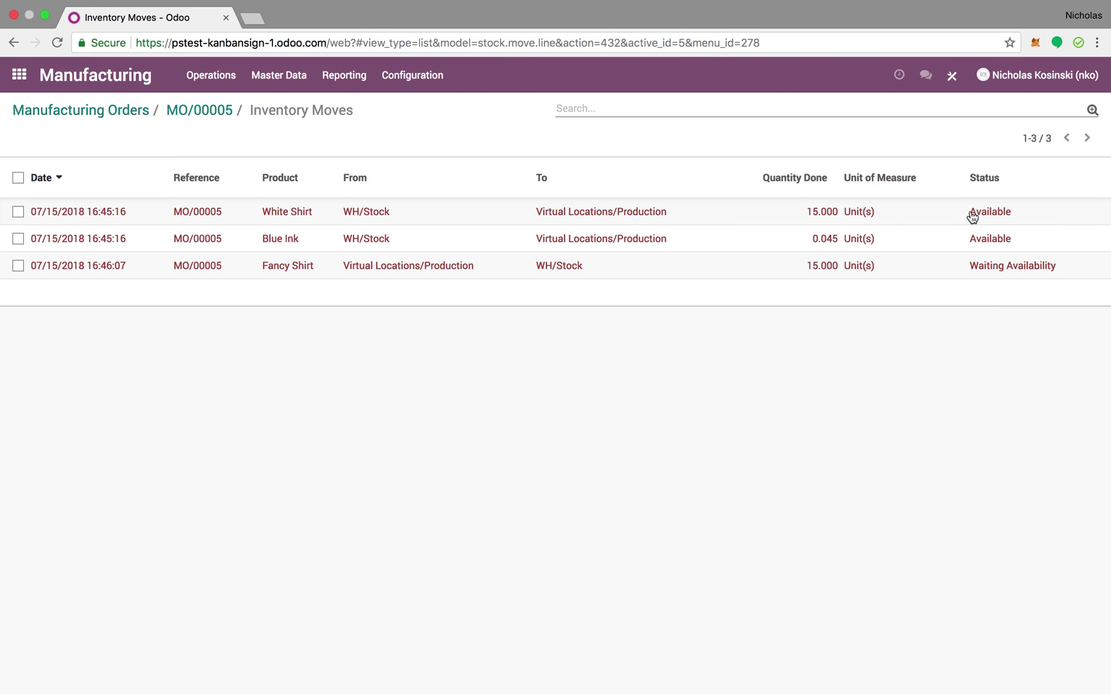
{"action": "left_click", "coordinate": [199, 110]}
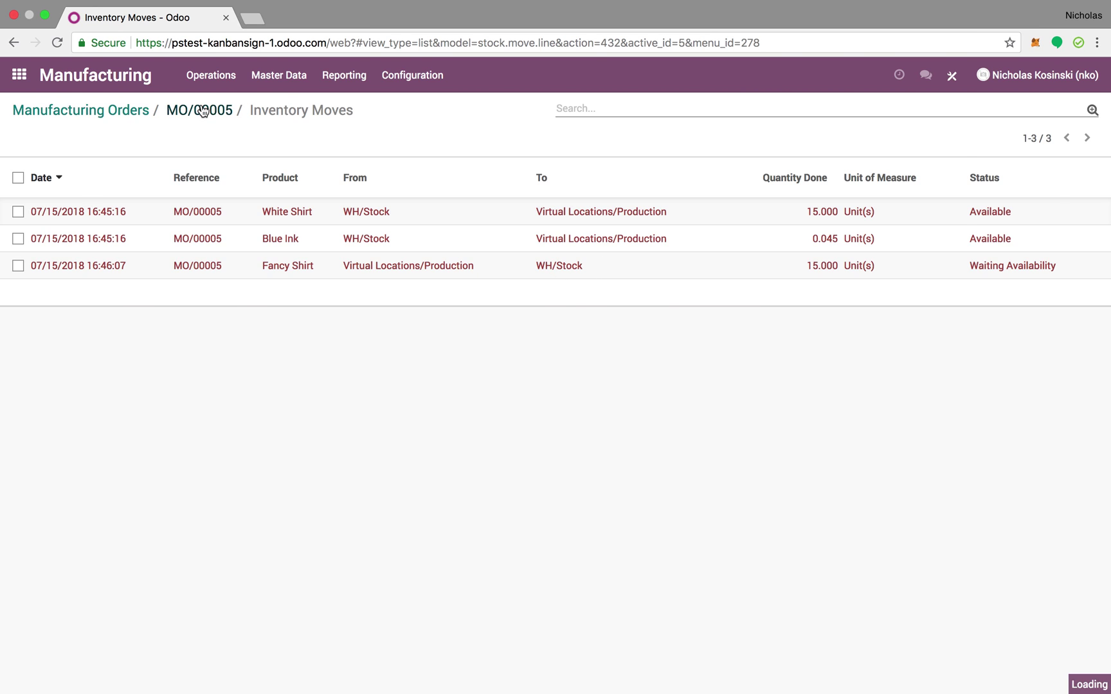
{"action": "left_click", "coordinate": [49, 161]}
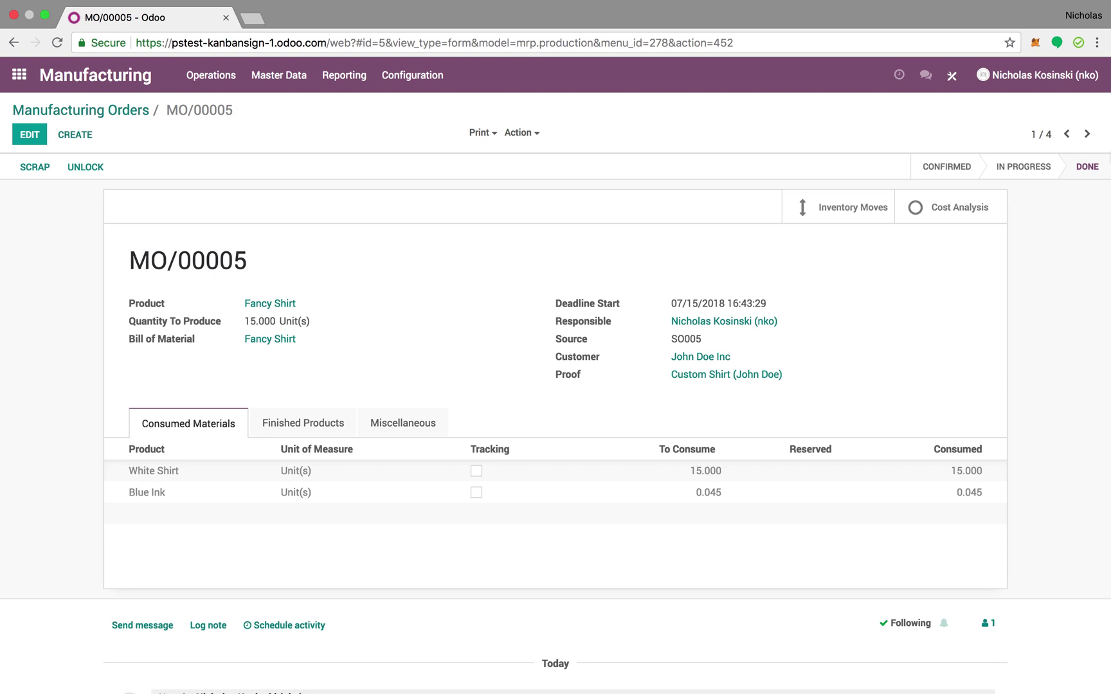
Step: Examine the completed manufacturing order's inventory moves and its cost analysis report
{"action": "left_click", "coordinate": [846, 209]}
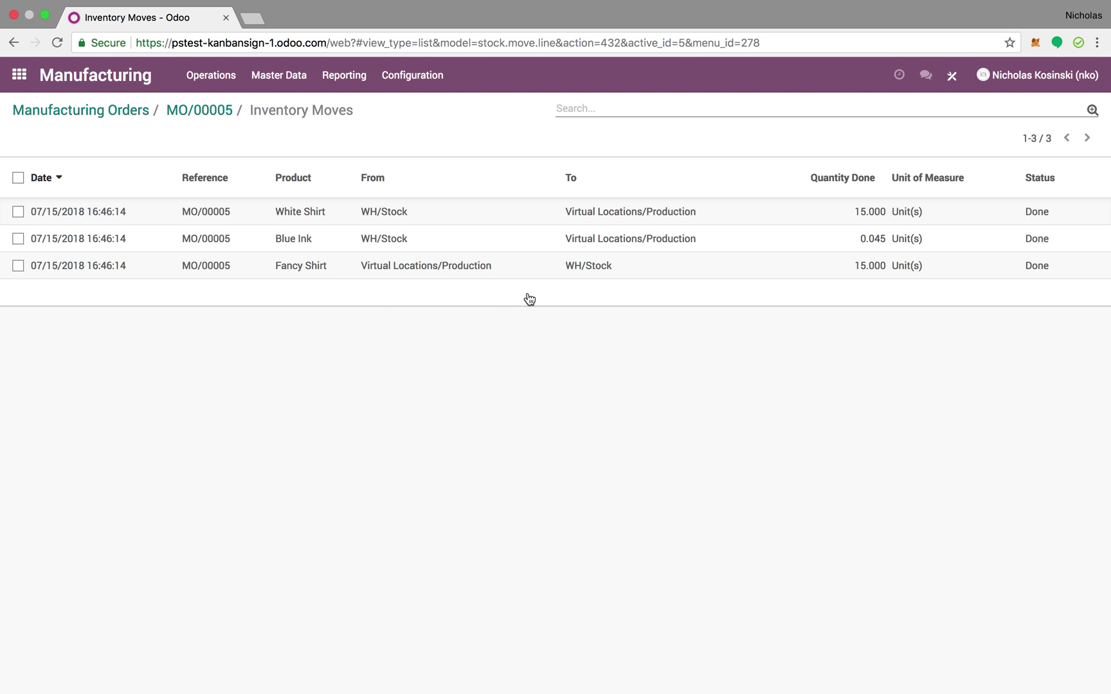
{"action": "left_click", "coordinate": [215, 110]}
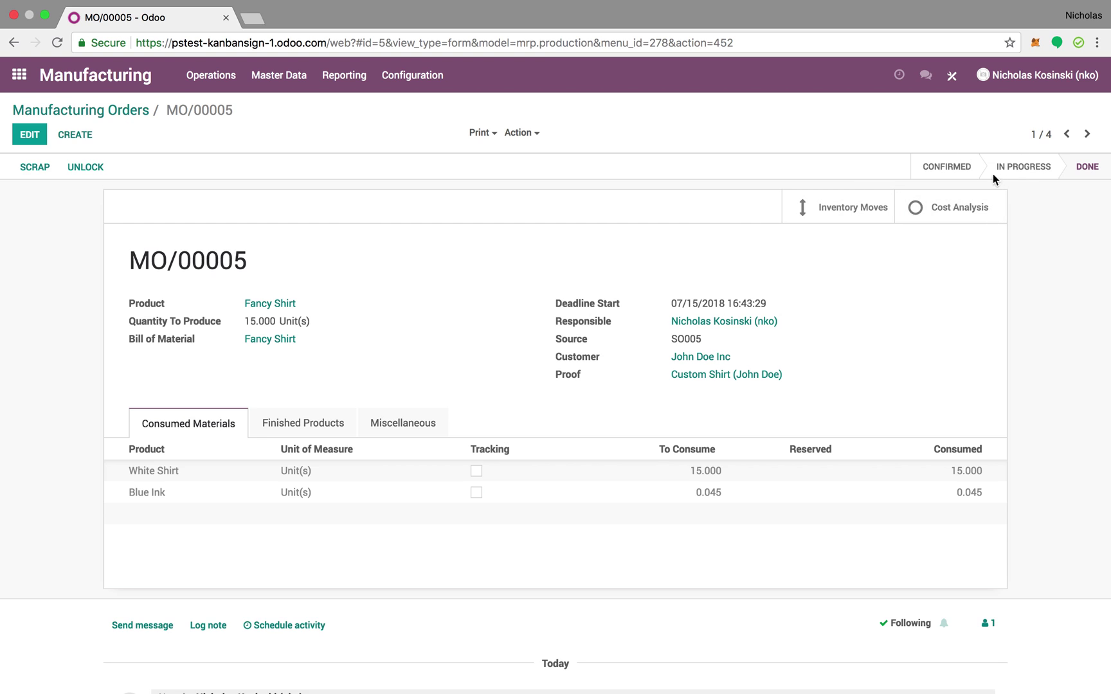
{"action": "left_click", "coordinate": [963, 197]}
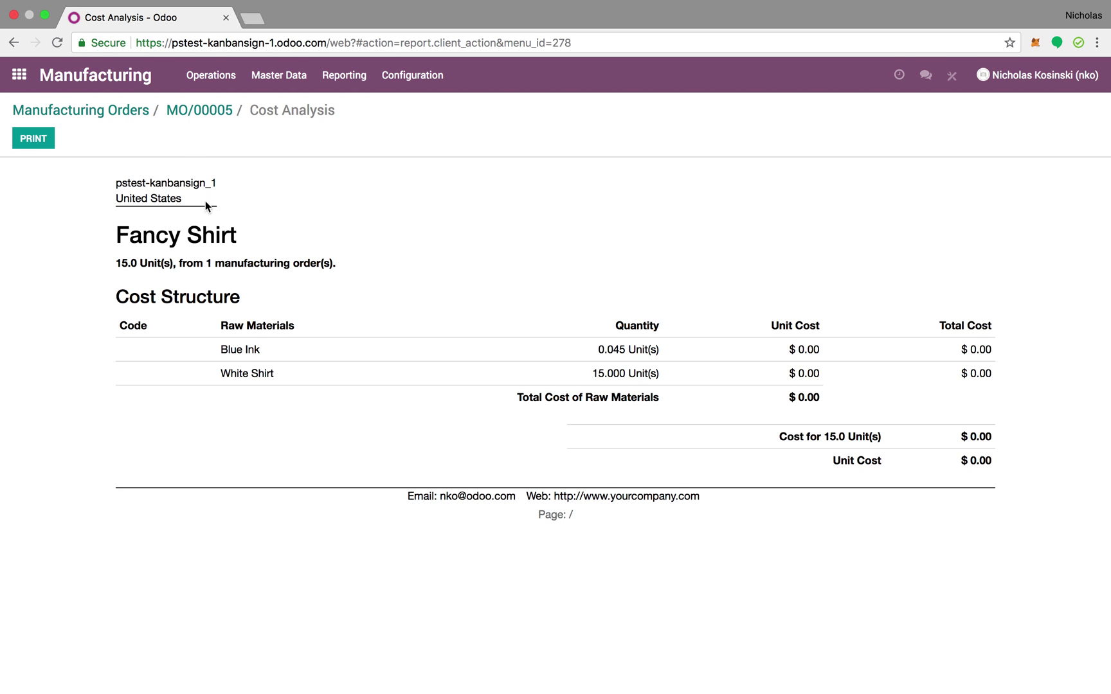
{"action": "left_click", "coordinate": [199, 113]}
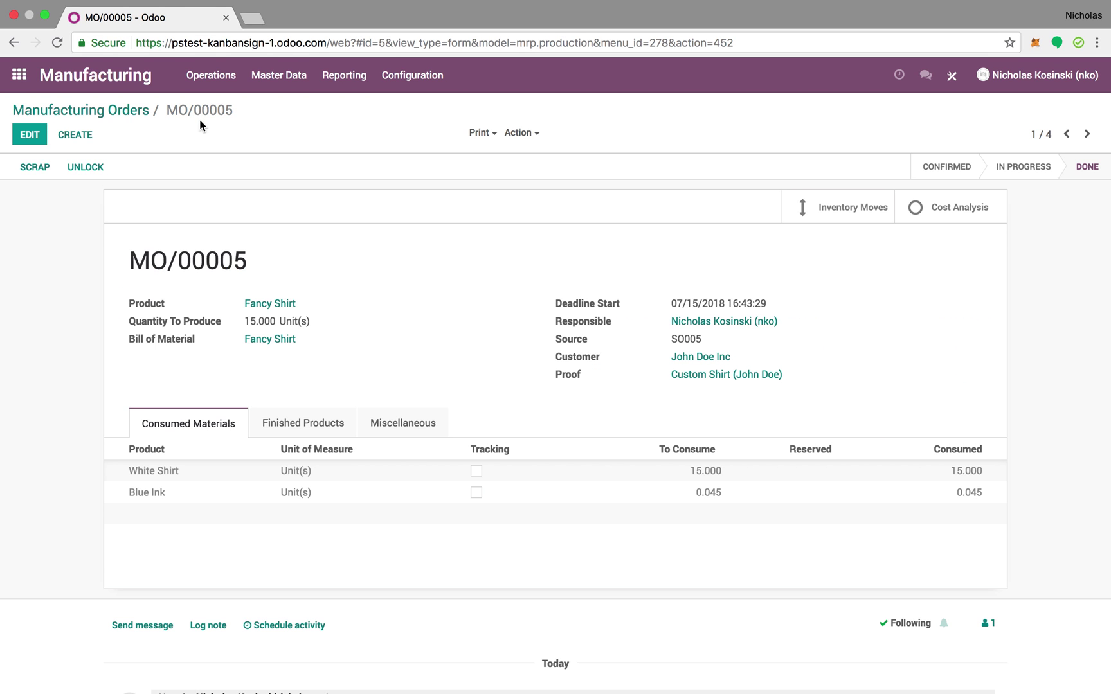
{"action": "scroll", "coordinate": [377, 564], "scroll_direction": "down", "scroll_amount": 3}
{"action": "scroll", "coordinate": [377, 563], "scroll_direction": "up", "scroll_amount": 3}
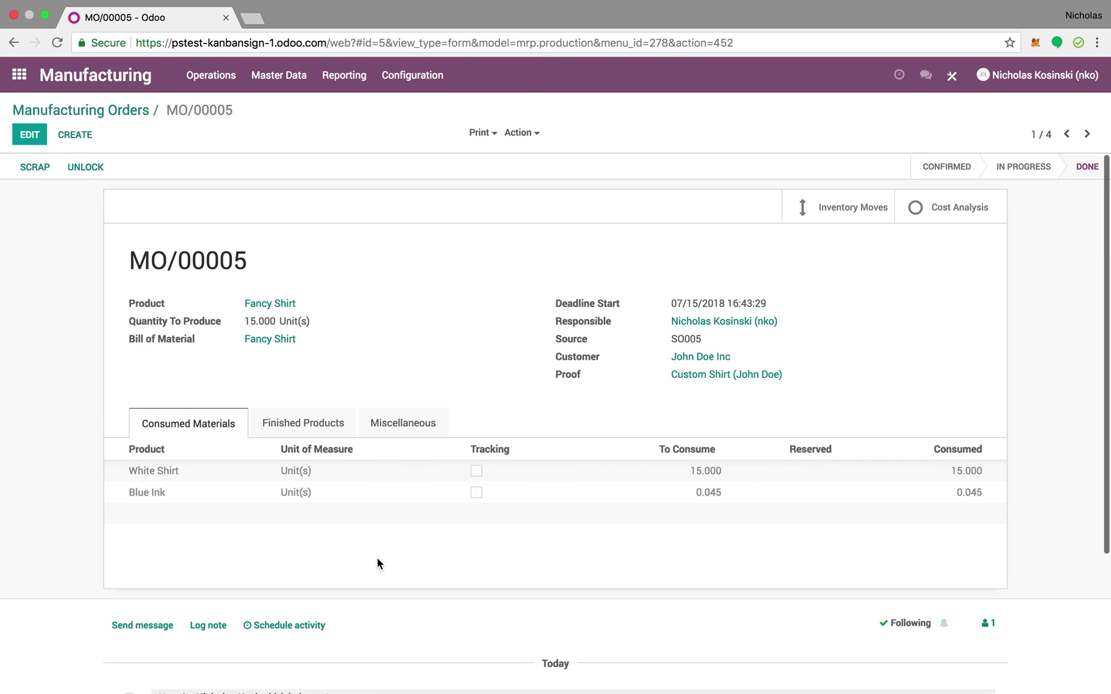
Step: Open the ready Fancy Shirt delivery order from the Inventory app's delivery orders
{"action": "left_click", "coordinate": [15, 81]}
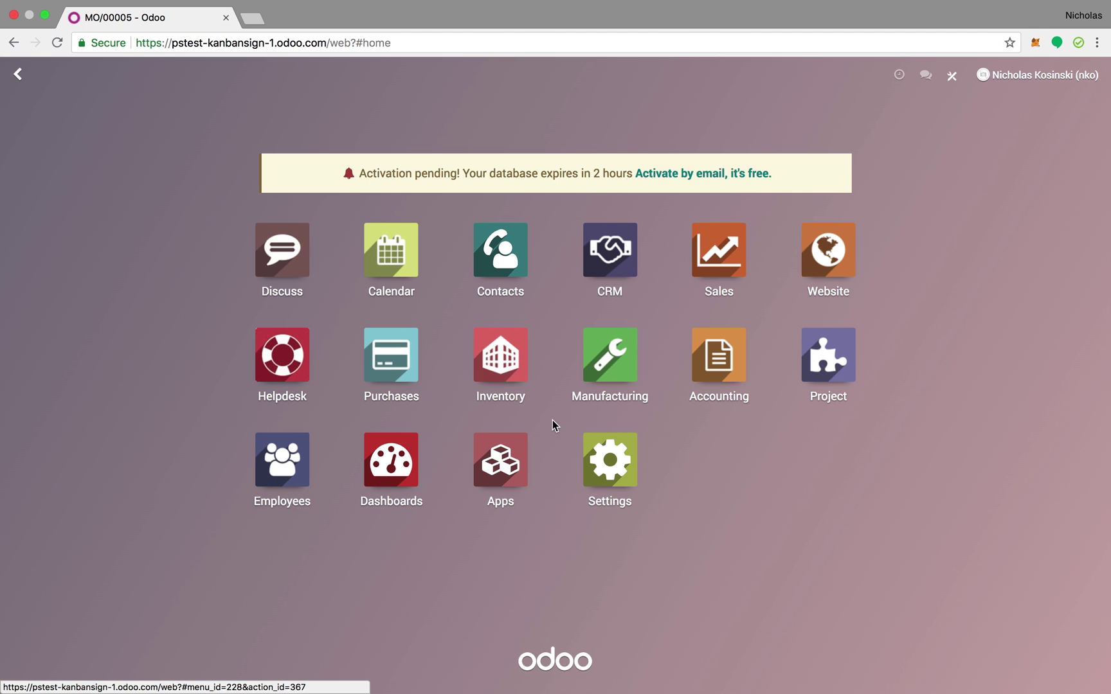
{"action": "left_click", "coordinate": [515, 377]}
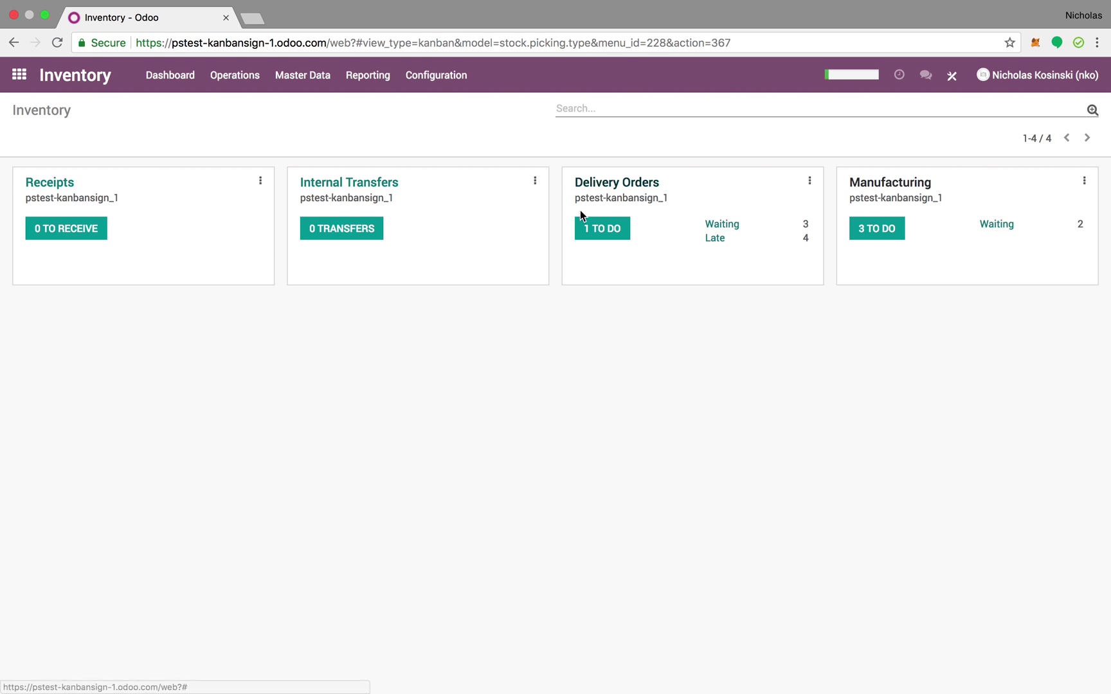
{"action": "left_click", "coordinate": [597, 229]}
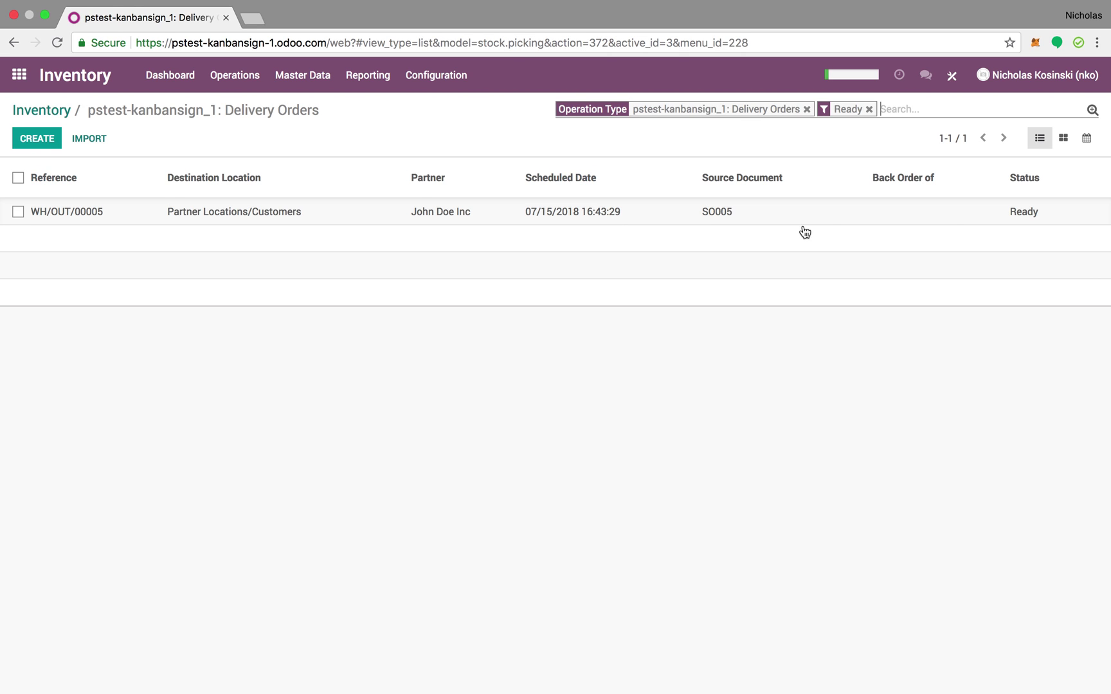
{"action": "left_click", "coordinate": [724, 218]}
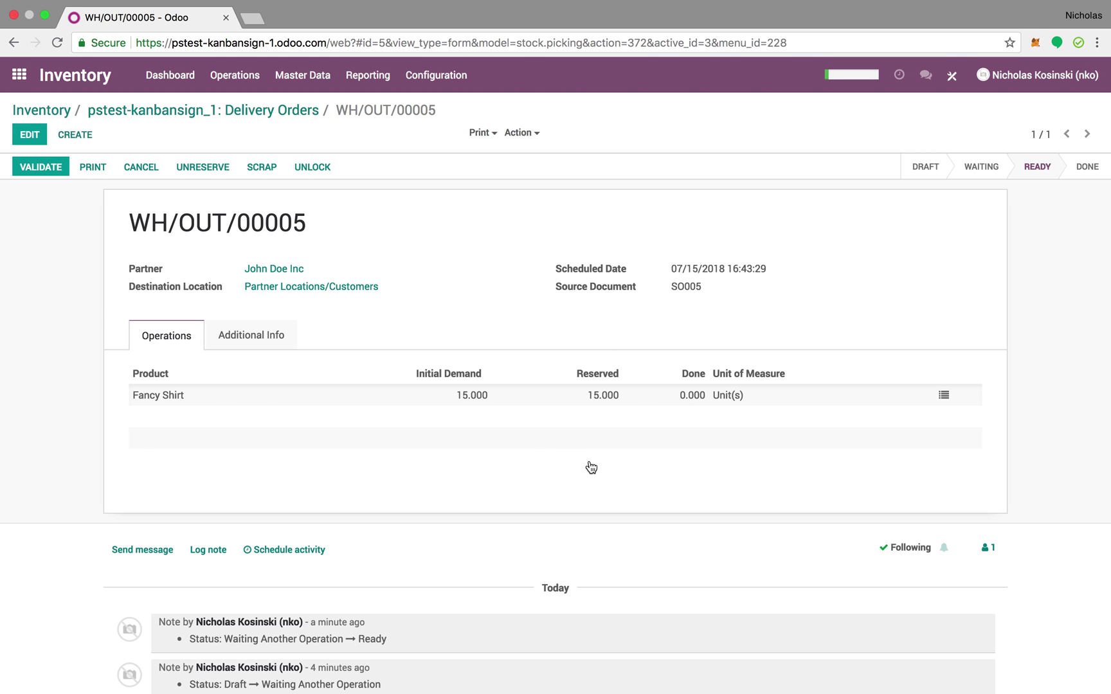
Step: Print the delivery order's picking operations document and view the downloaded PDF
{"action": "left_click", "coordinate": [477, 133]}
{"action": "left_click", "coordinate": [489, 153]}
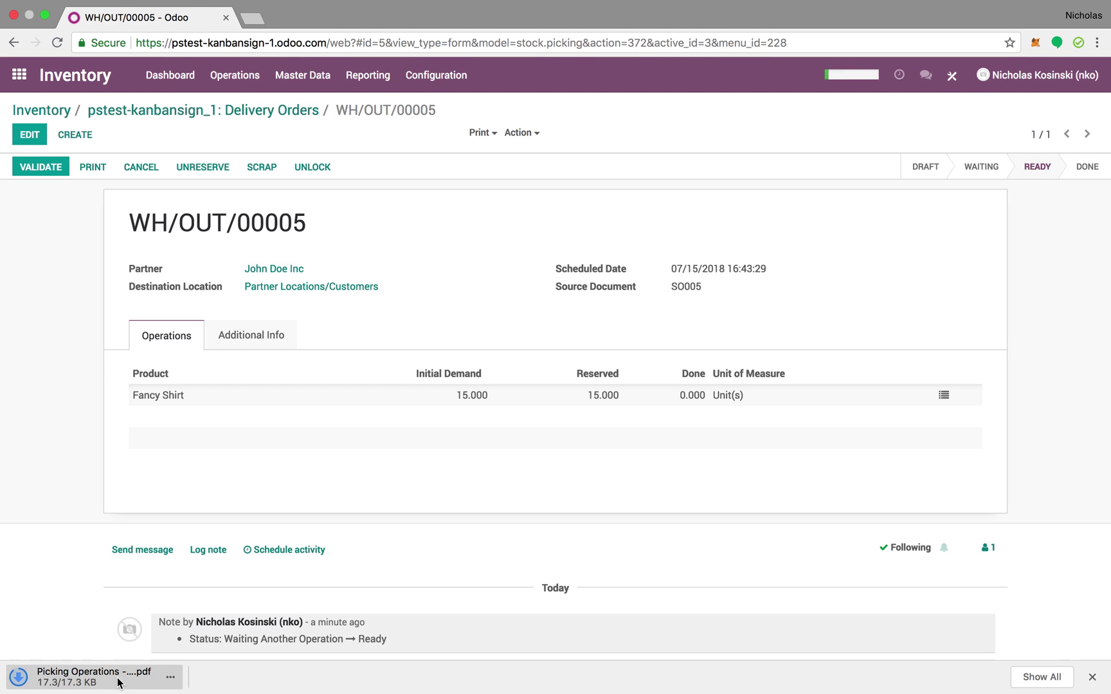
{"action": "left_click", "coordinate": [118, 680]}
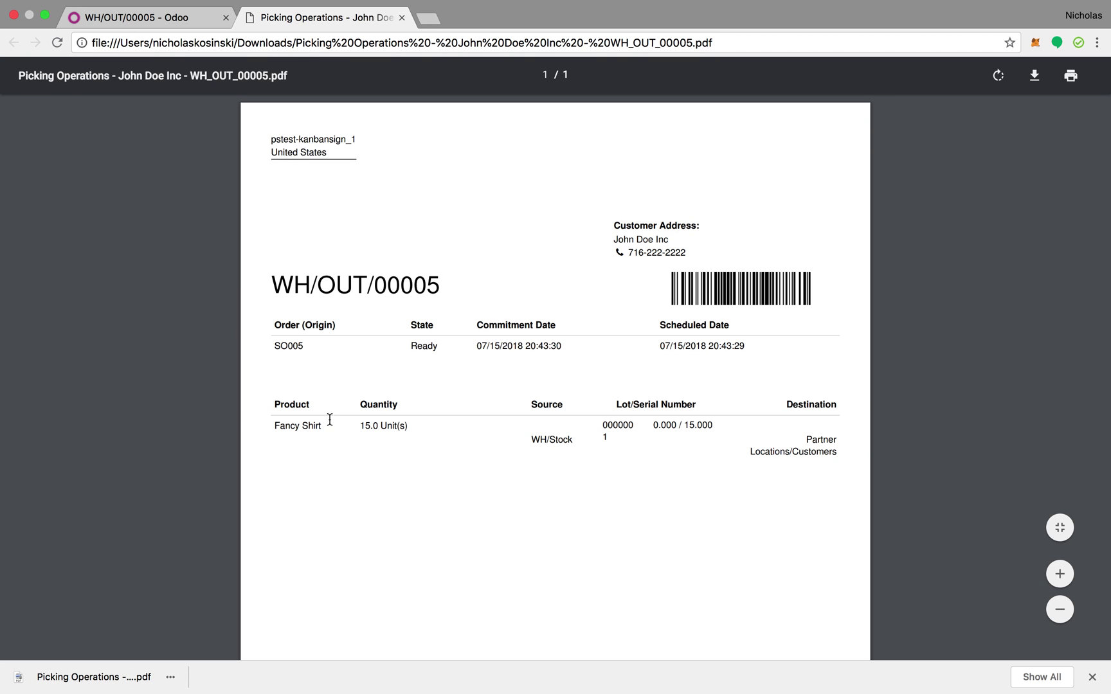
{"action": "left_click", "coordinate": [402, 18]}
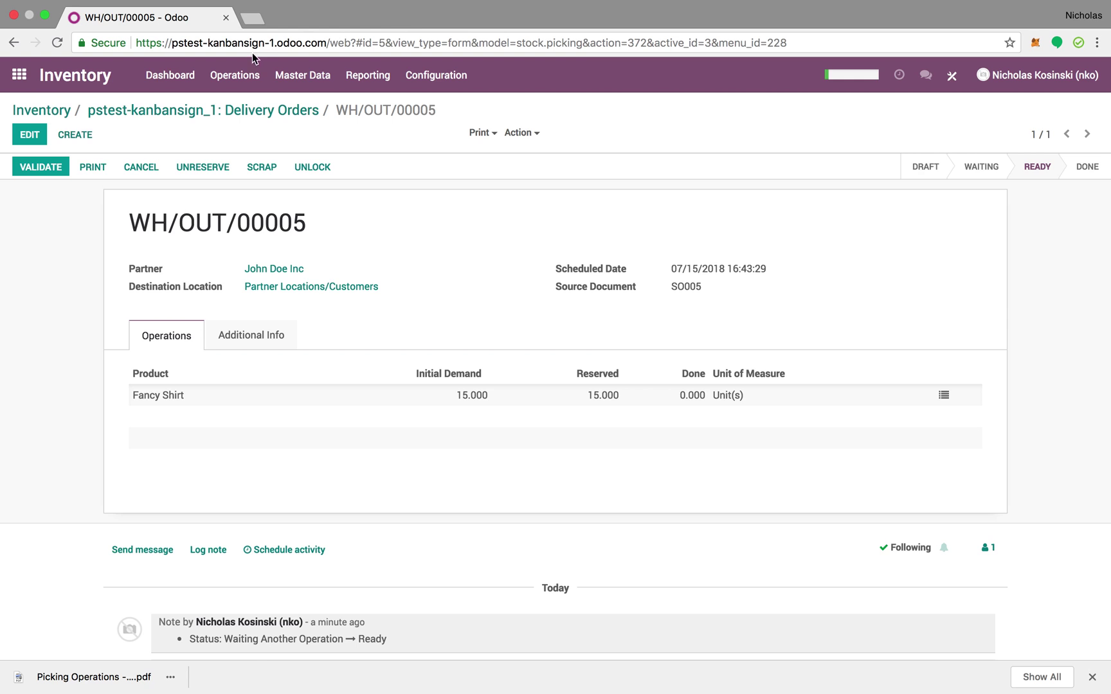
Step: Run the inventory report for current inventory, and examine the Fancy Shirt, Shirt X and White Shirt stock by location and lot
{"action": "left_click", "coordinate": [383, 76]}
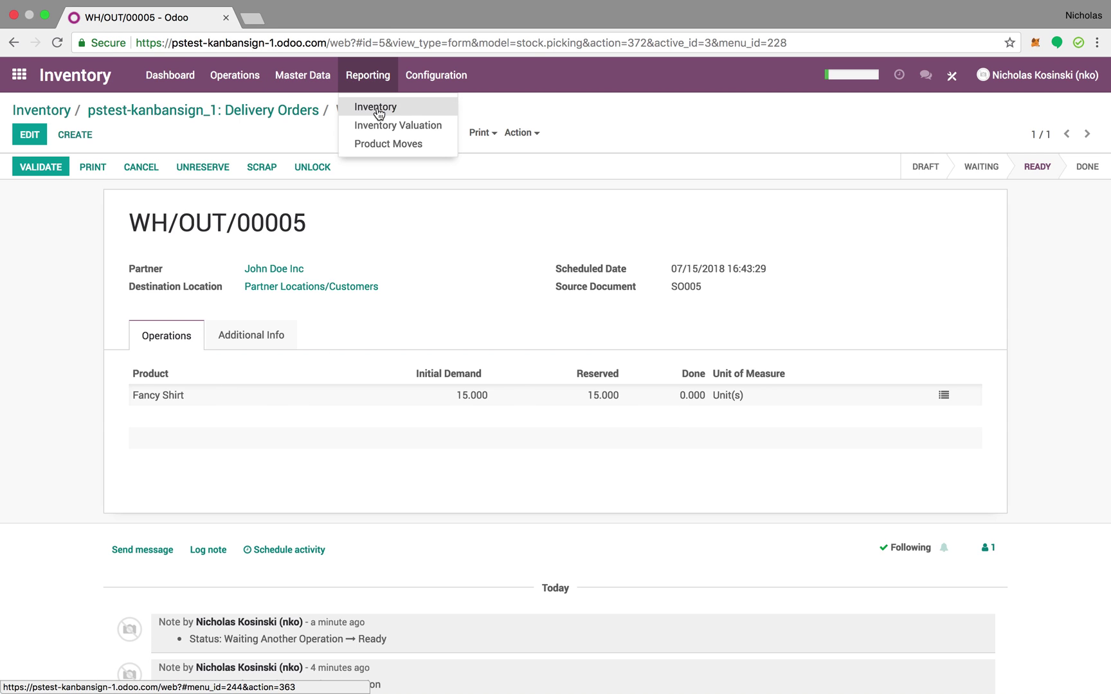
{"action": "left_click", "coordinate": [405, 110]}
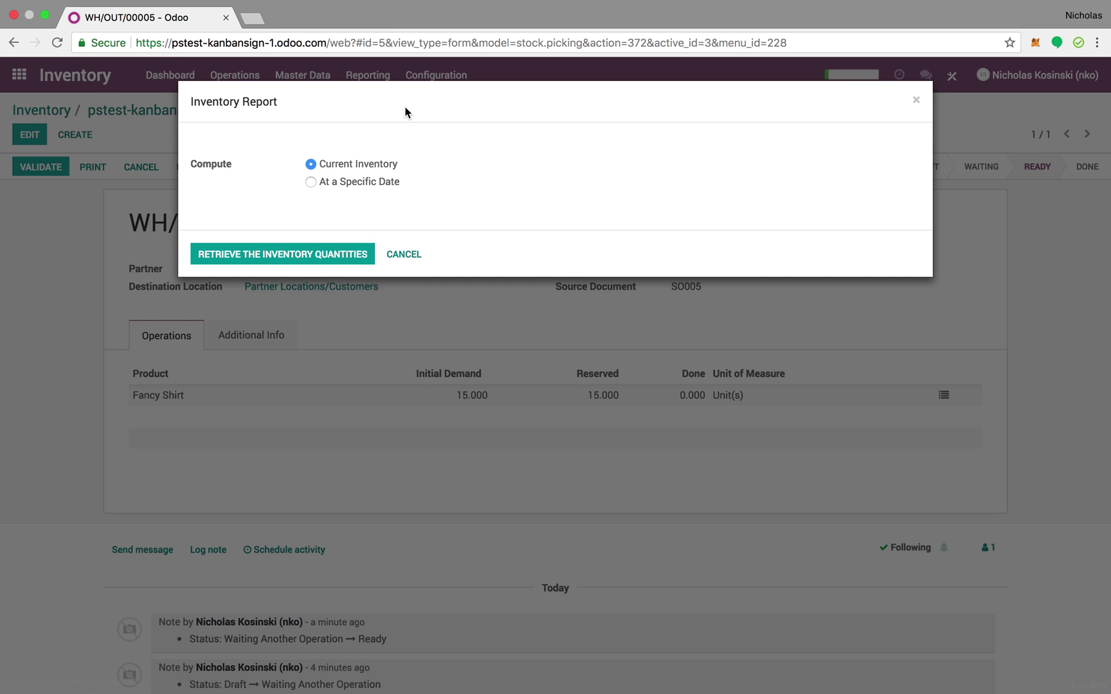
{"action": "left_click", "coordinate": [296, 254]}
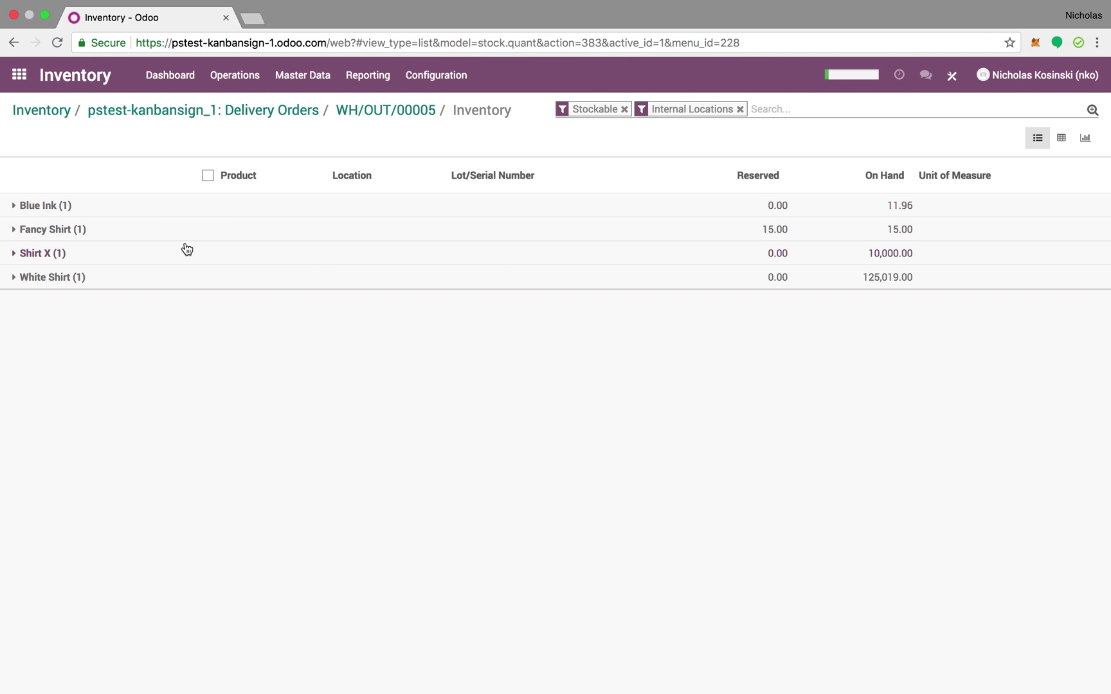
{"action": "left_click", "coordinate": [208, 213]}
{"action": "left_click", "coordinate": [211, 212]}
{"action": "left_click", "coordinate": [201, 251]}
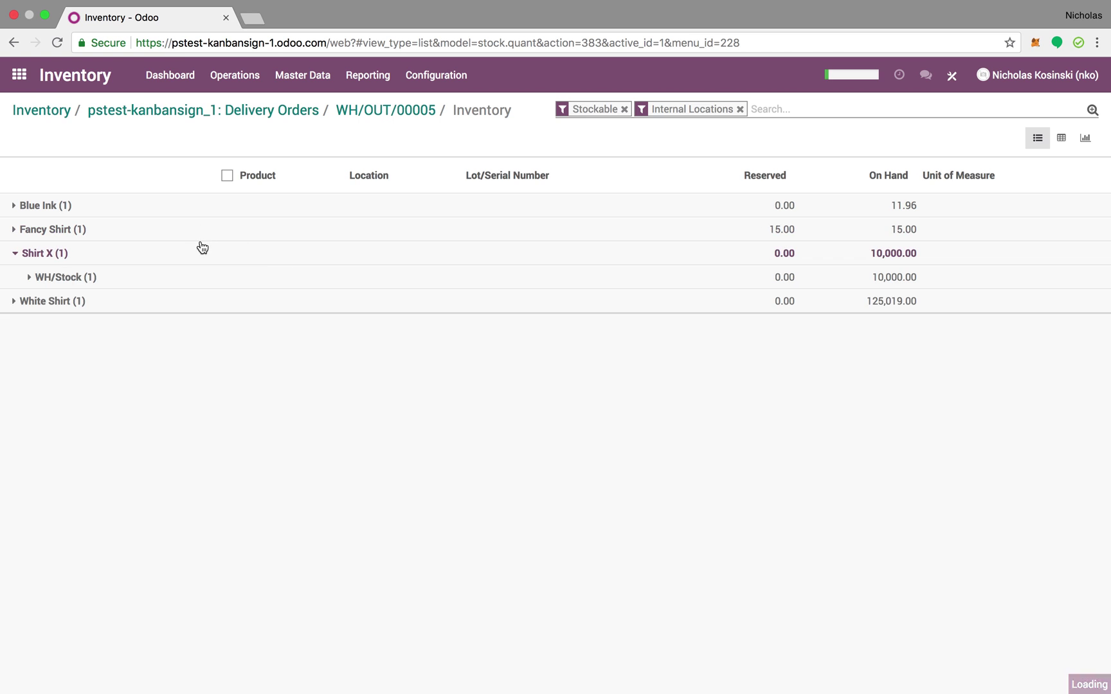
{"action": "left_click", "coordinate": [172, 232]}
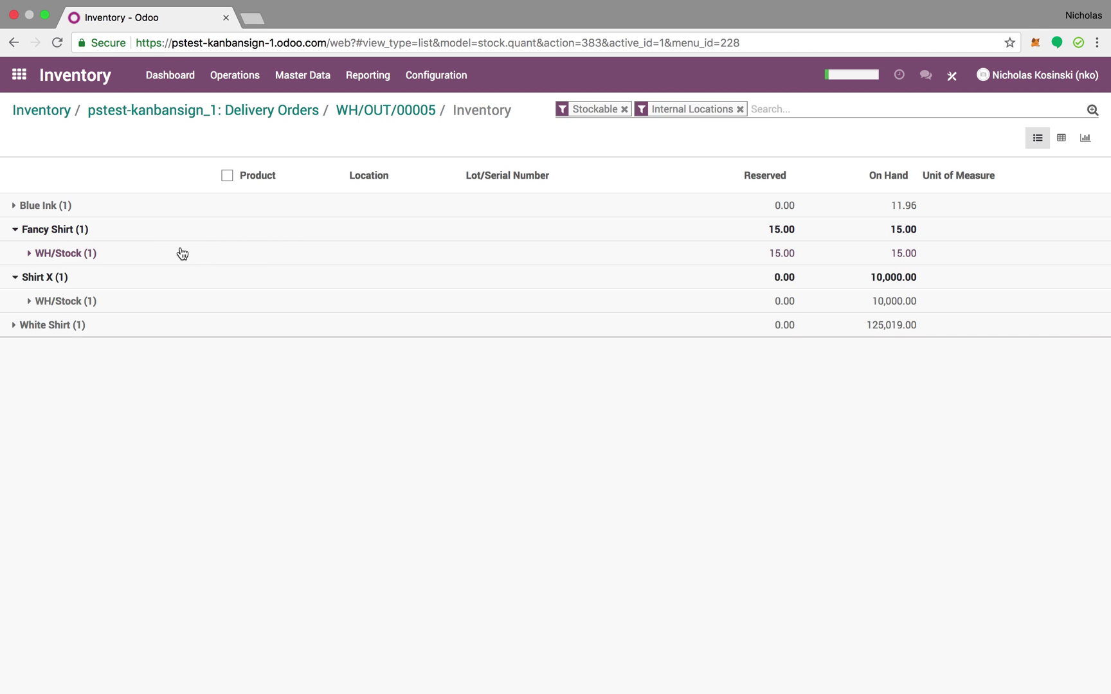
{"action": "left_click", "coordinate": [179, 253]}
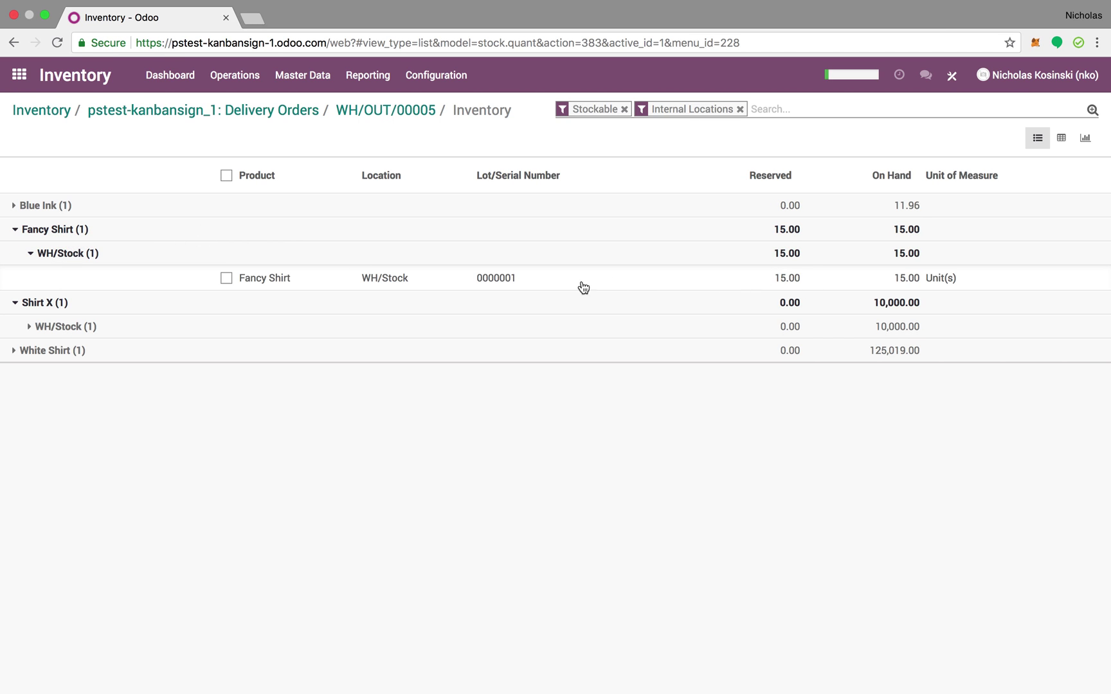
{"action": "left_click", "coordinate": [415, 330]}
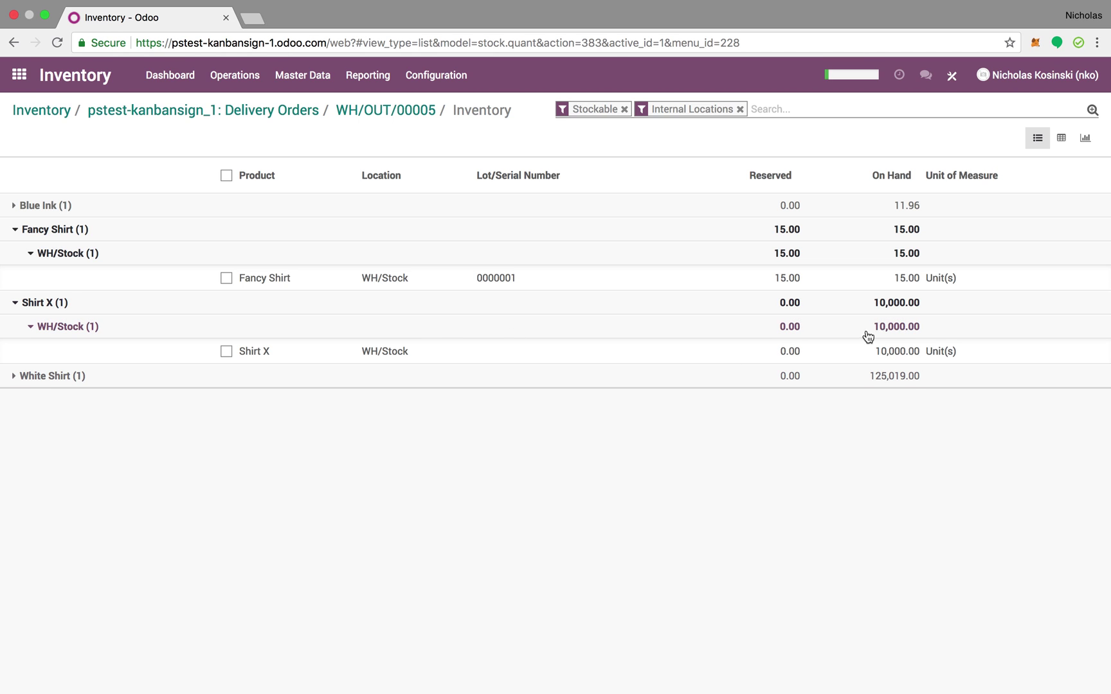
{"action": "left_click", "coordinate": [758, 381]}
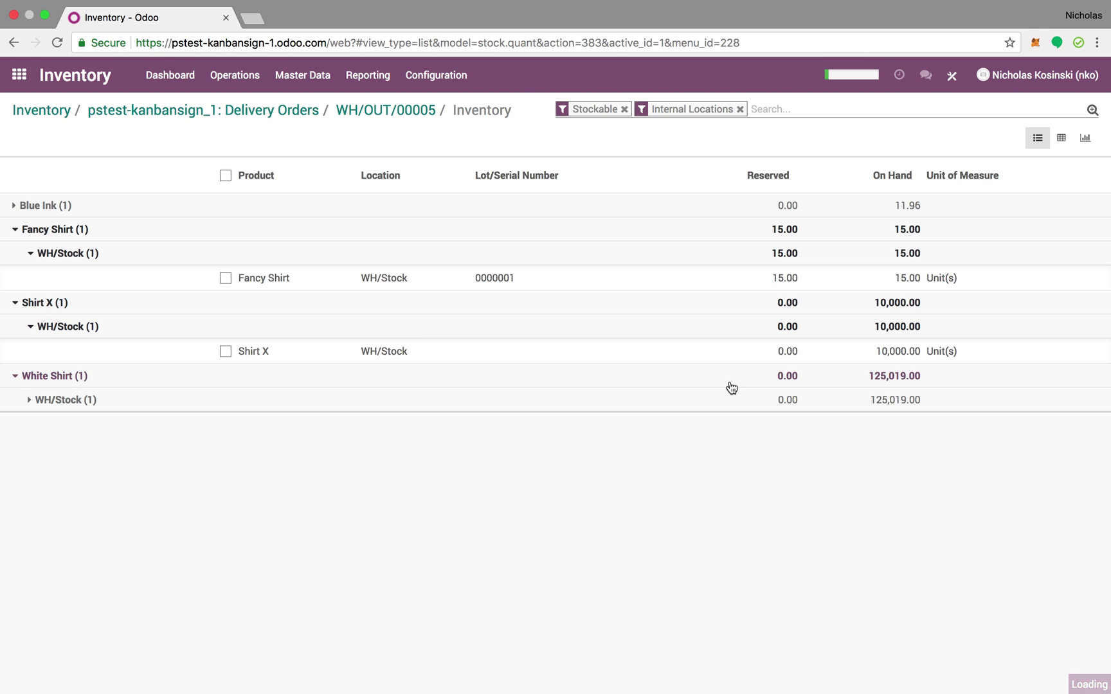
{"action": "left_click", "coordinate": [676, 402]}
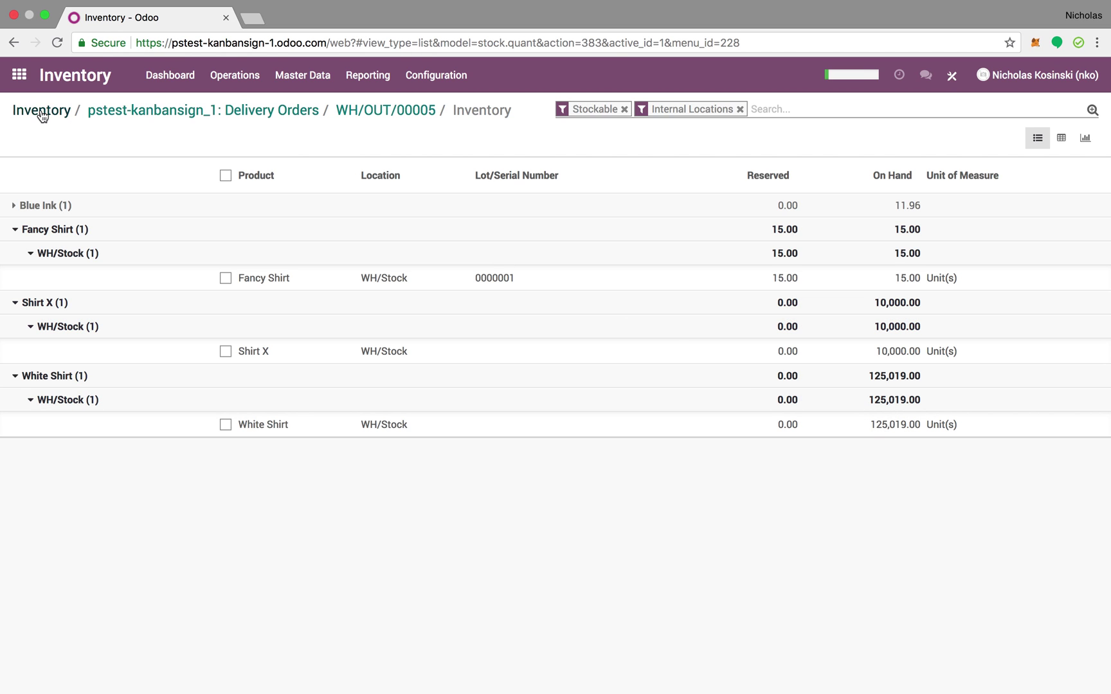
Step: Set the done quantity to 15 for lot 0000001 on the ready Fancy Shirt delivery order, and validate the delivery
{"action": "left_click", "coordinate": [184, 85]}
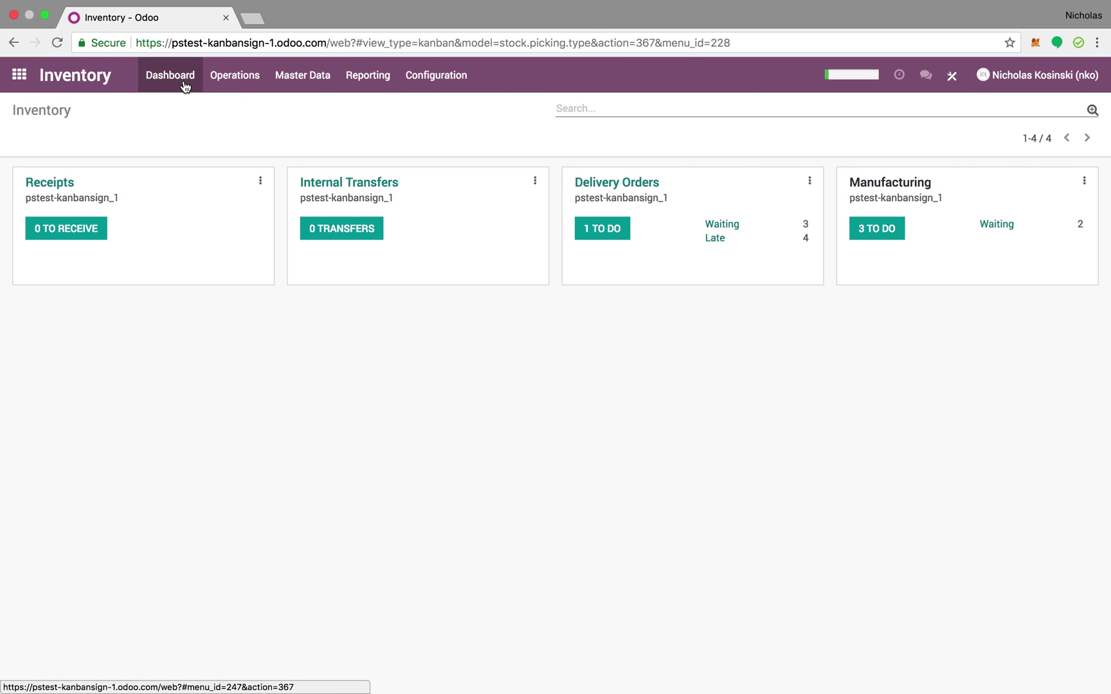
{"action": "left_click", "coordinate": [587, 228]}
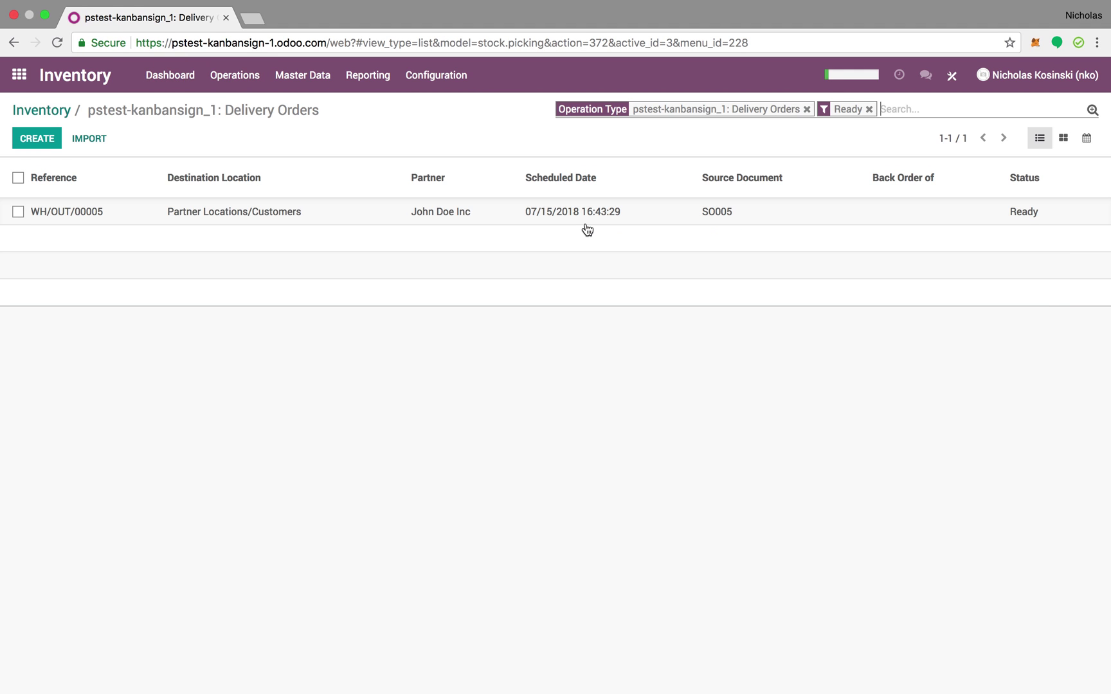
{"action": "left_click", "coordinate": [561, 215]}
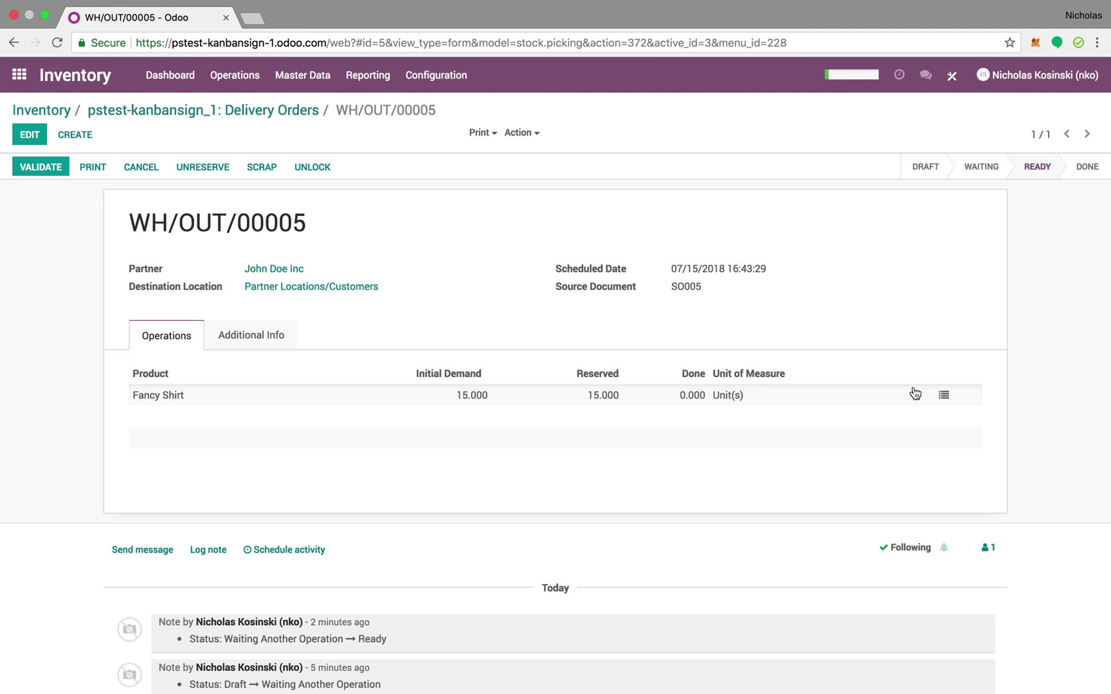
{"action": "left_click", "coordinate": [944, 397]}
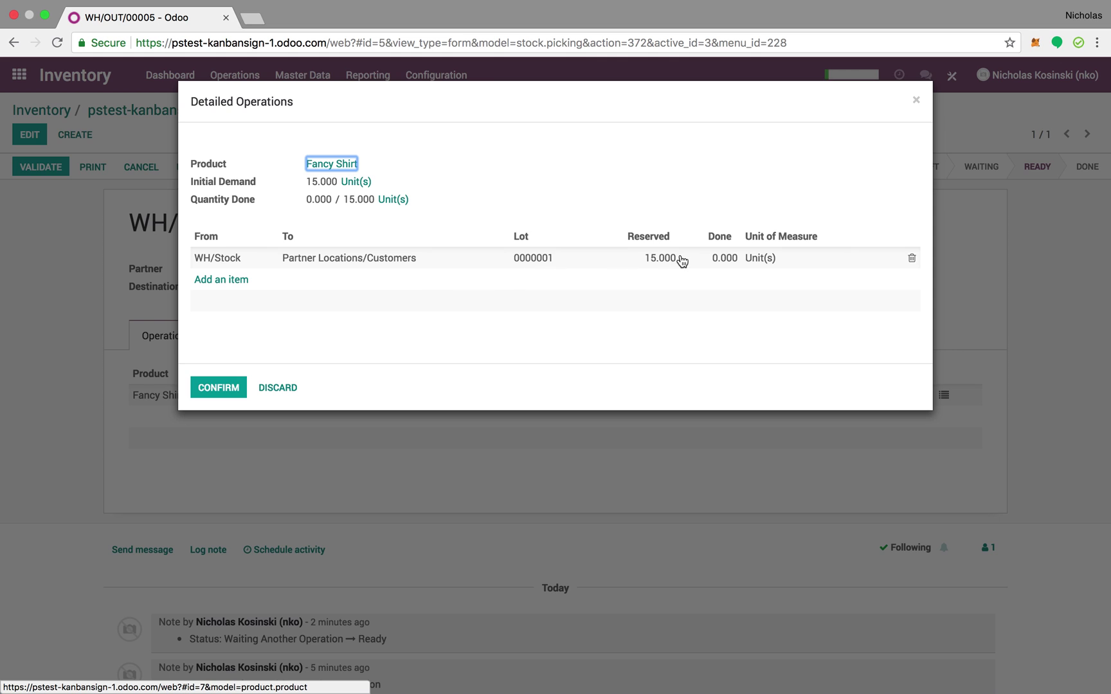
{"action": "left_click", "coordinate": [713, 258]}
{"action": "type", "text": "15"}
{"action": "left_click", "coordinate": [707, 330]}
{"action": "left_click", "coordinate": [218, 387]}
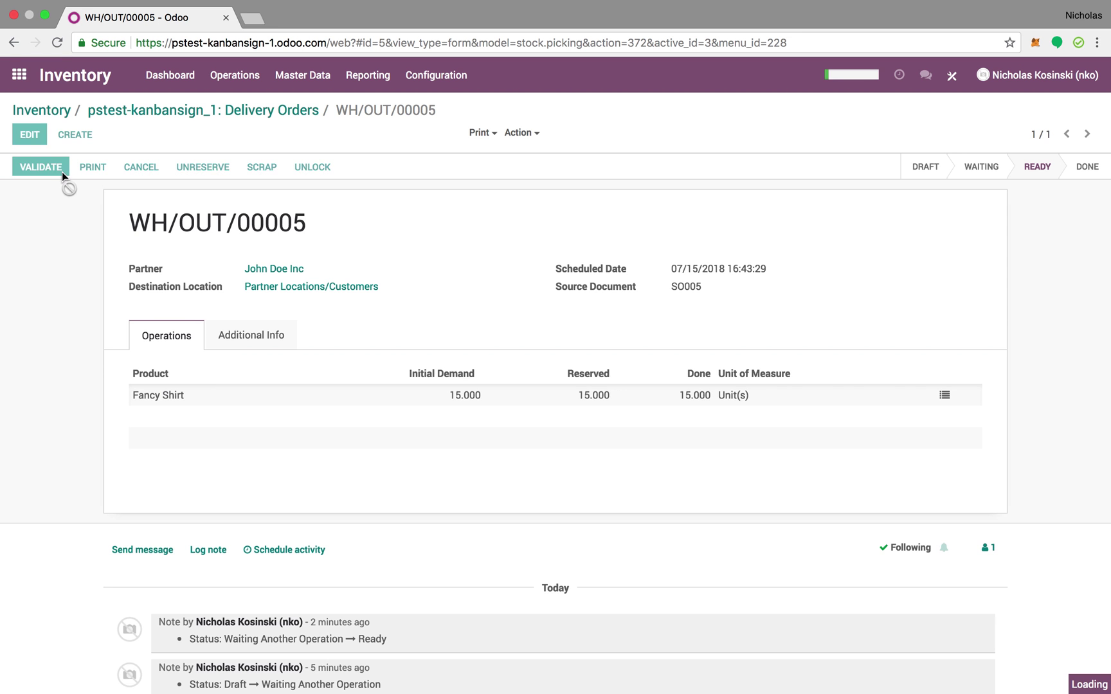
{"action": "left_click", "coordinate": [59, 171]}
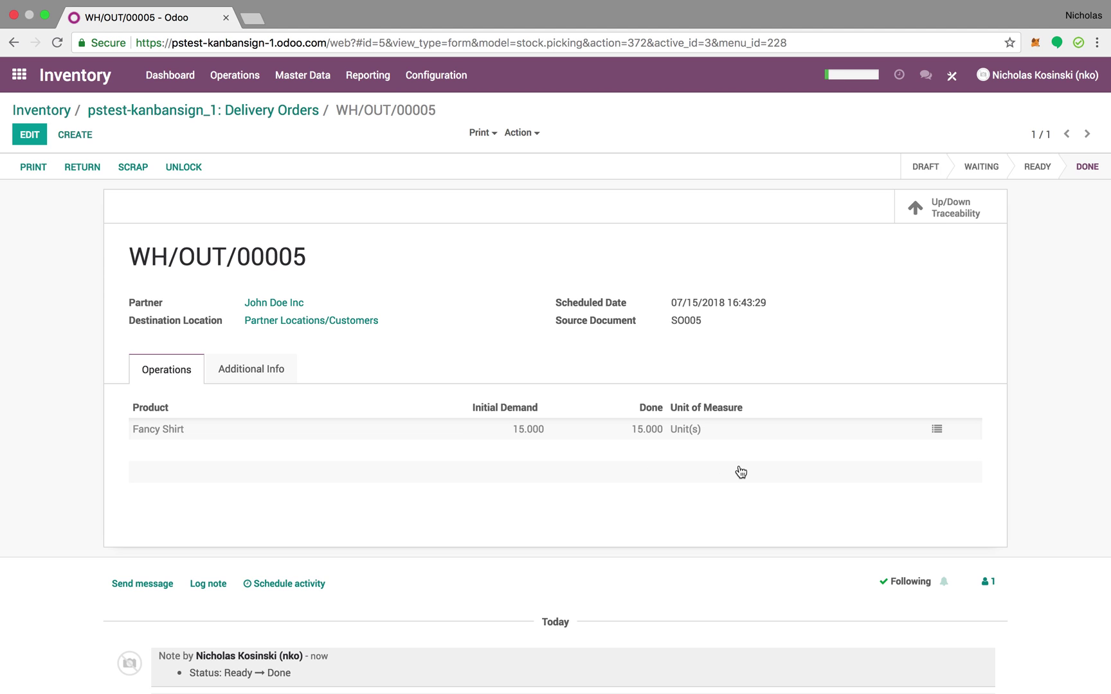
Step: Open the delivery's upstream traceability report and expand the Fancy Shirt lot to examine its origin
{"action": "left_click", "coordinate": [977, 214]}
{"action": "left_click", "coordinate": [119, 292]}
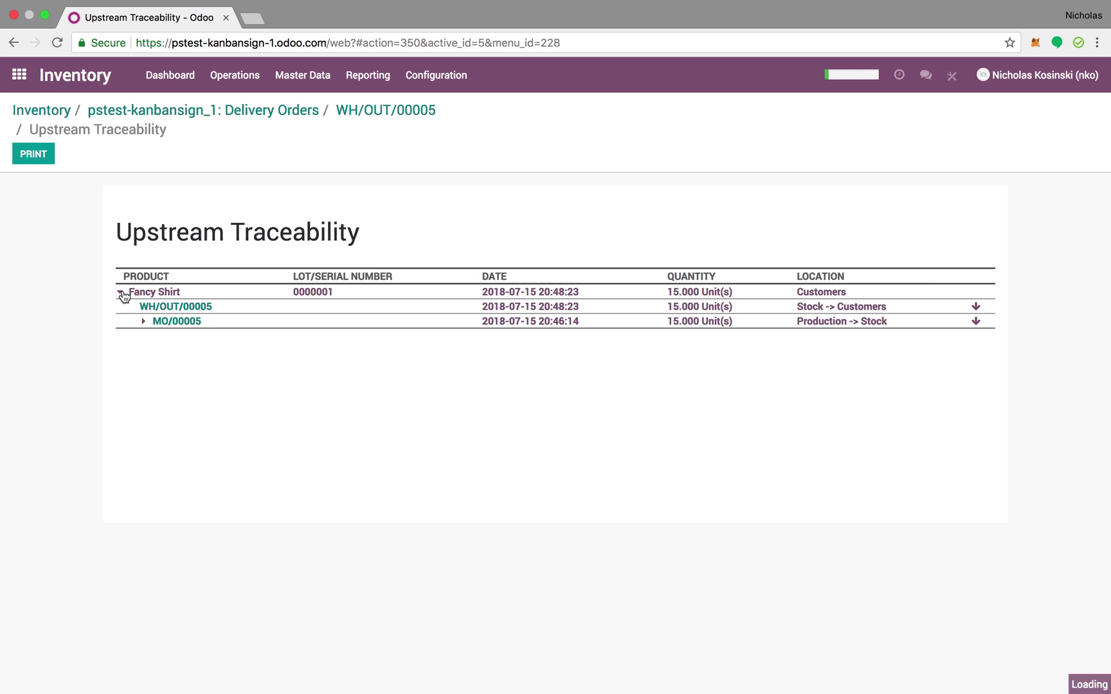
Step: Expand MO/00005 and its White Shirt and Blue Ink components in the traceability report to examine their origin
{"action": "left_click", "coordinate": [144, 321]}
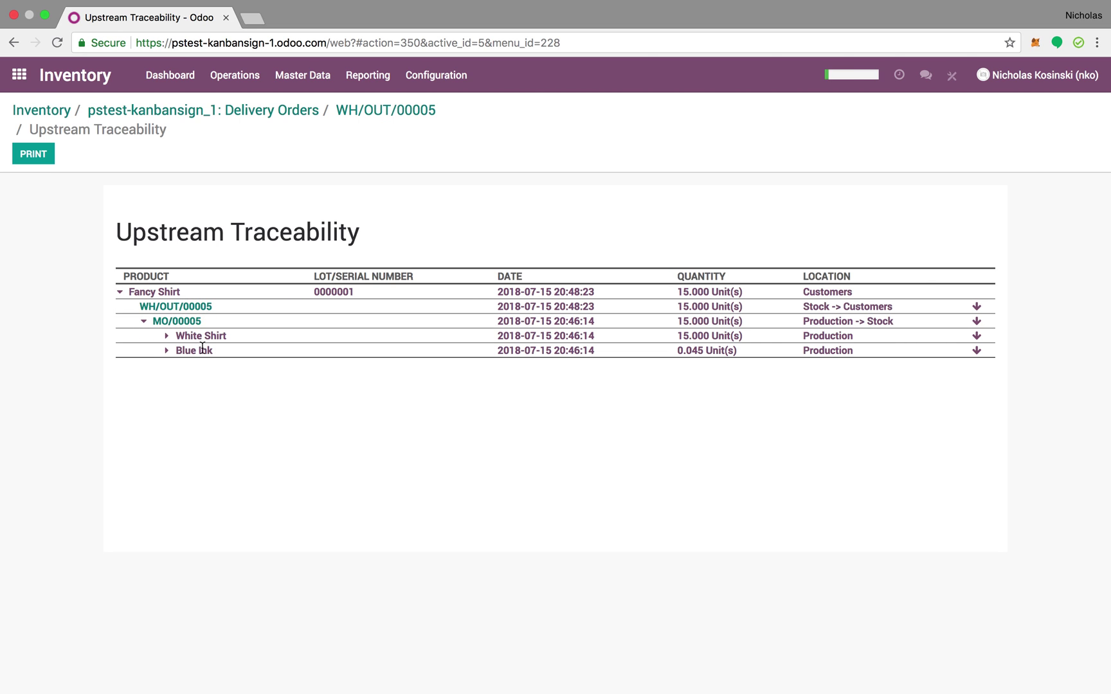
{"action": "left_click", "coordinate": [167, 337]}
{"action": "left_click", "coordinate": [167, 379]}
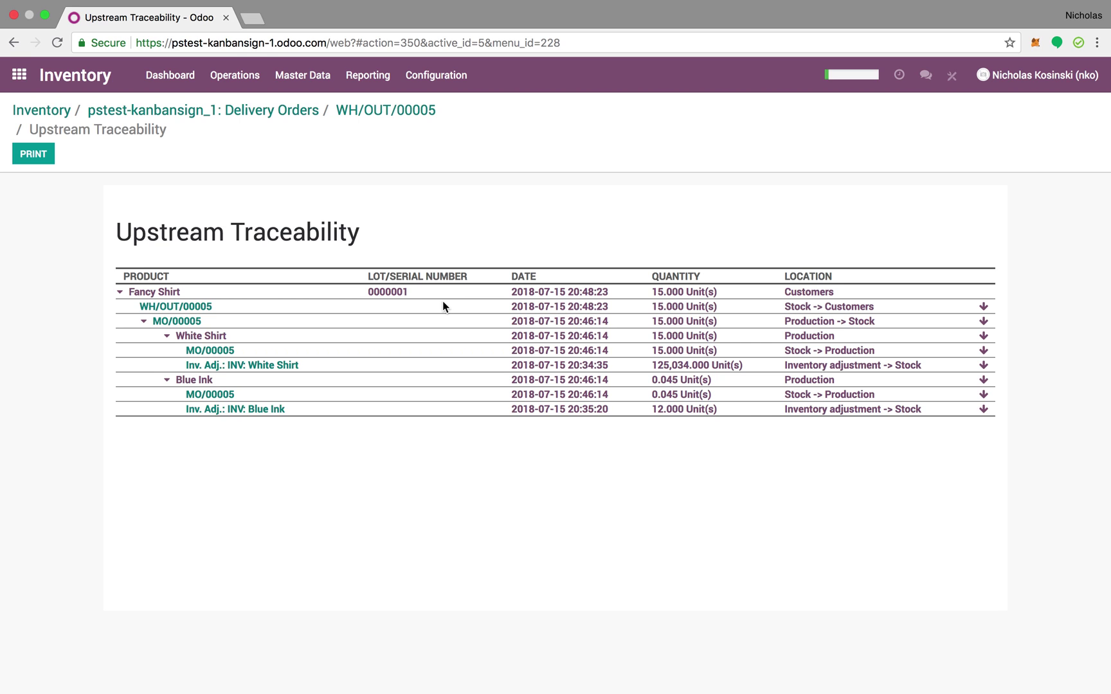
Step: Switch to Sales and open order SO005 from the orders to invoice
{"action": "left_click", "coordinate": [70, 111]}
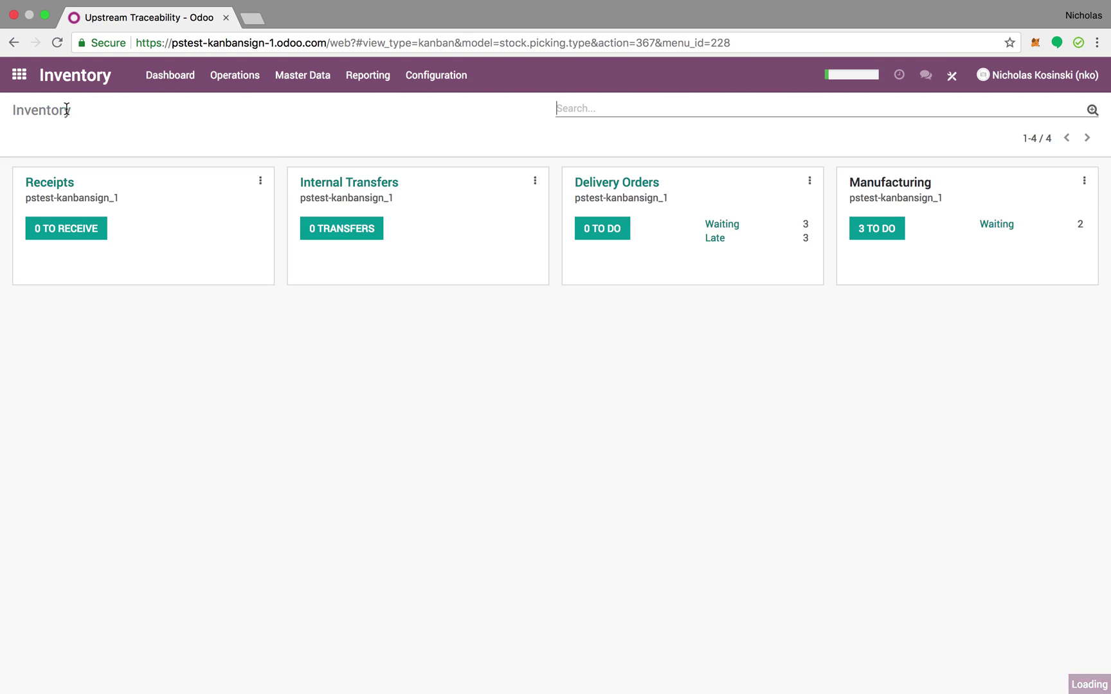
{"action": "left_click", "coordinate": [24, 93]}
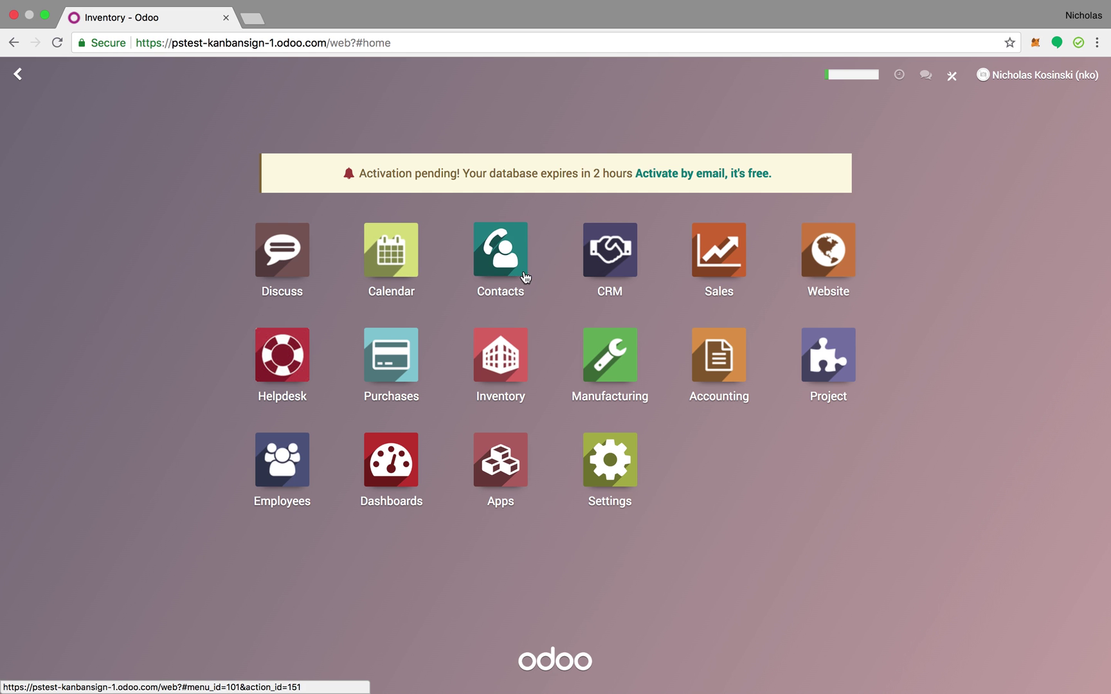
{"action": "left_click", "coordinate": [719, 253]}
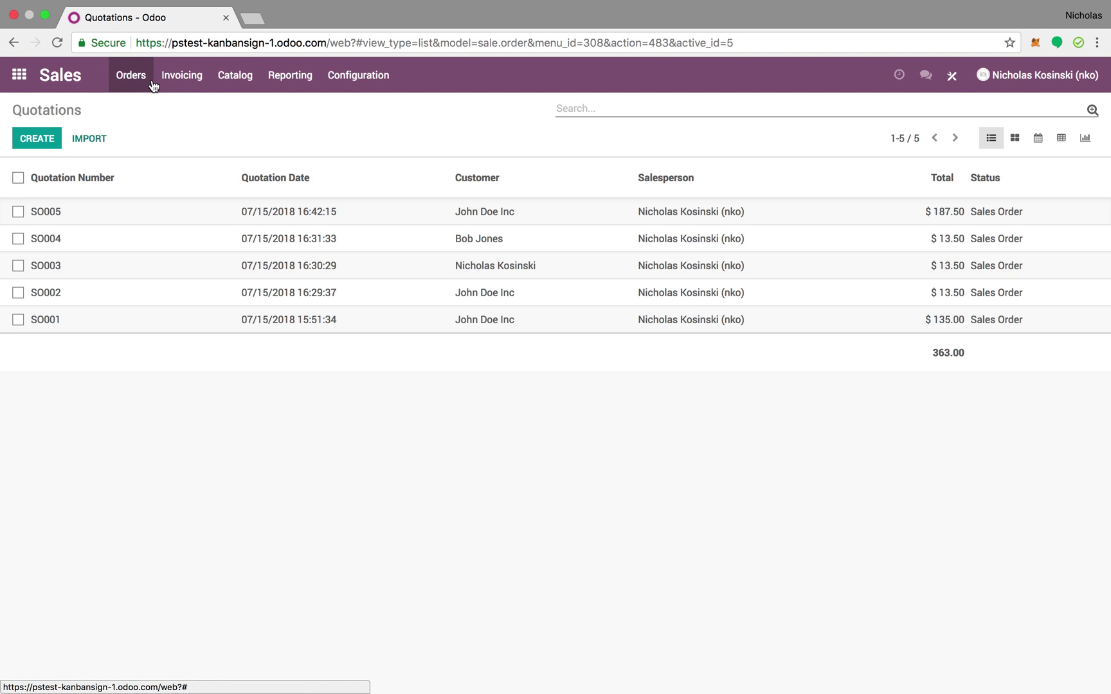
{"action": "left_click", "coordinate": [172, 85]}
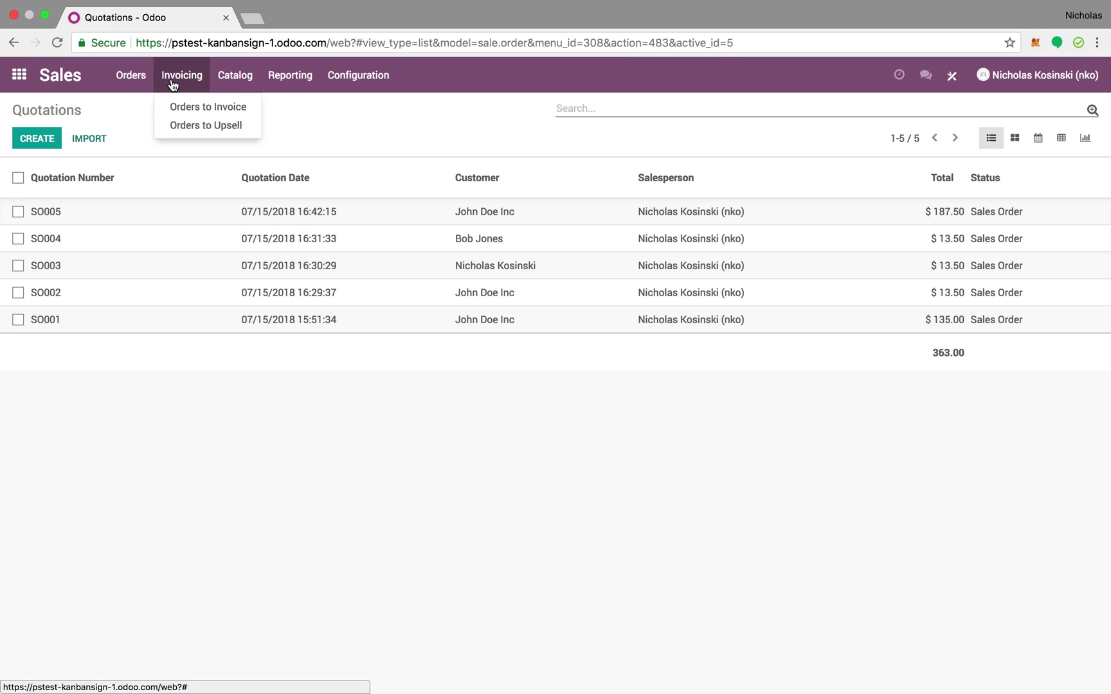
{"action": "left_click", "coordinate": [185, 108]}
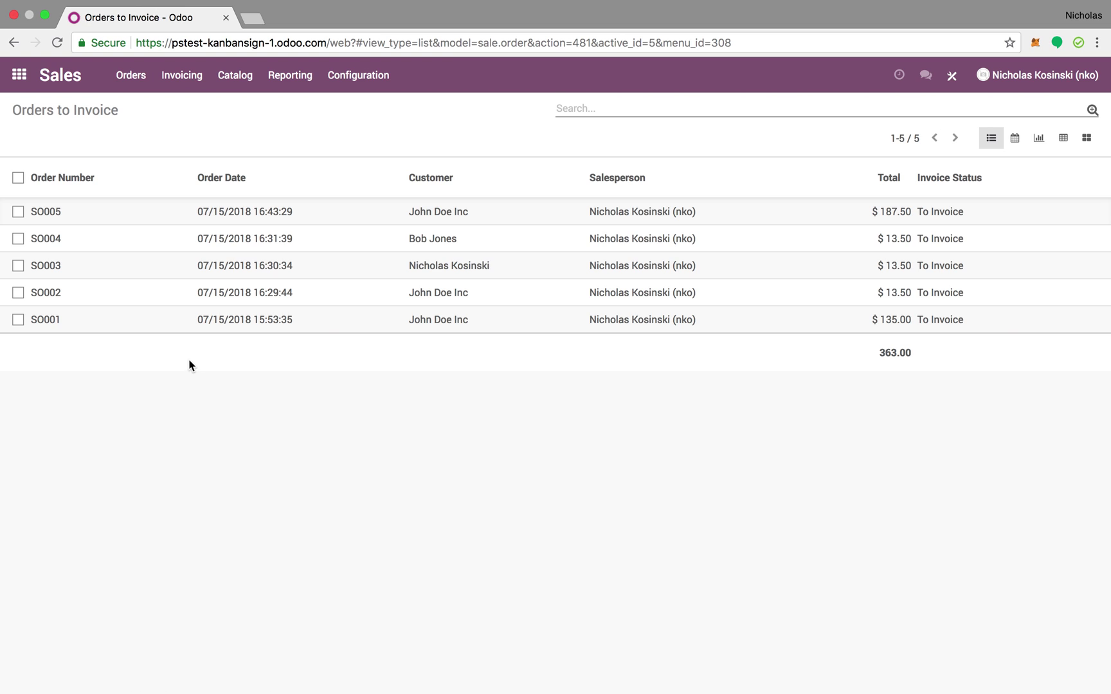
{"action": "left_click", "coordinate": [56, 209]}
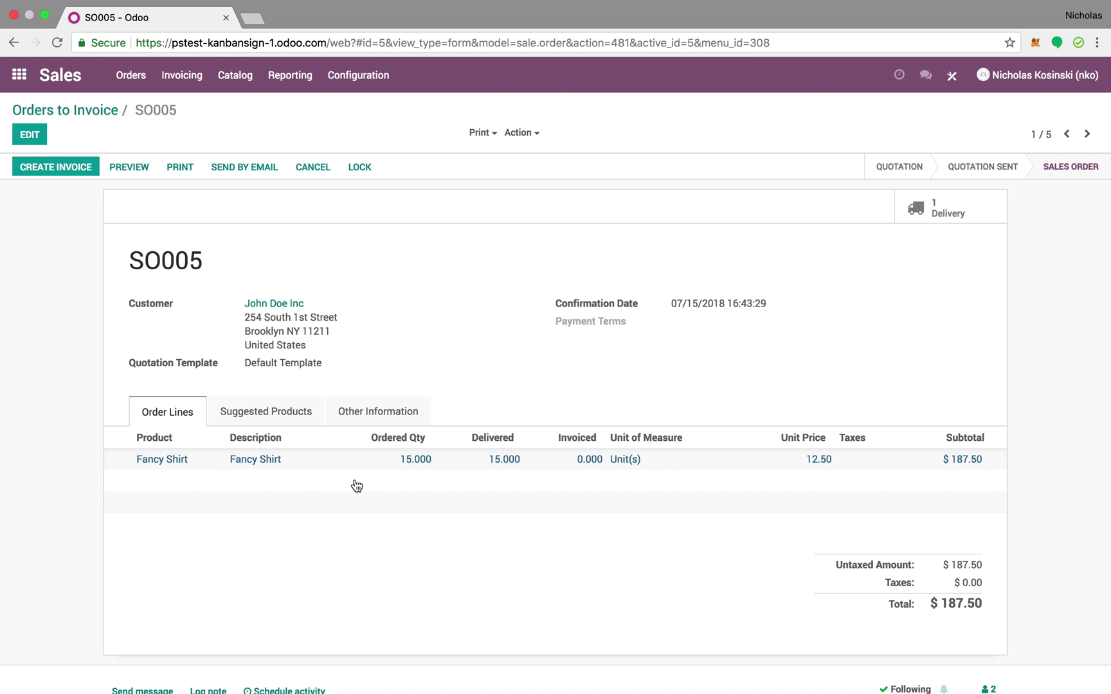
Step: View SO005's linked delivery and look at the order's invoicing options without creating an invoice
{"action": "left_click", "coordinate": [926, 215]}
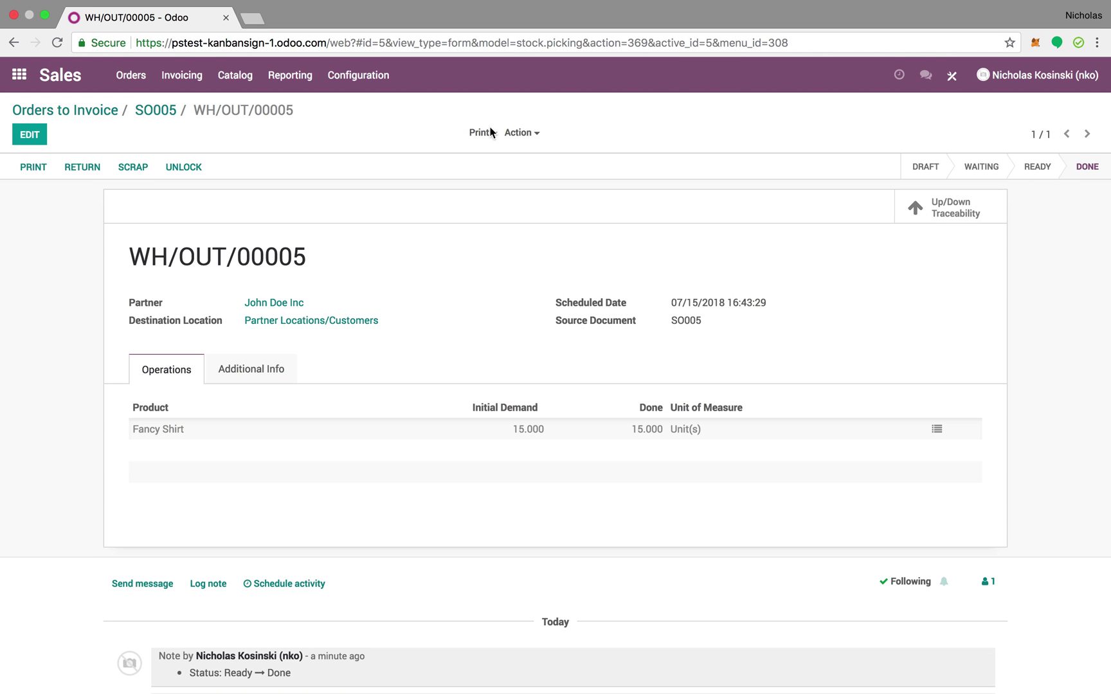
{"action": "left_click", "coordinate": [171, 111]}
{"action": "left_click", "coordinate": [76, 171]}
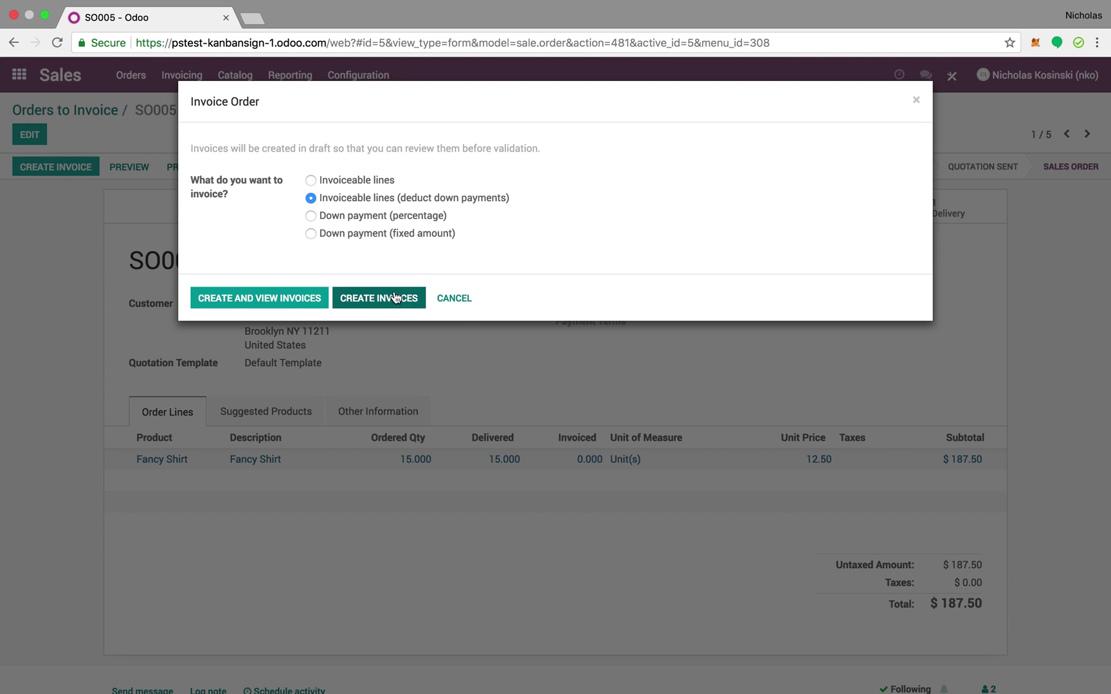
{"action": "left_click", "coordinate": [458, 298]}
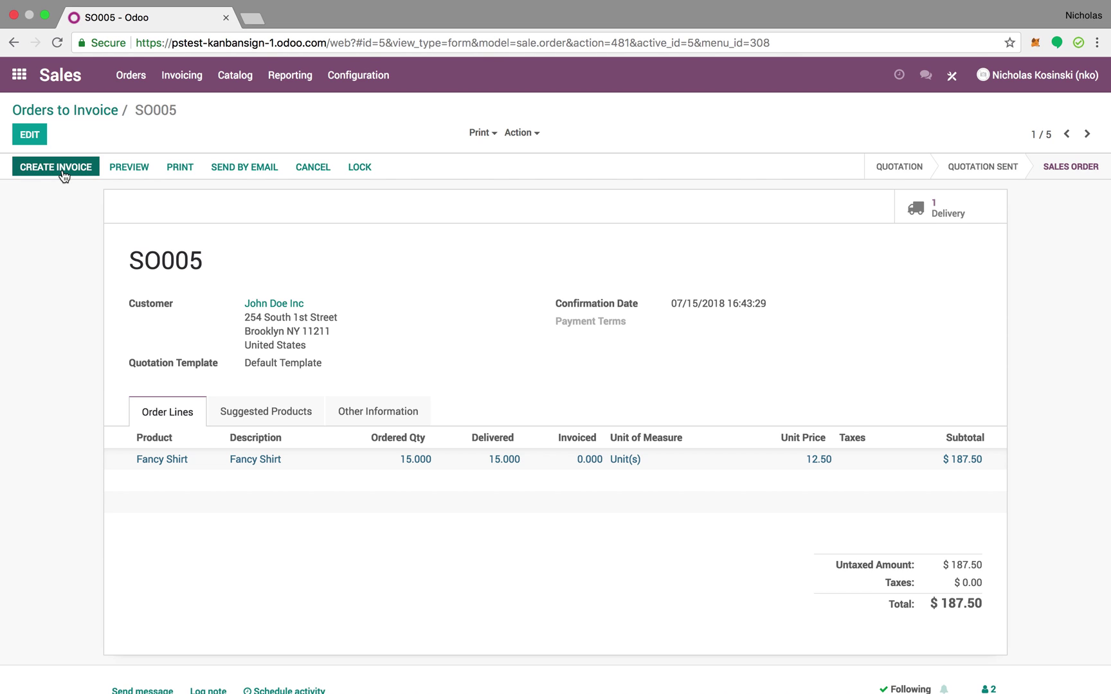
Step: Open SO001 from the sales orders list and page through the order records to examine their contents
{"action": "left_click", "coordinate": [181, 75]}
{"action": "left_click", "coordinate": [133, 78]}
{"action": "left_click", "coordinate": [132, 78]}
{"action": "left_click", "coordinate": [136, 122]}
{"action": "left_click", "coordinate": [285, 324]}
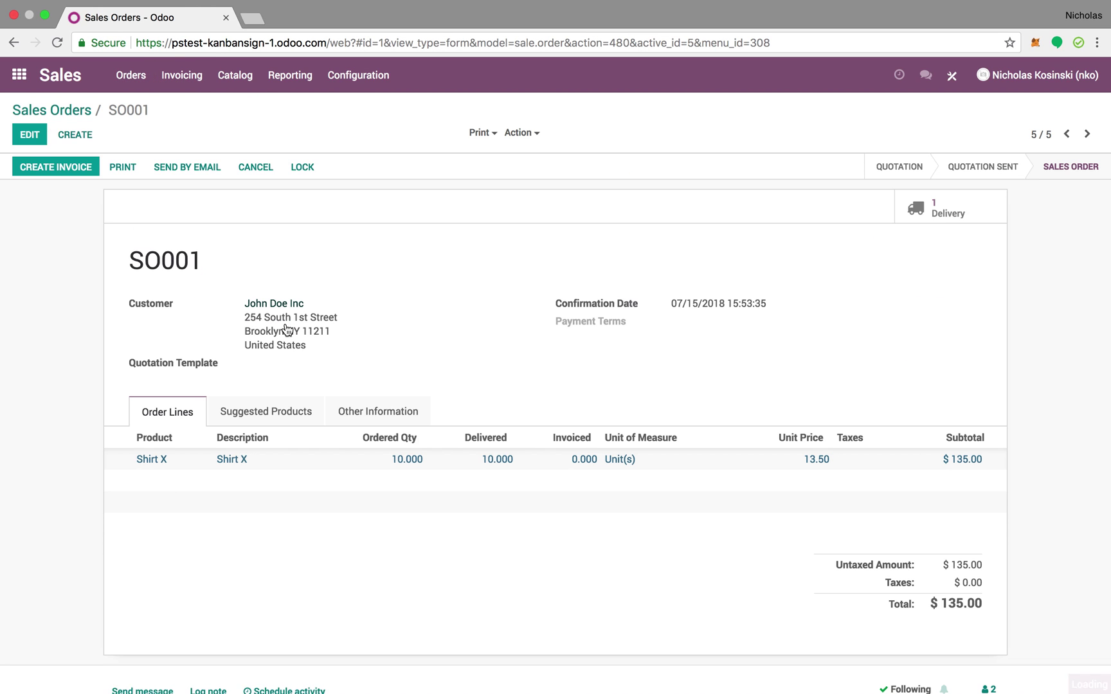
{"action": "left_click", "coordinate": [1067, 135]}
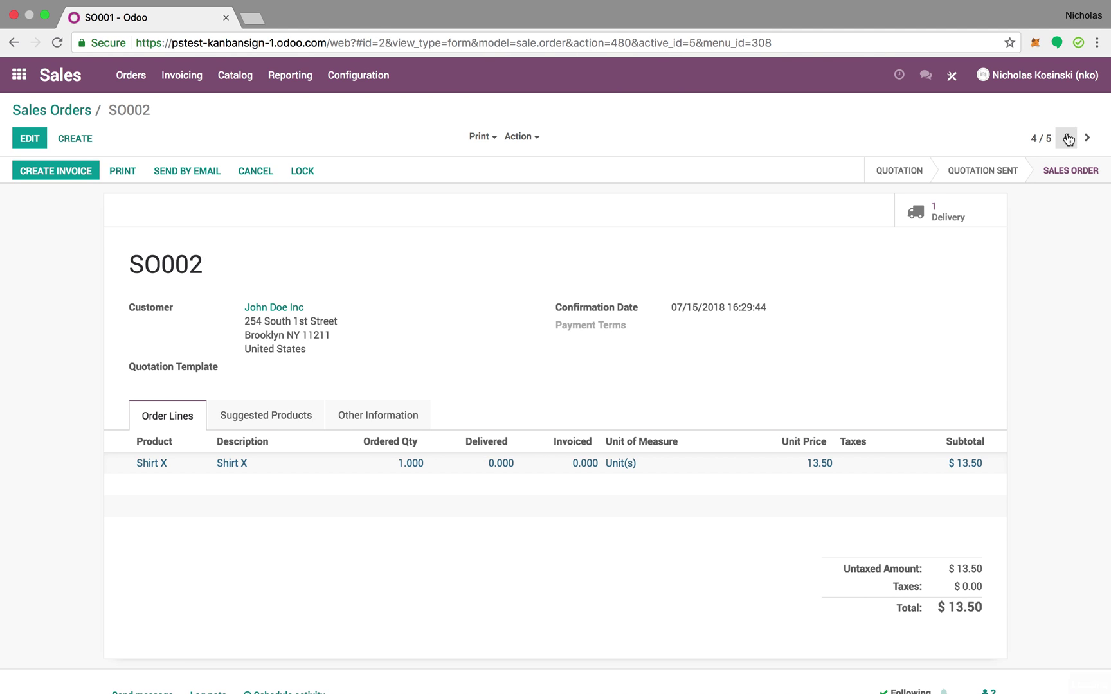
{"action": "left_click", "coordinate": [1067, 134]}
{"action": "left_click", "coordinate": [1067, 136]}
{"action": "left_click", "coordinate": [1067, 136]}
{"action": "left_click", "coordinate": [1067, 135]}
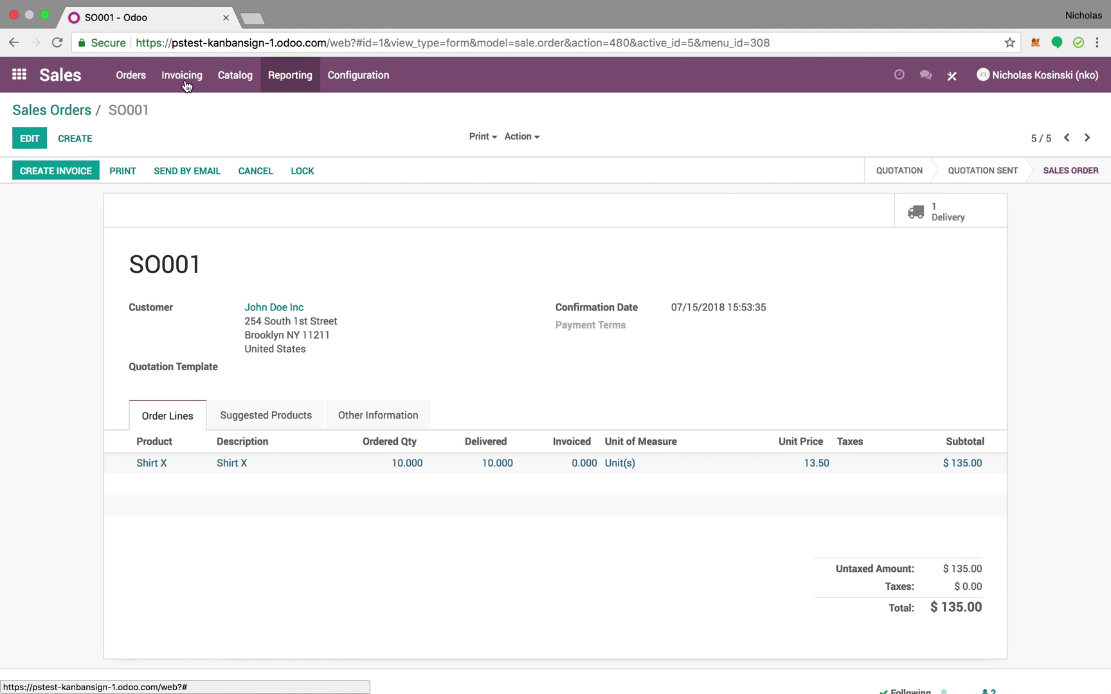
Step: Create and view an invoice for order SO005 from the orders to invoice, using Invoiceable lines (deduct down payments)
{"action": "left_click", "coordinate": [153, 79]}
{"action": "left_click", "coordinate": [182, 76]}
{"action": "left_click", "coordinate": [188, 107]}
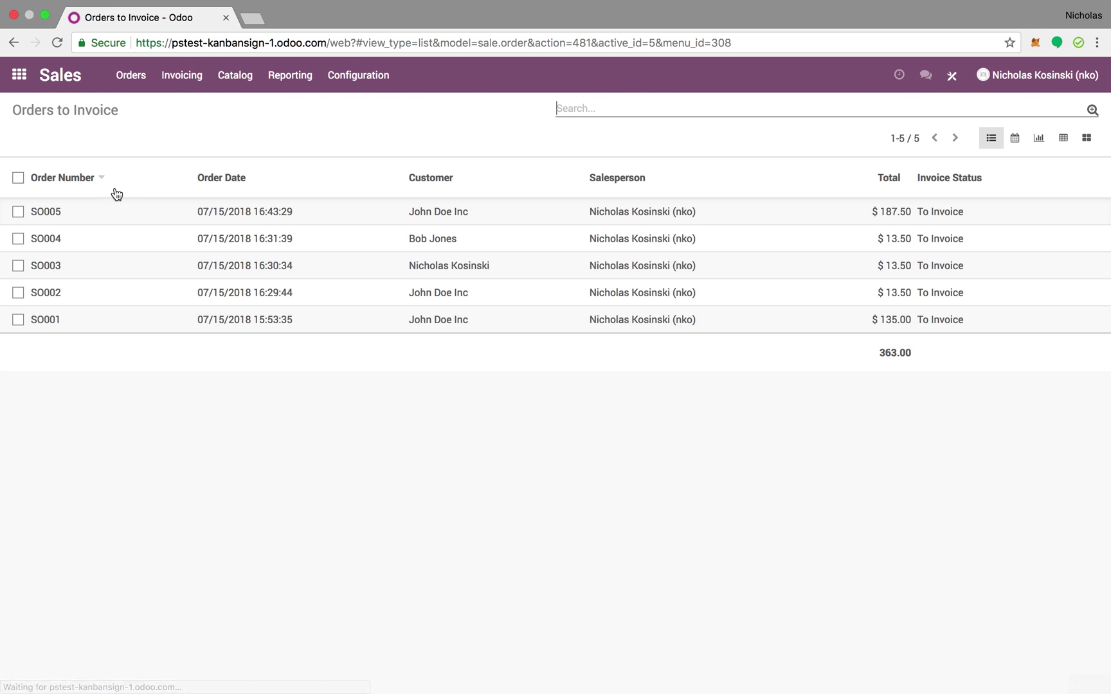
{"action": "left_click", "coordinate": [177, 211]}
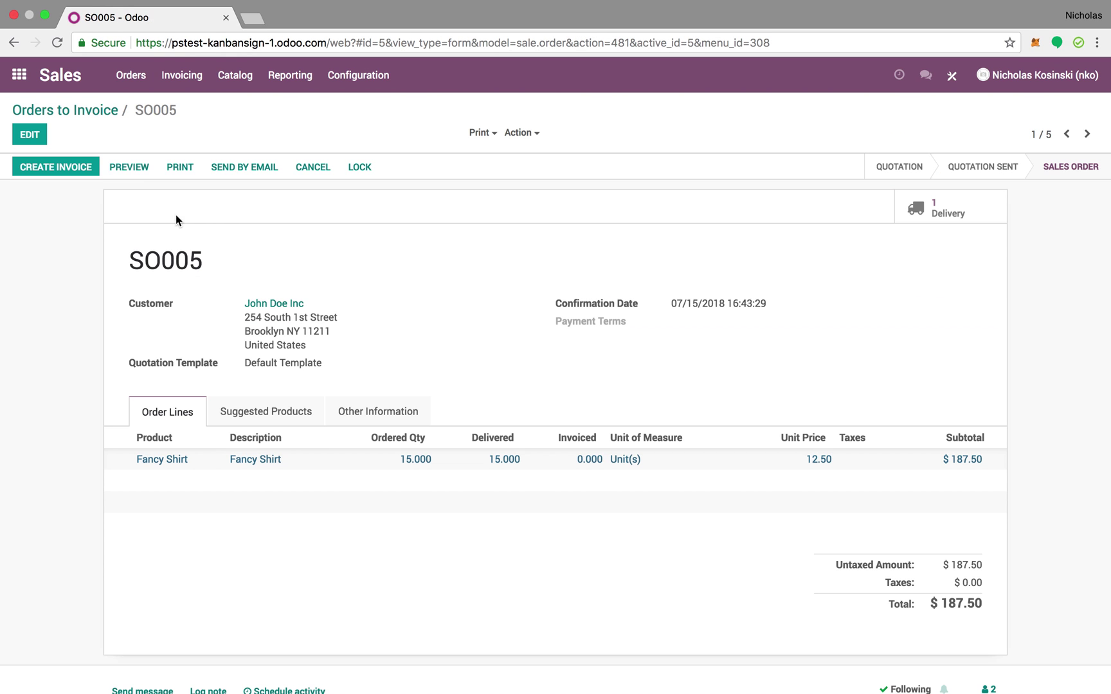
{"action": "left_click", "coordinate": [55, 169]}
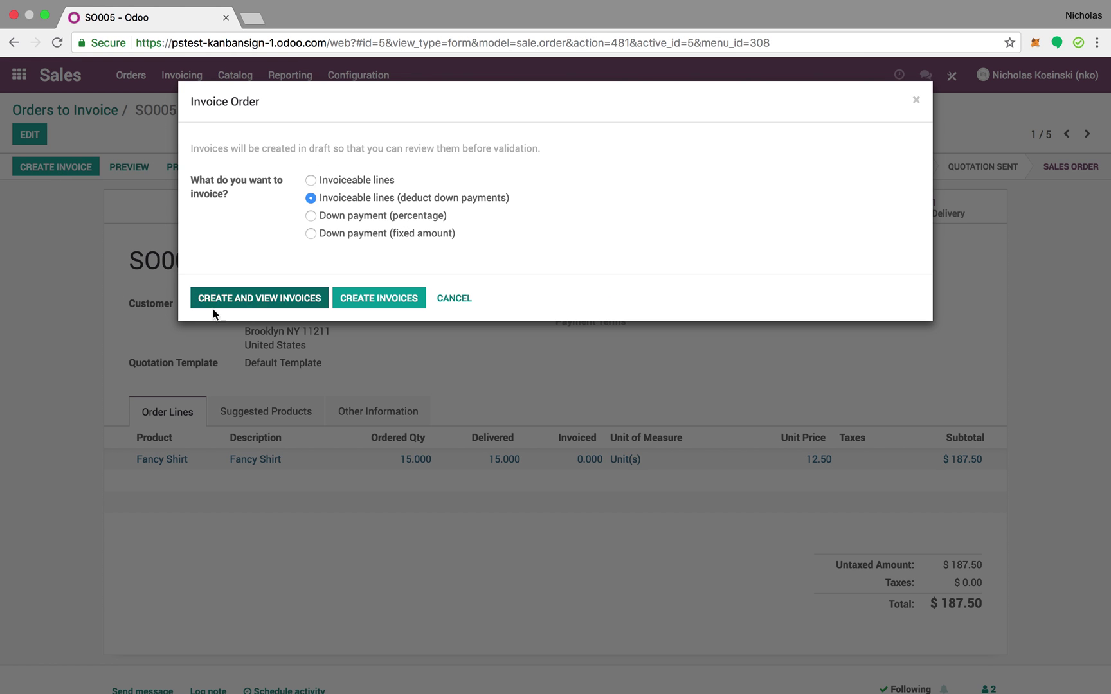
{"action": "left_click", "coordinate": [261, 301]}
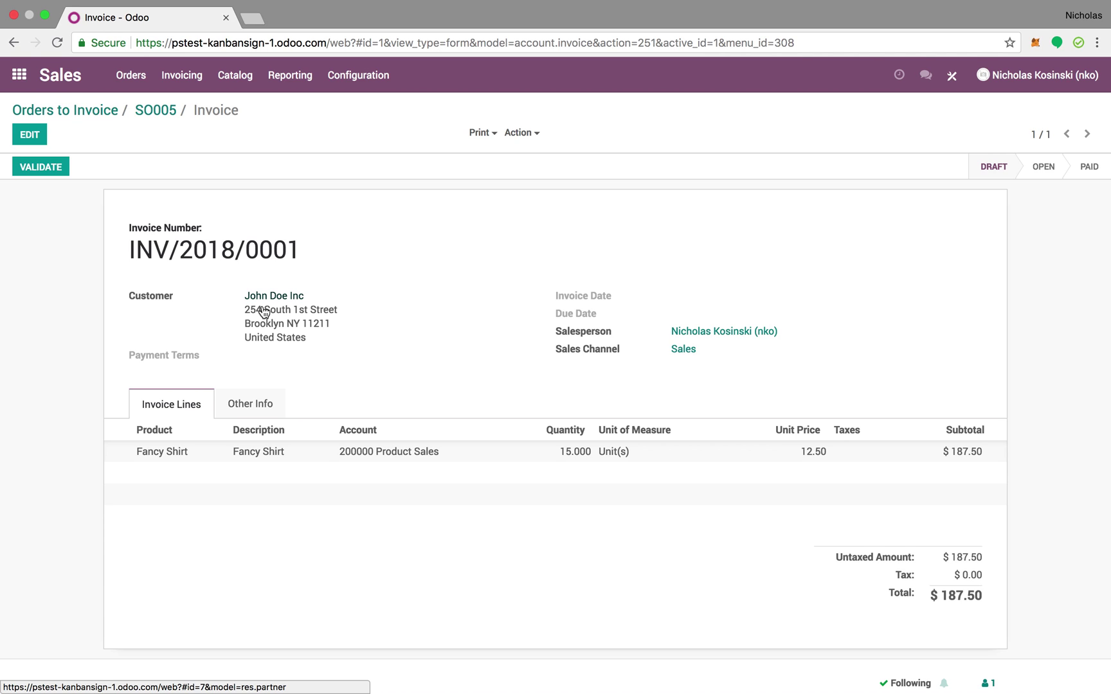
Step: Validate the draft invoice and open its journal entry to review the posted items
{"action": "left_click", "coordinate": [42, 167]}
{"action": "left_click", "coordinate": [261, 380]}
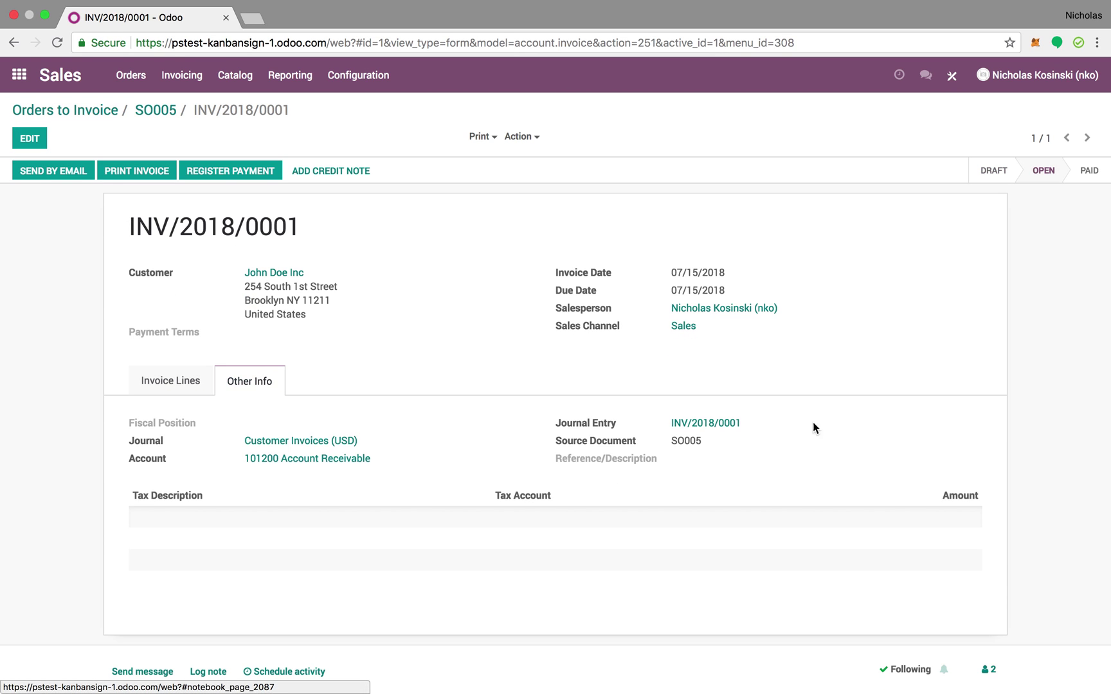
{"action": "left_click", "coordinate": [714, 424]}
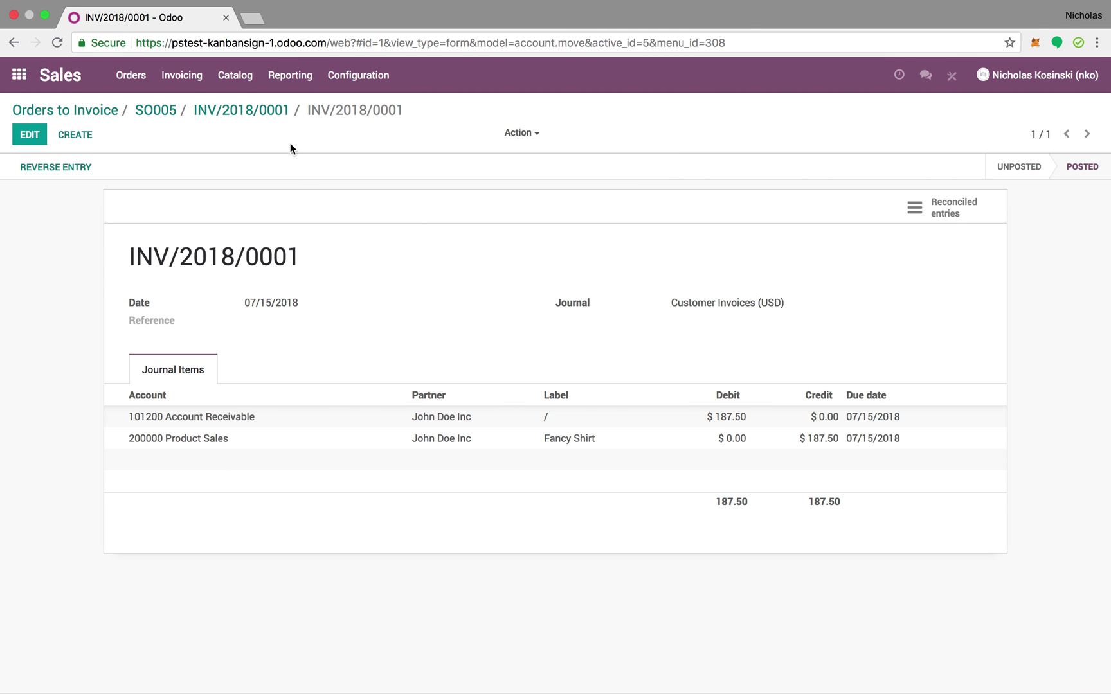
Step: Return to the invoice and view its payment registration form without registering a payment
{"action": "left_click", "coordinate": [255, 113]}
{"action": "left_click", "coordinate": [241, 171]}
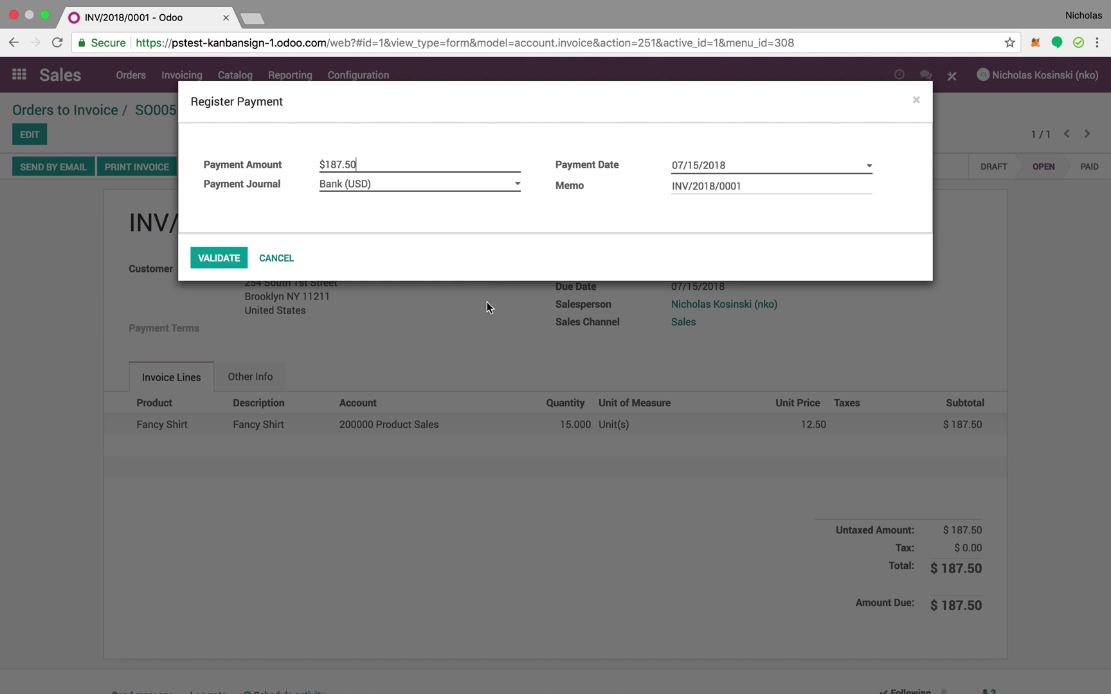
{"action": "left_click", "coordinate": [282, 257]}
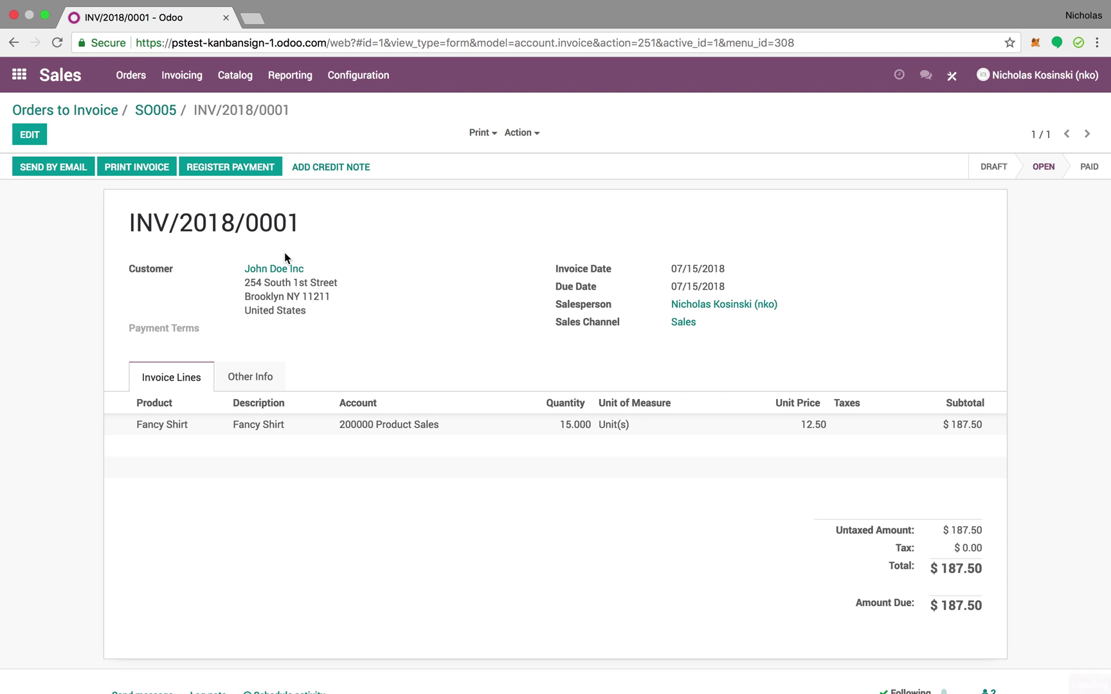
Step: In Accounting, create a received customer payment of $187.50 from John Doe Inc, then save and confirm it
{"action": "left_click", "coordinate": [19, 77]}
{"action": "left_click", "coordinate": [703, 357]}
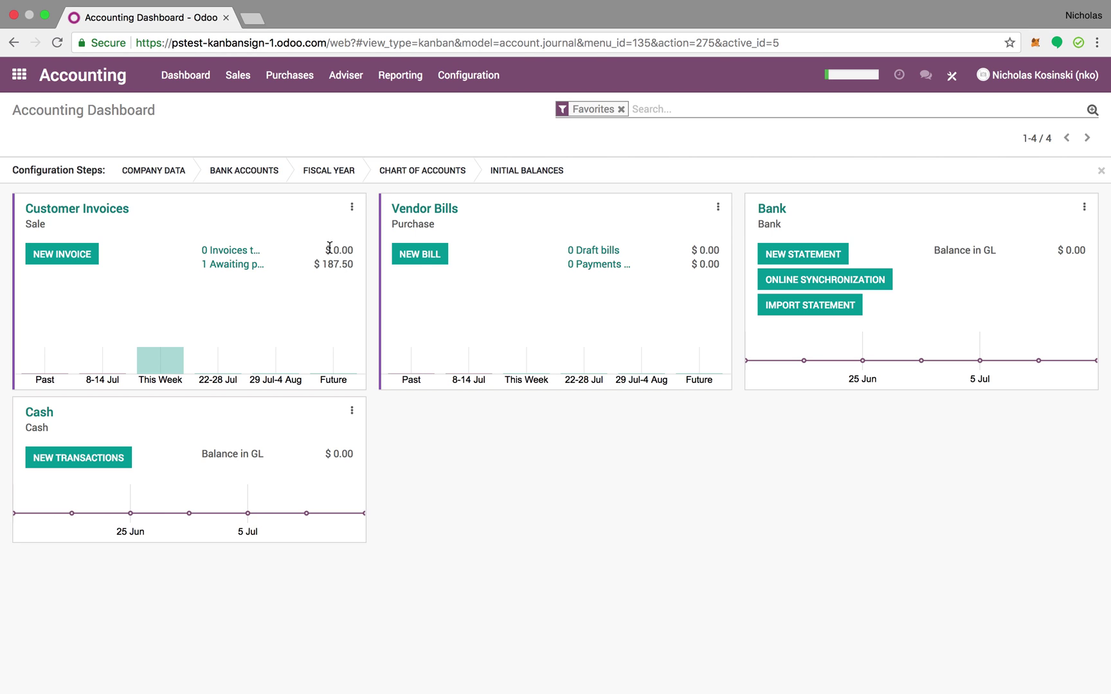
{"action": "left_click", "coordinate": [238, 75]}
{"action": "left_click", "coordinate": [243, 162]}
{"action": "left_click", "coordinate": [45, 144]}
{"action": "left_click", "coordinate": [331, 314]}
{"action": "left_click", "coordinate": [330, 346]}
{"action": "left_click_drag", "start_coordinate": [298, 327], "coordinate": [179, 321]}
{"action": "type", "text": "187.50"}
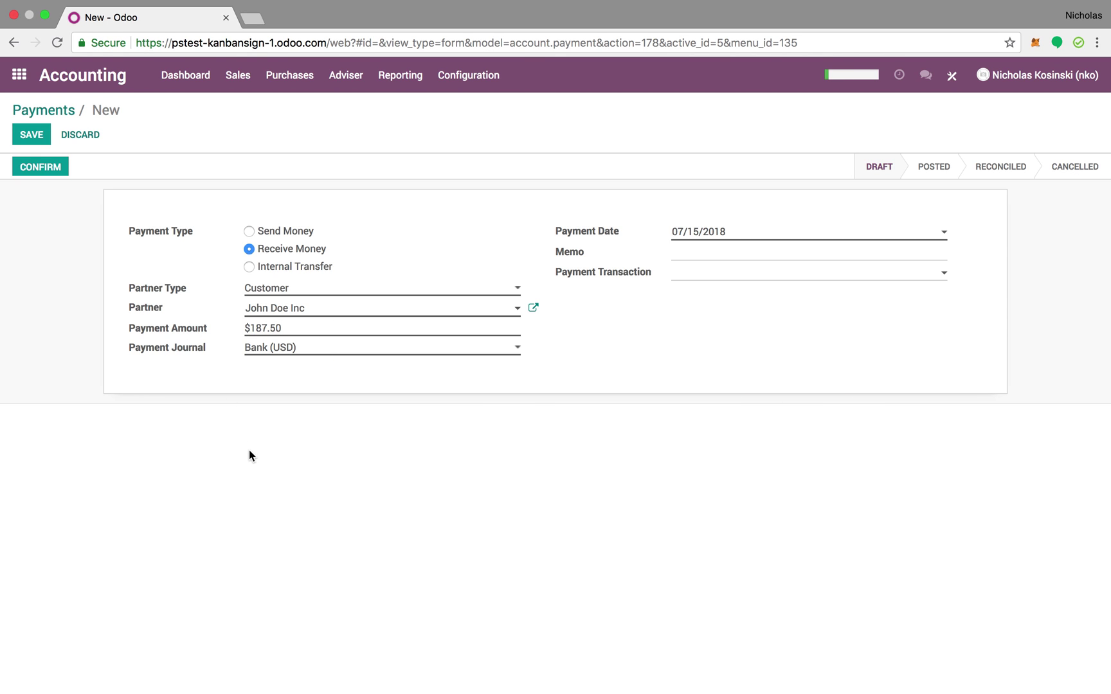
{"action": "left_click", "coordinate": [27, 137]}
{"action": "left_click", "coordinate": [25, 171]}
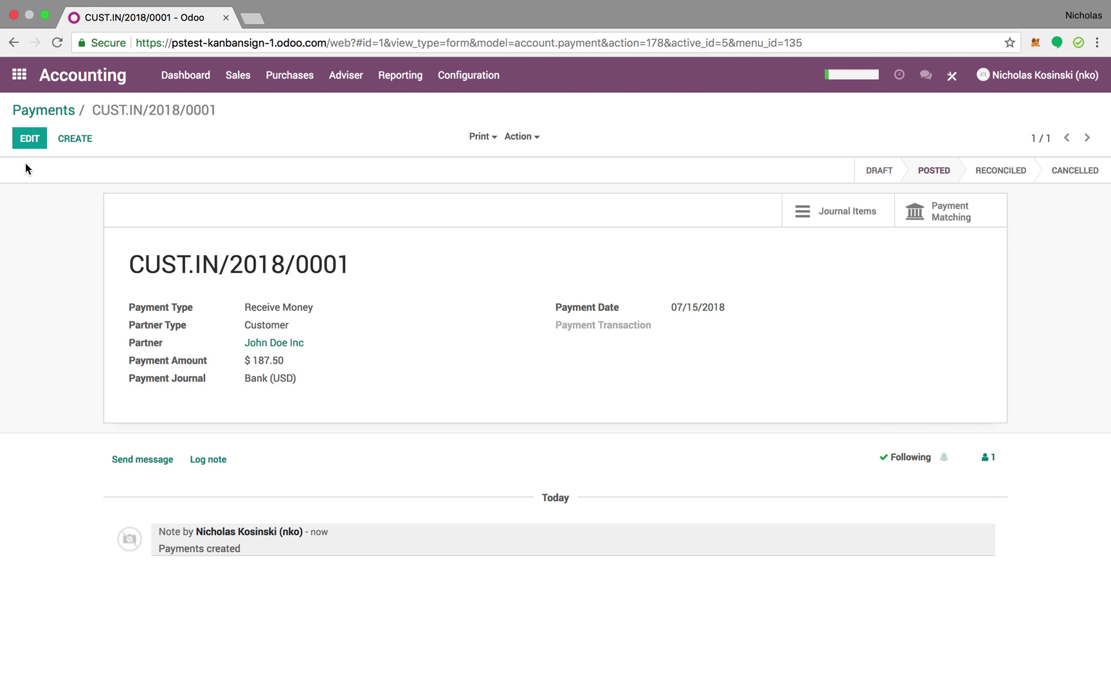
Step: Match the customer payment with invoice INV/2018/0001 and reconcile the journal items
{"action": "left_click", "coordinate": [976, 225]}
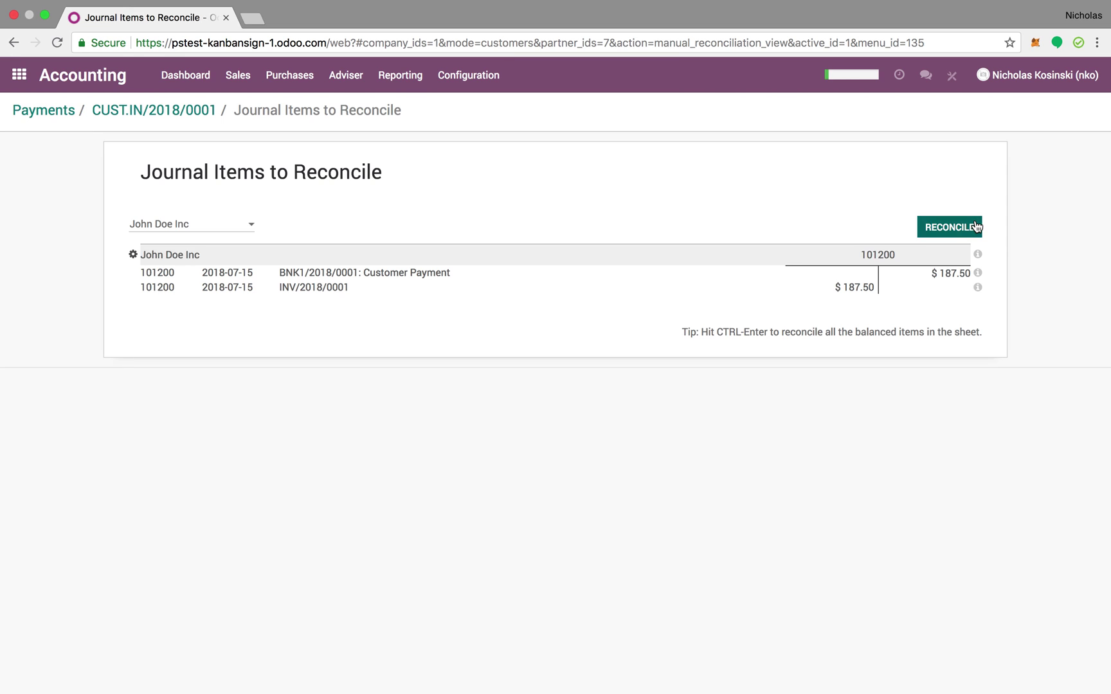
{"action": "left_click", "coordinate": [363, 277]}
{"action": "left_click", "coordinate": [339, 326]}
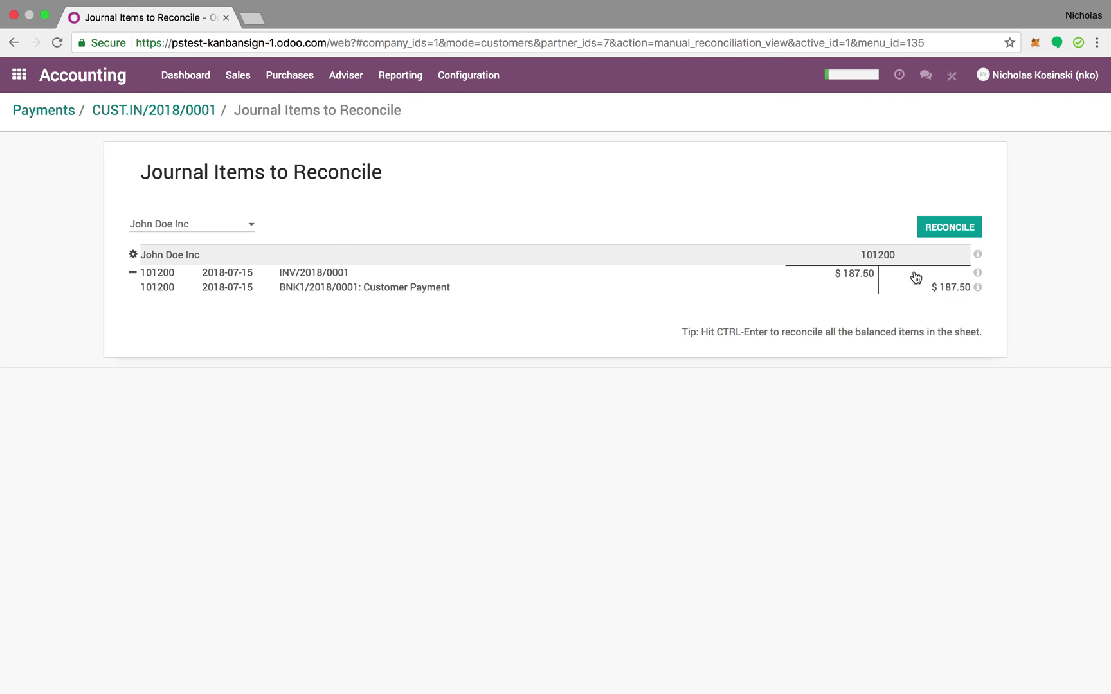
{"action": "left_click", "coordinate": [963, 229]}
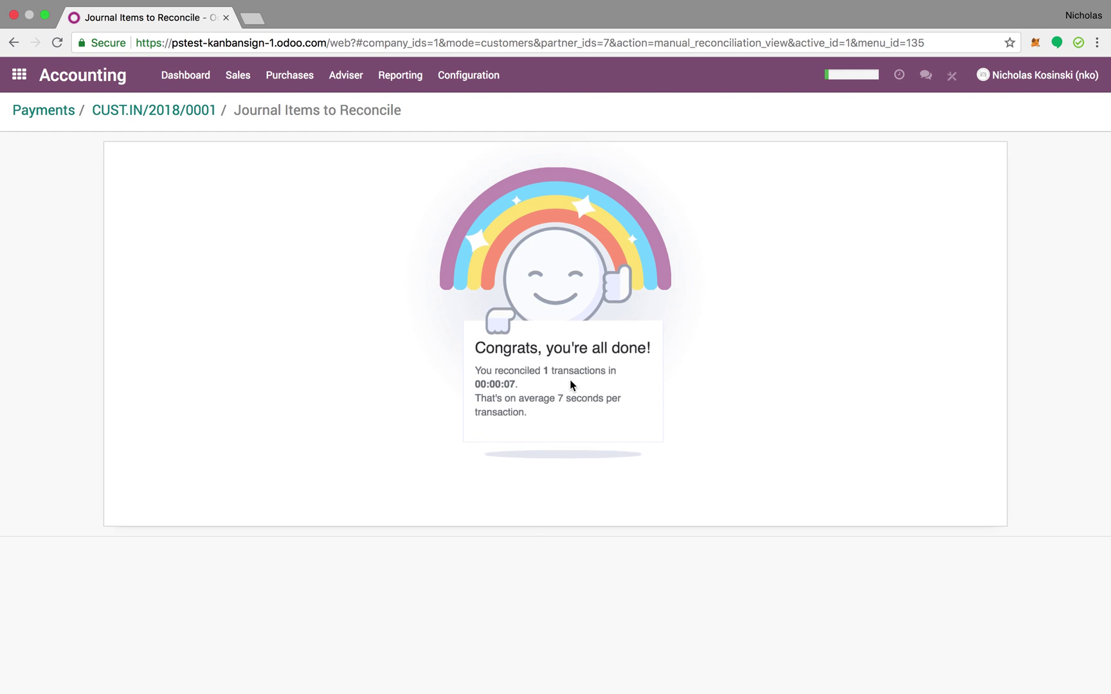
Step: Open invoice INV/2018/0001 from the customer invoices to check its payment status, and return to the list
{"action": "left_click", "coordinate": [289, 75]}
{"action": "mouse_move", "coordinate": [238, 76]}
{"action": "left_click", "coordinate": [242, 129]}
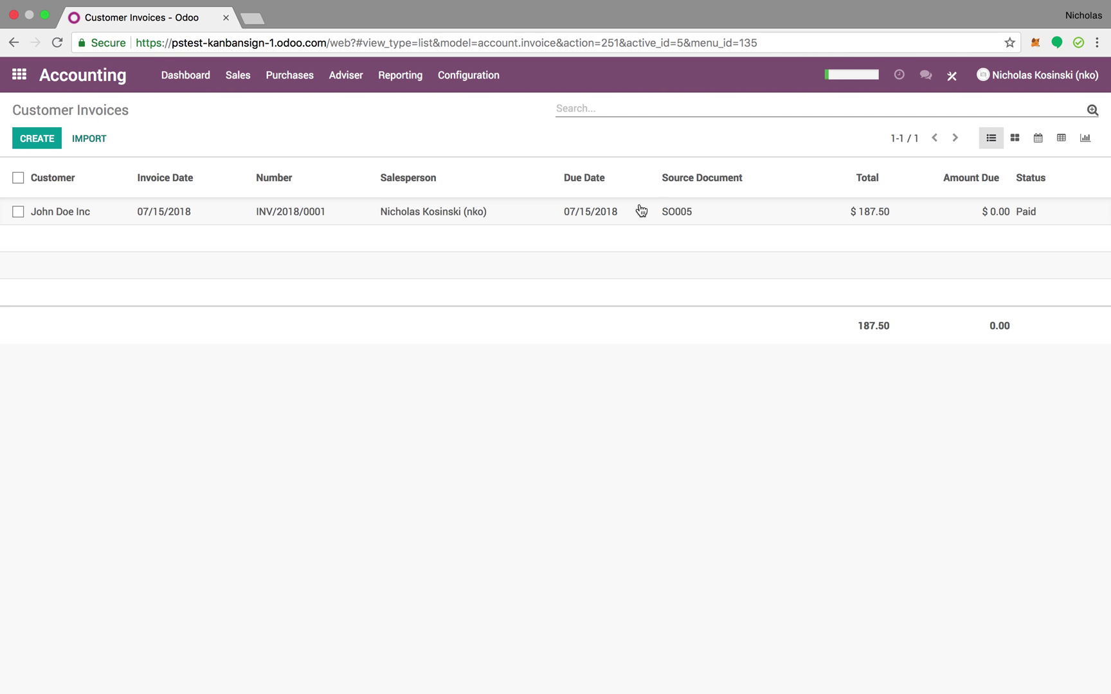
{"action": "left_click", "coordinate": [903, 218]}
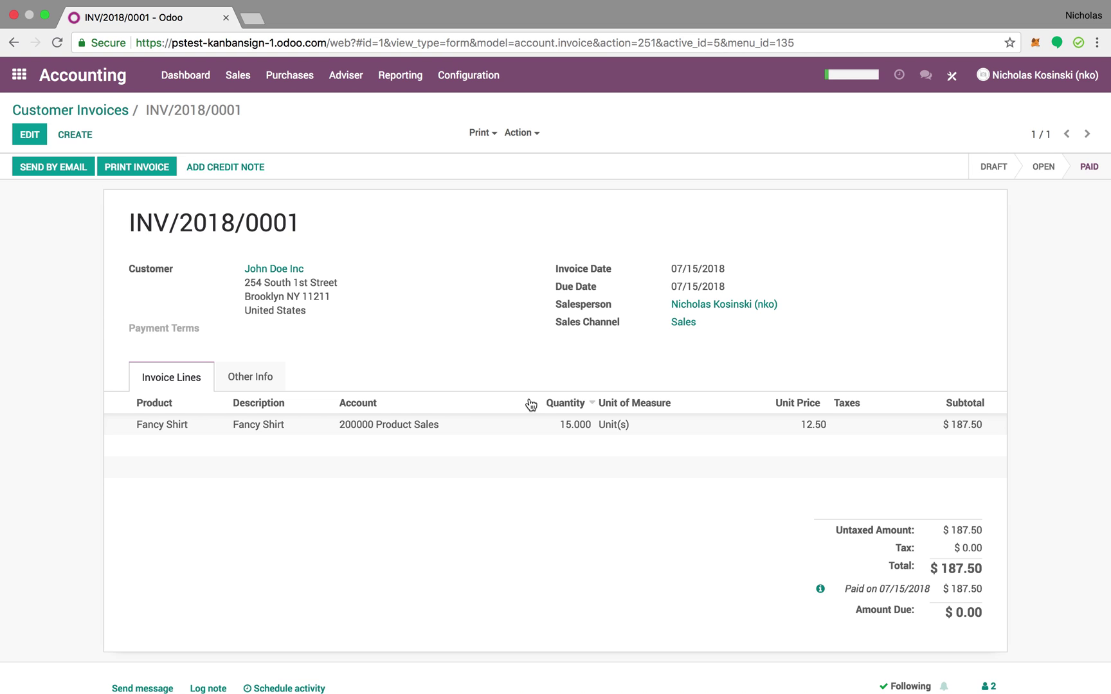
{"action": "left_click", "coordinate": [101, 111]}
Step: Run the General Ledger report, examine the Account Receivable and Bank entries, and return to the app overview
{"action": "left_click", "coordinate": [400, 76]}
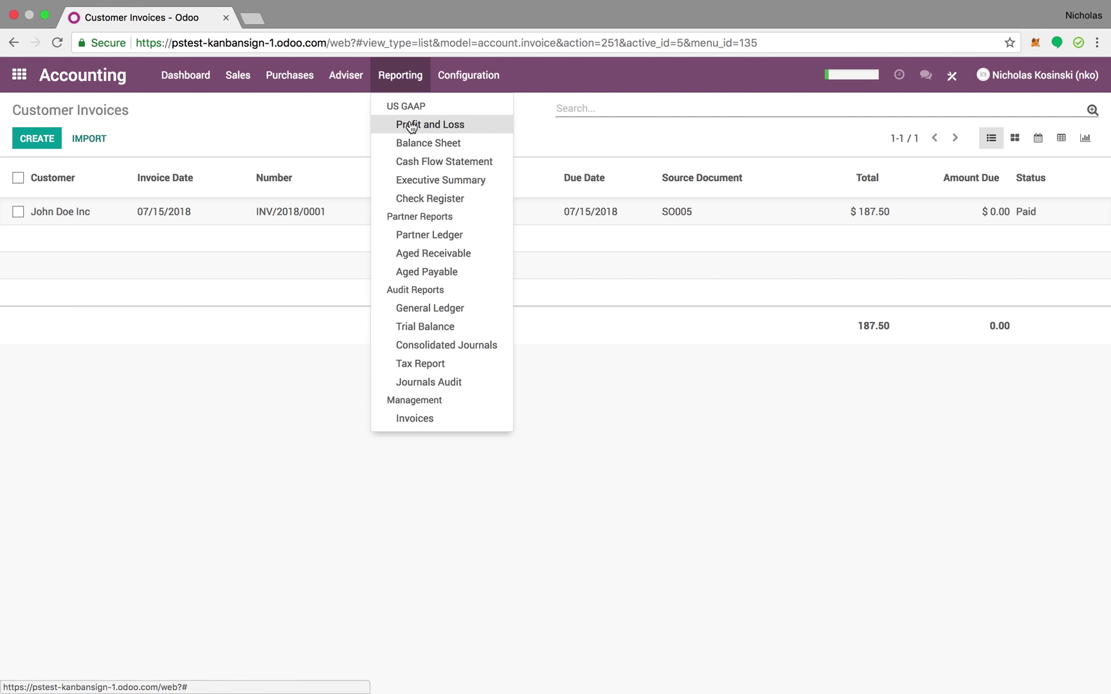
{"action": "left_click", "coordinate": [456, 310]}
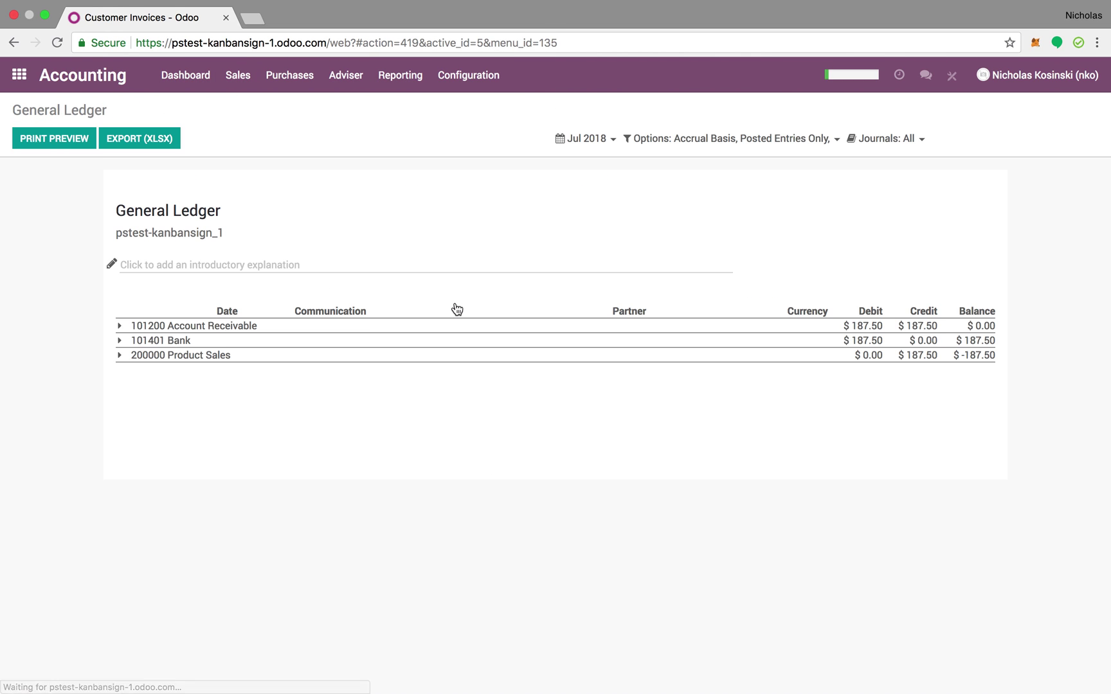
{"action": "left_click", "coordinate": [222, 339]}
{"action": "left_click", "coordinate": [222, 328]}
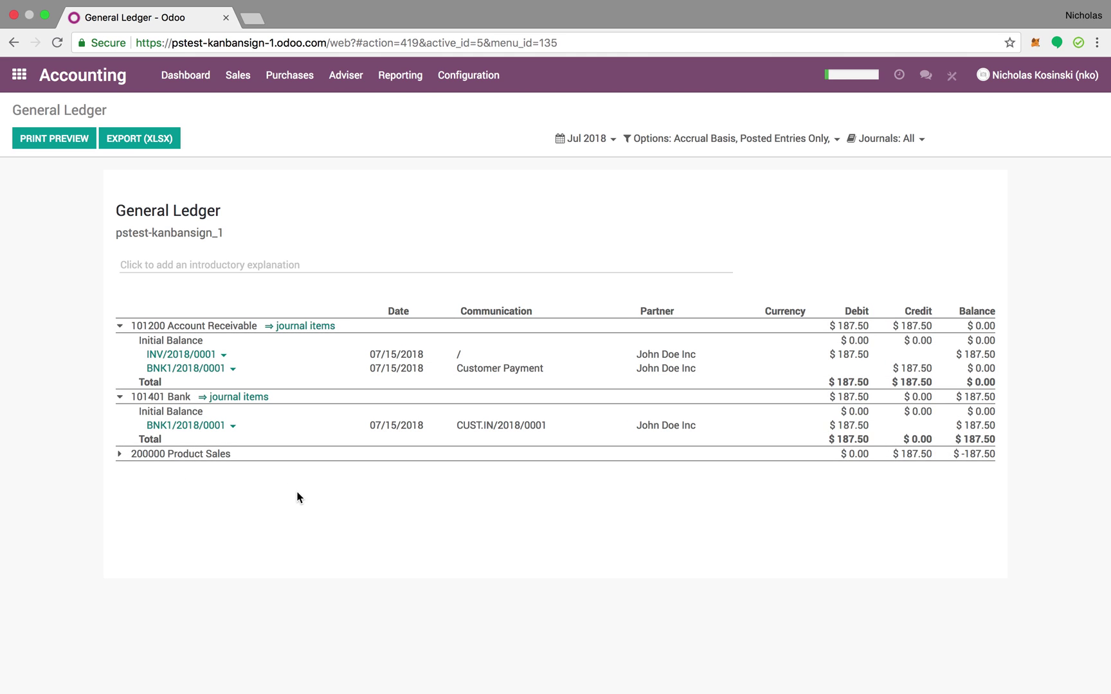
{"action": "left_click", "coordinate": [29, 81]}
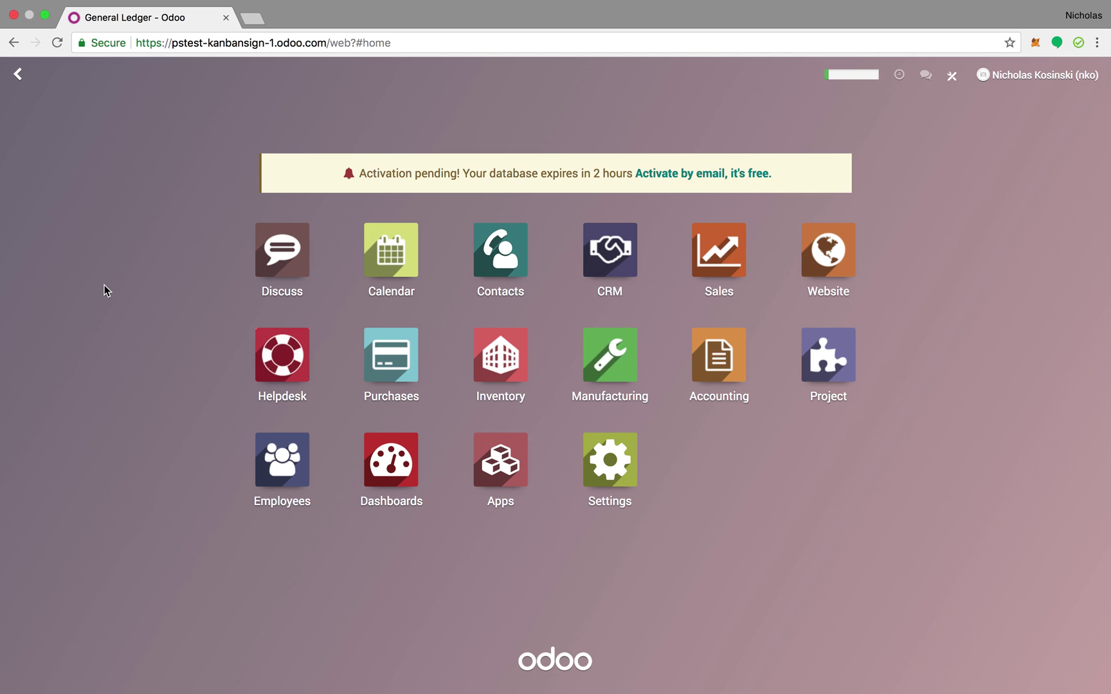